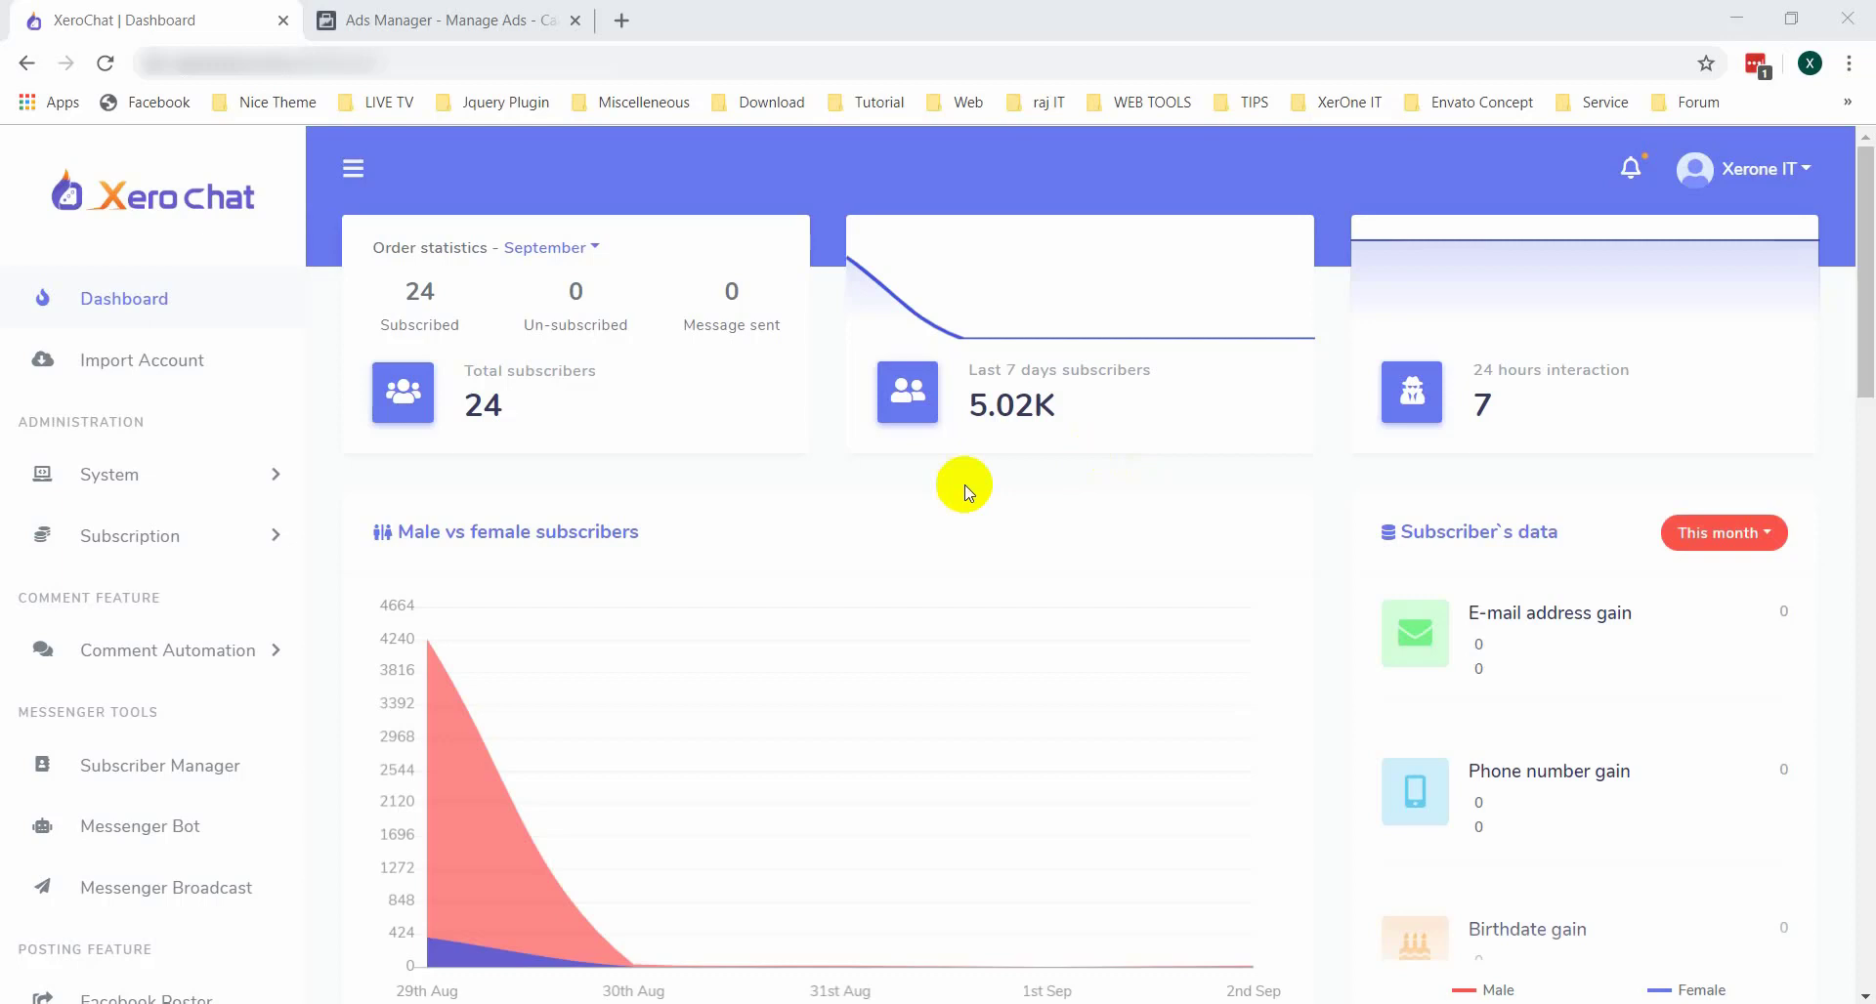
# Expand the Comment Automation section in XeroChat's sidebar to reveal its campaign options
pyautogui.click(176, 651)
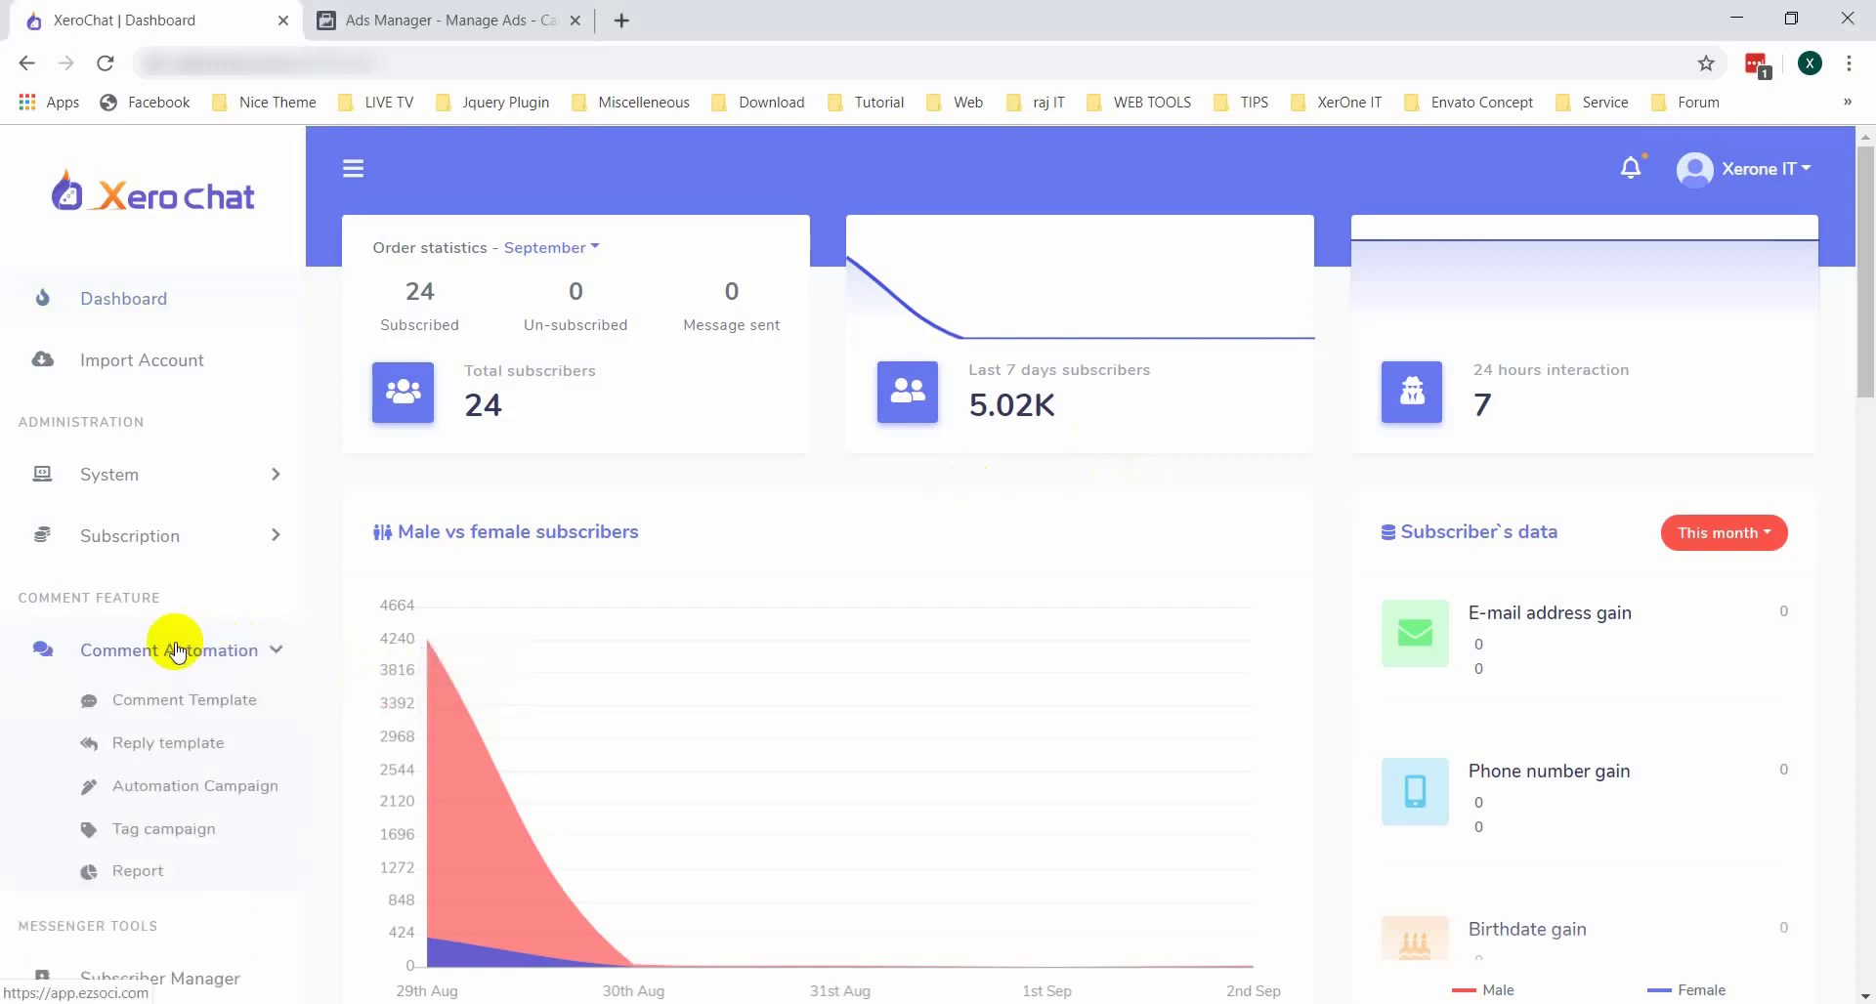
pyautogui.scroll(-1, 167, 674)
# Open the Automation Campaign page and bring up XerOne IT's Enable reply by post ID form
pyautogui.click(220, 711)
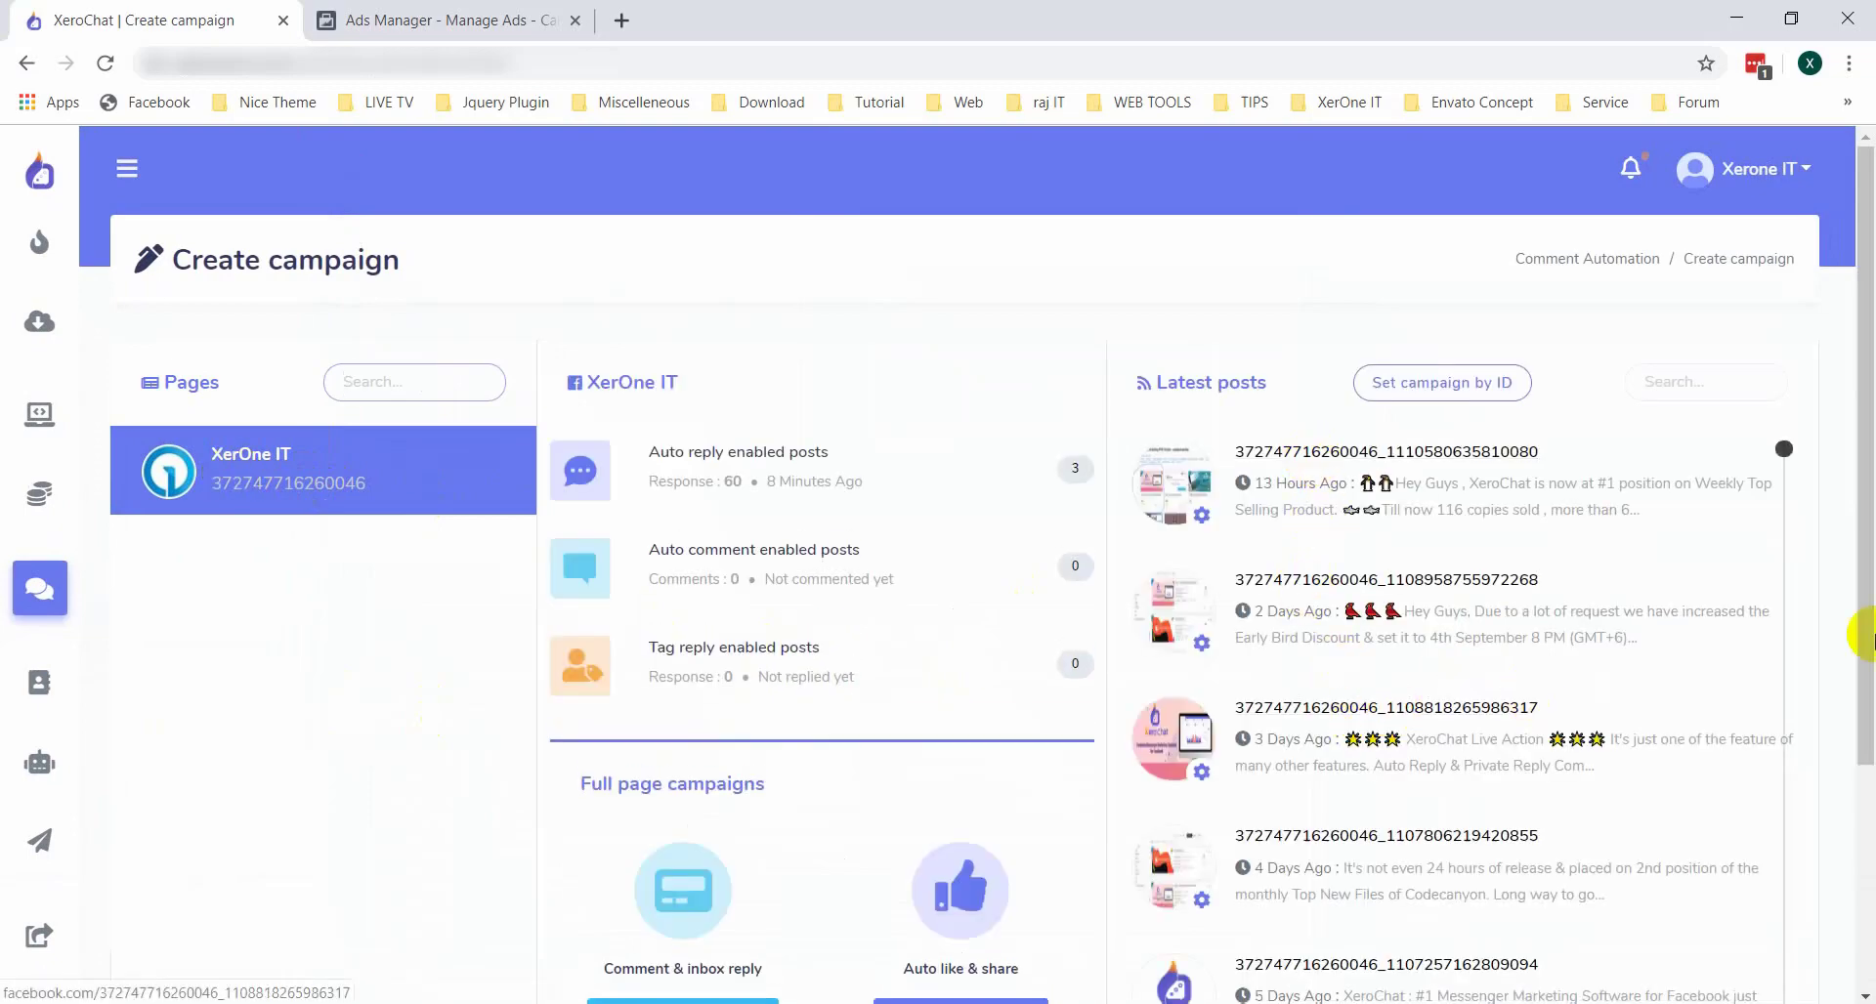
pyautogui.moveTo(1862, 543)
pyautogui.mouseDown()
pyautogui.moveTo(1870, 689)
pyautogui.moveTo(1861, 625)
pyautogui.mouseUp()
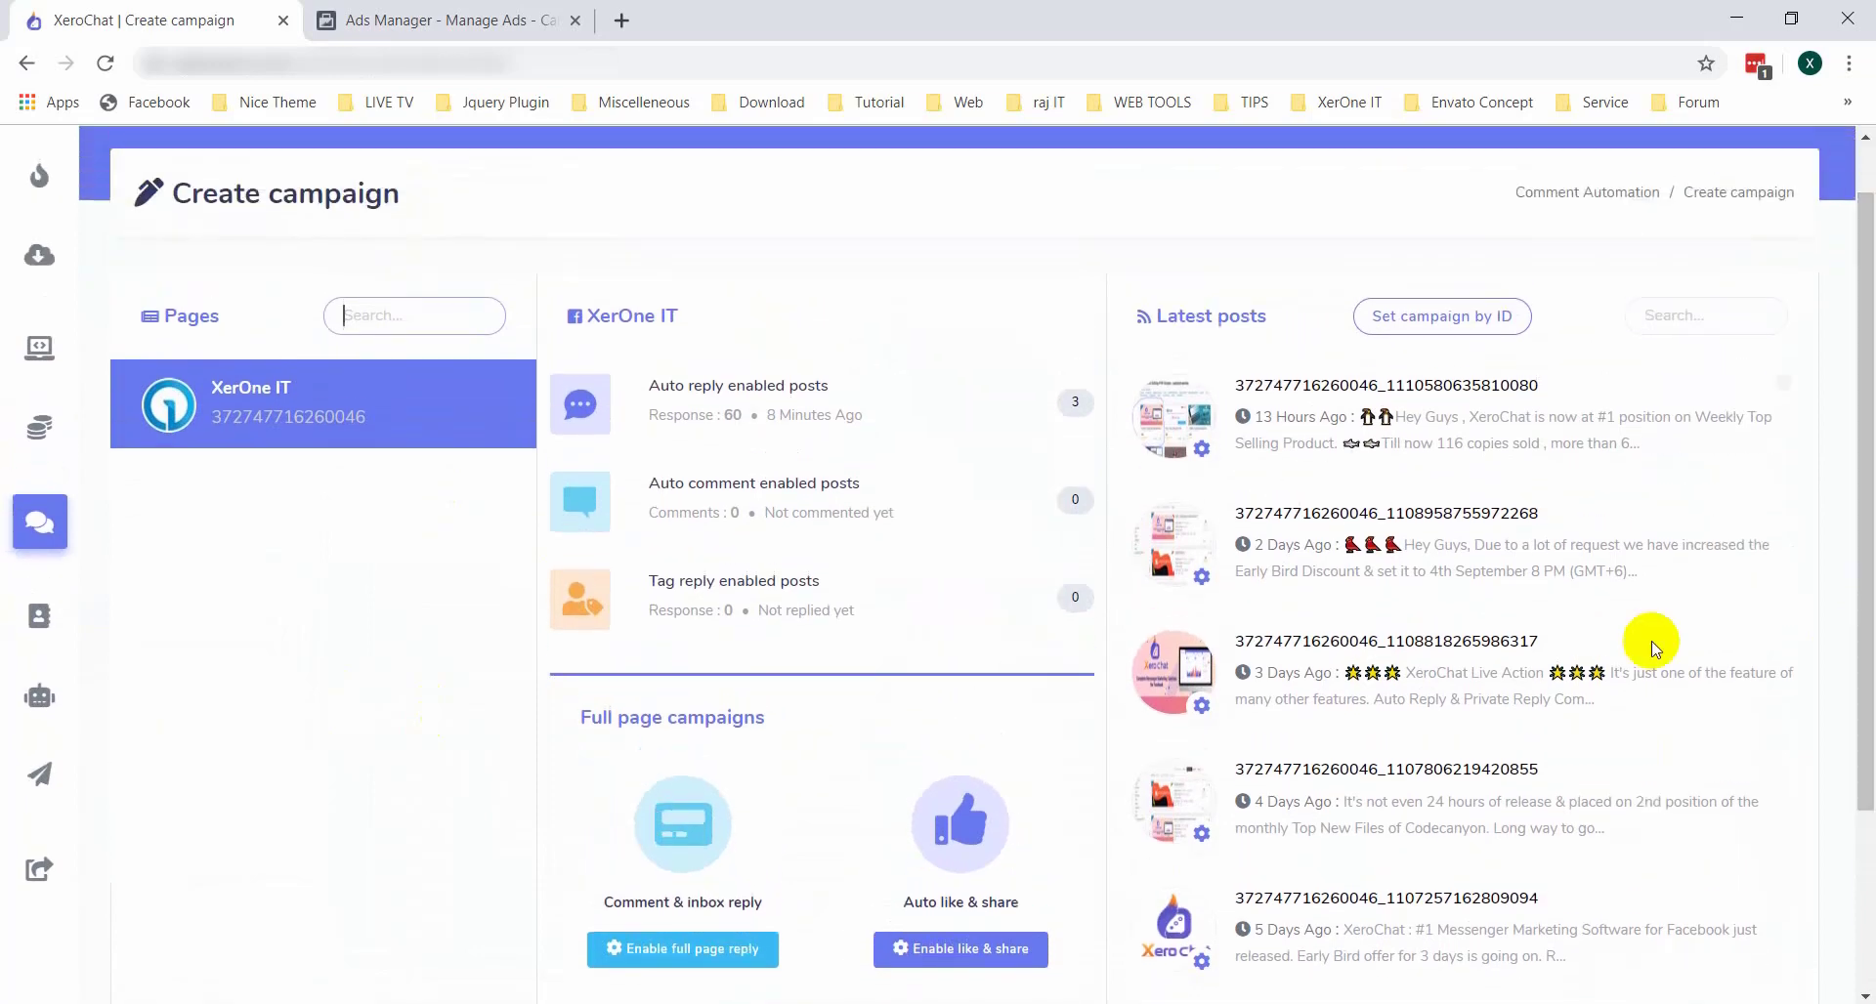
pyautogui.scroll(-1, 1651, 640)
pyautogui.scroll(-4, 1651, 625)
pyautogui.scroll(2, 1651, 618)
pyautogui.scroll(2, 1641, 608)
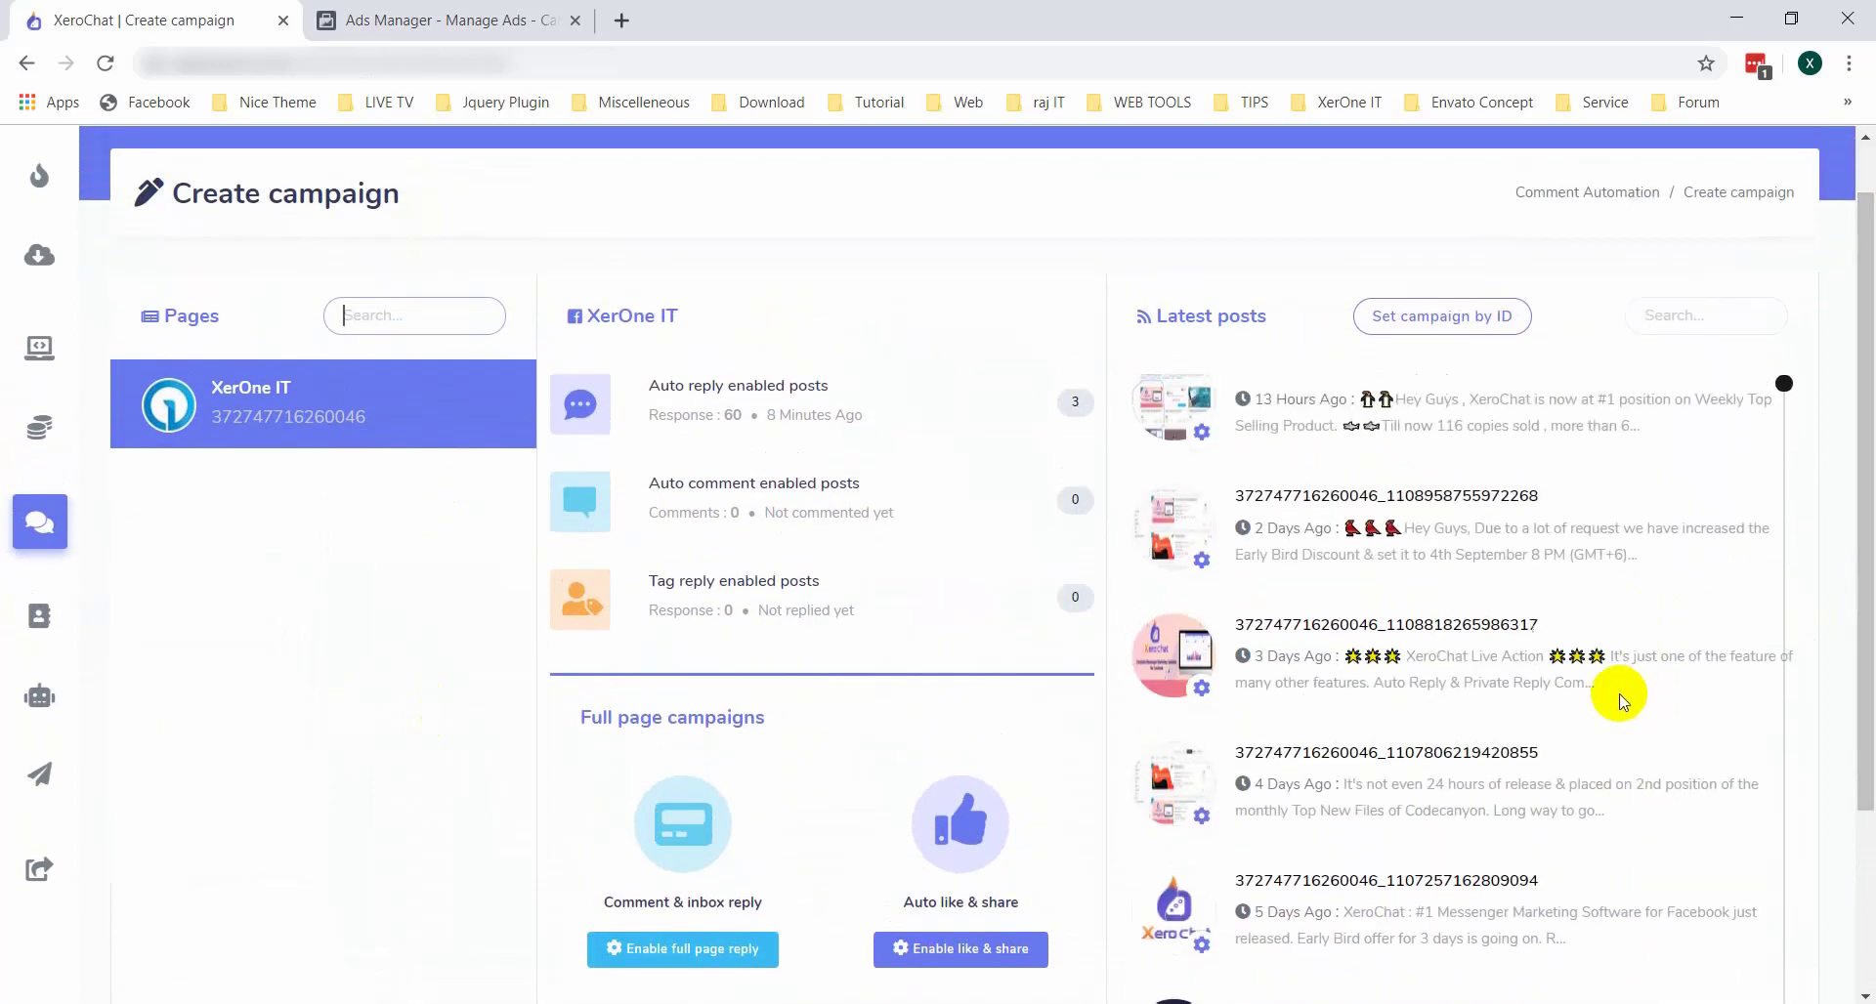
pyautogui.scroll(2, 1612, 691)
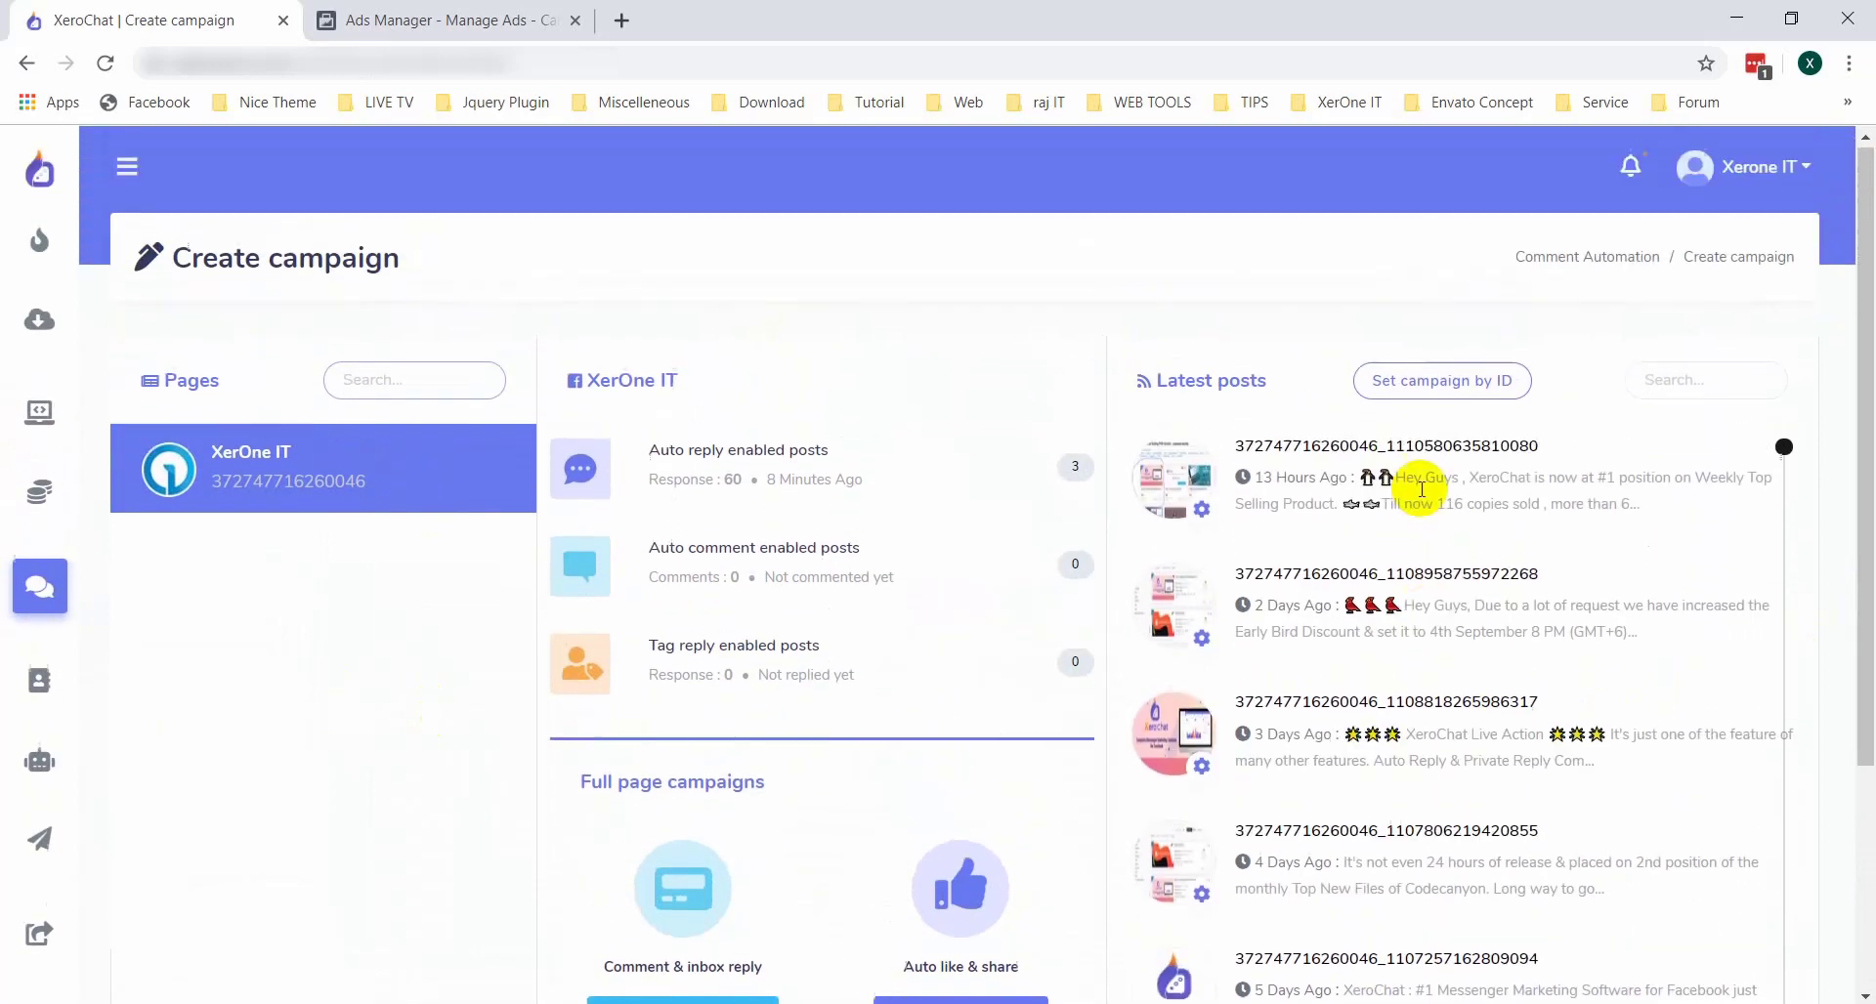
pyautogui.click(1427, 405)
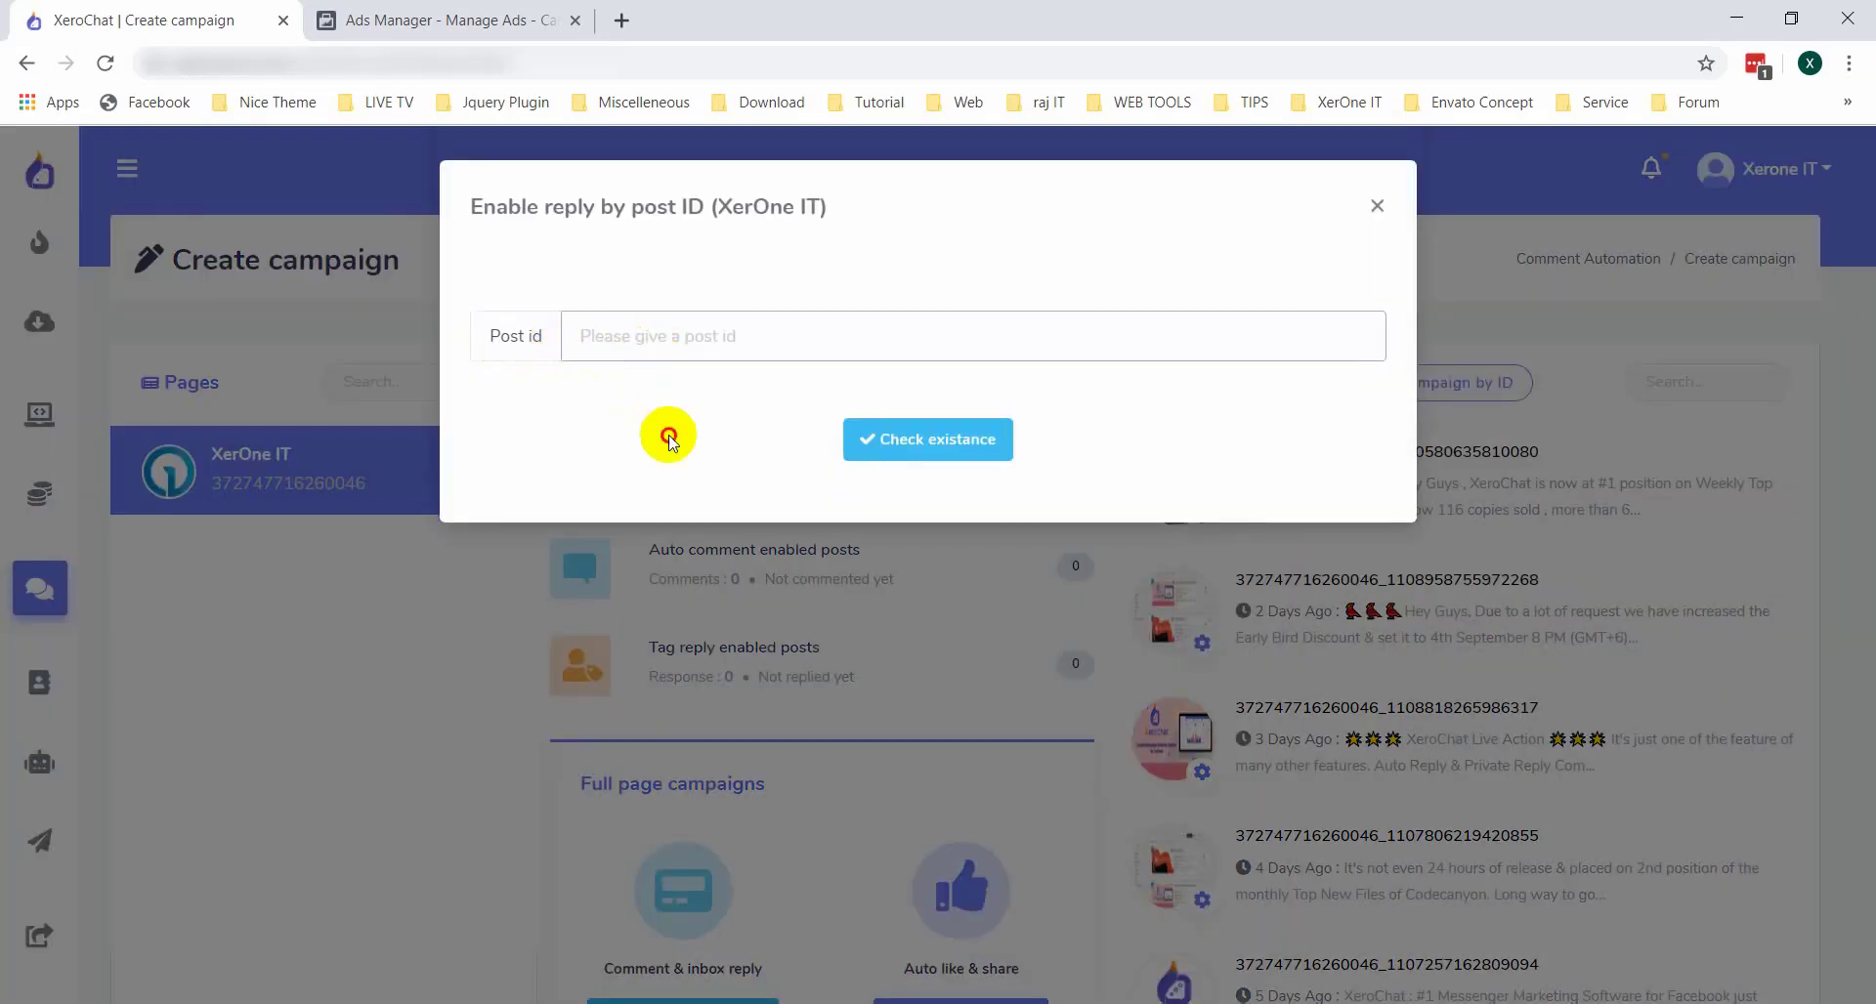
pyautogui.click(446, 21)
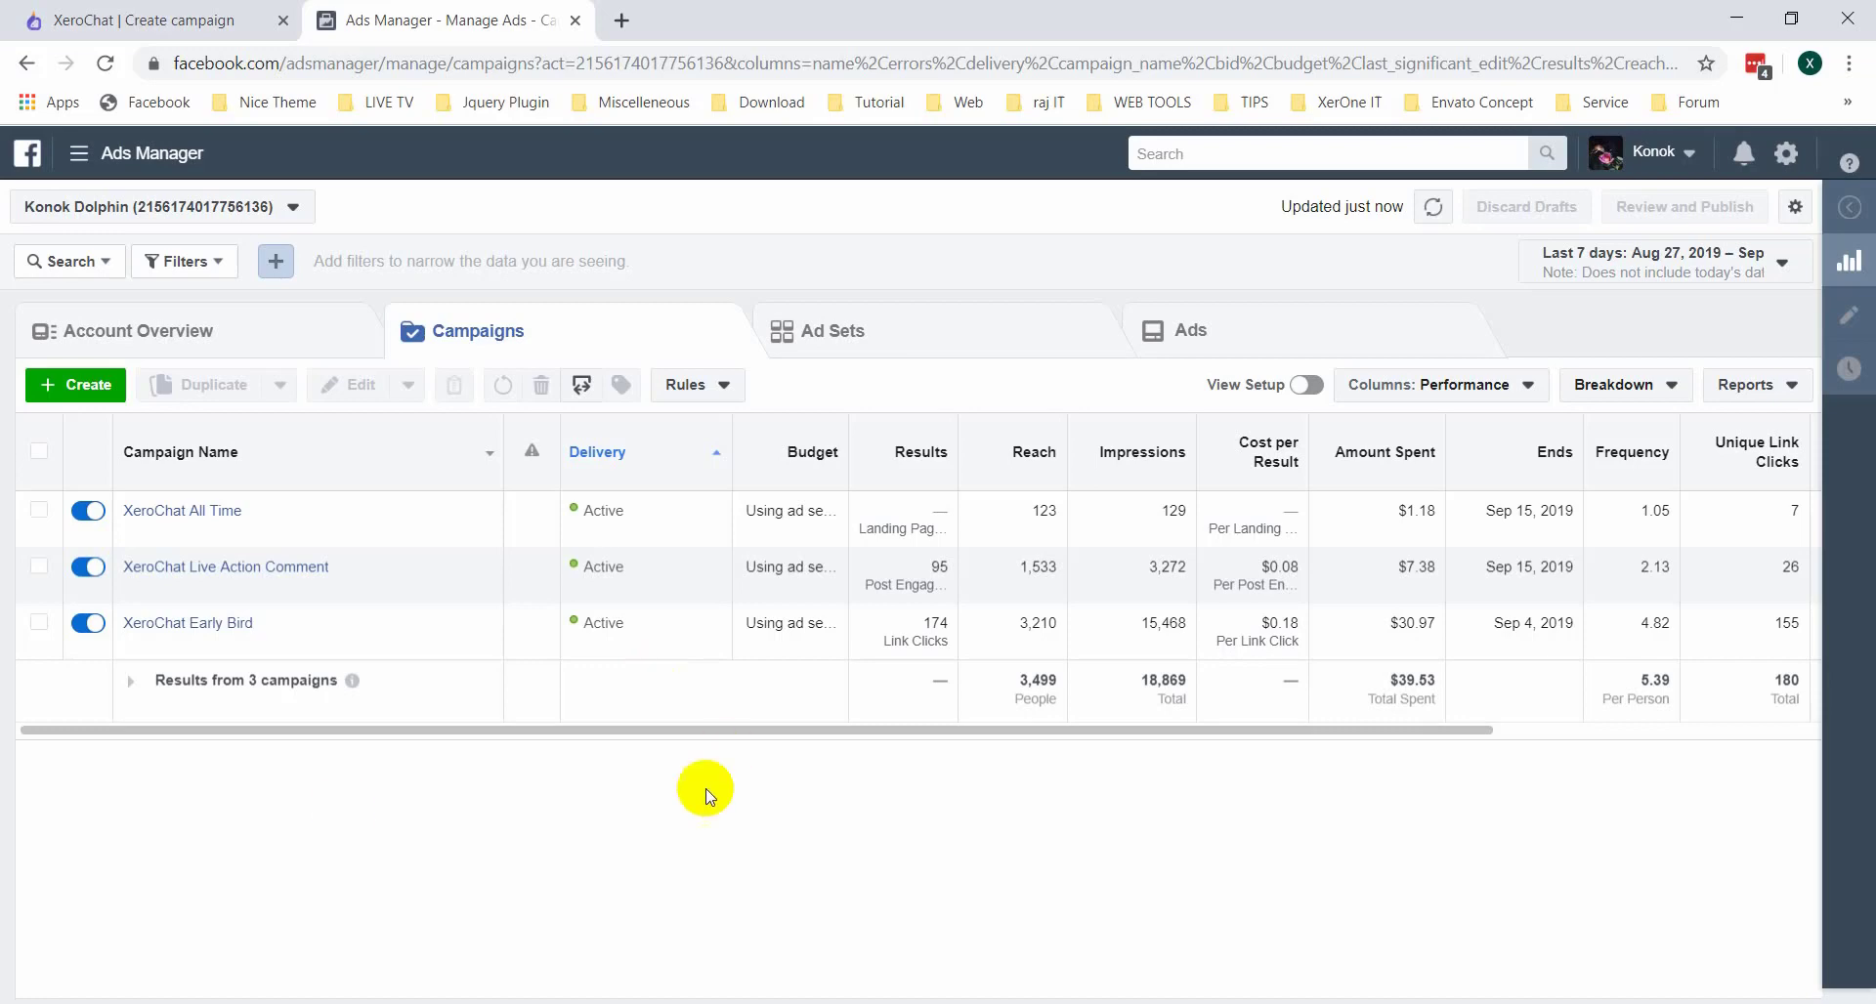
pyautogui.moveTo(172, 513)
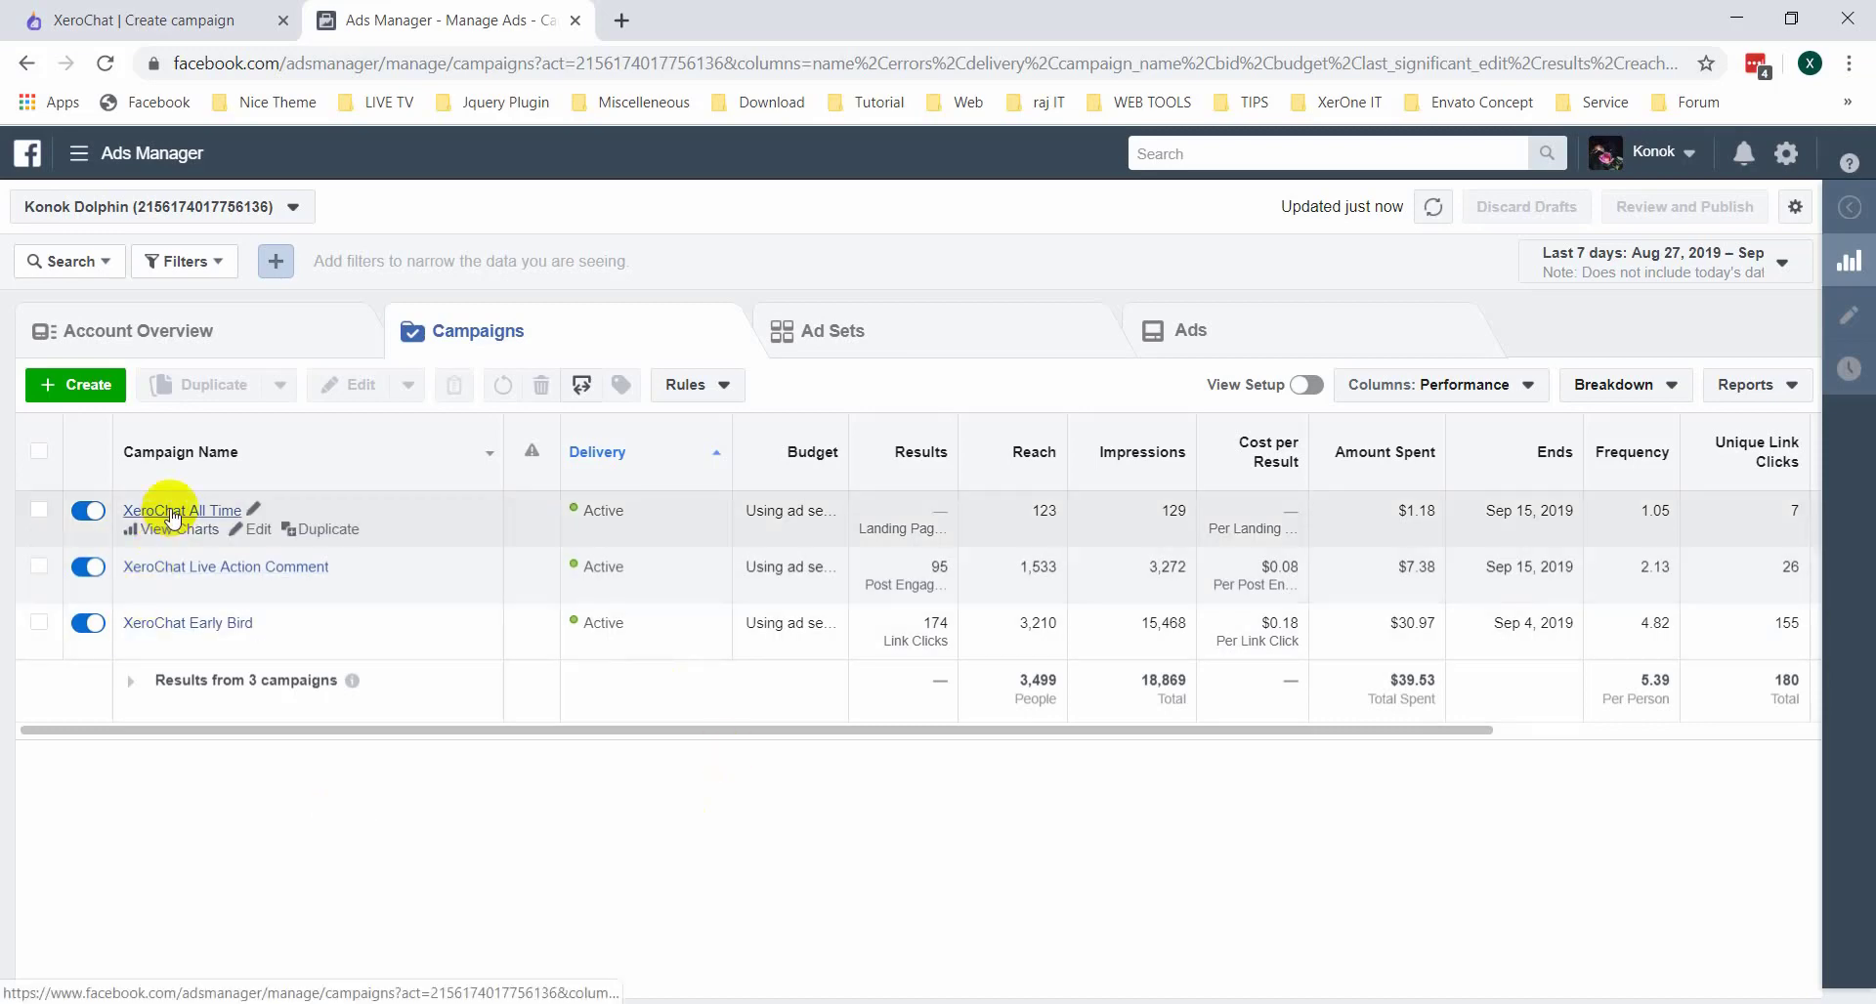
# Back in XeroChat, close the post ID dialog and browse the Create campaign page
pyautogui.click(209, 19)
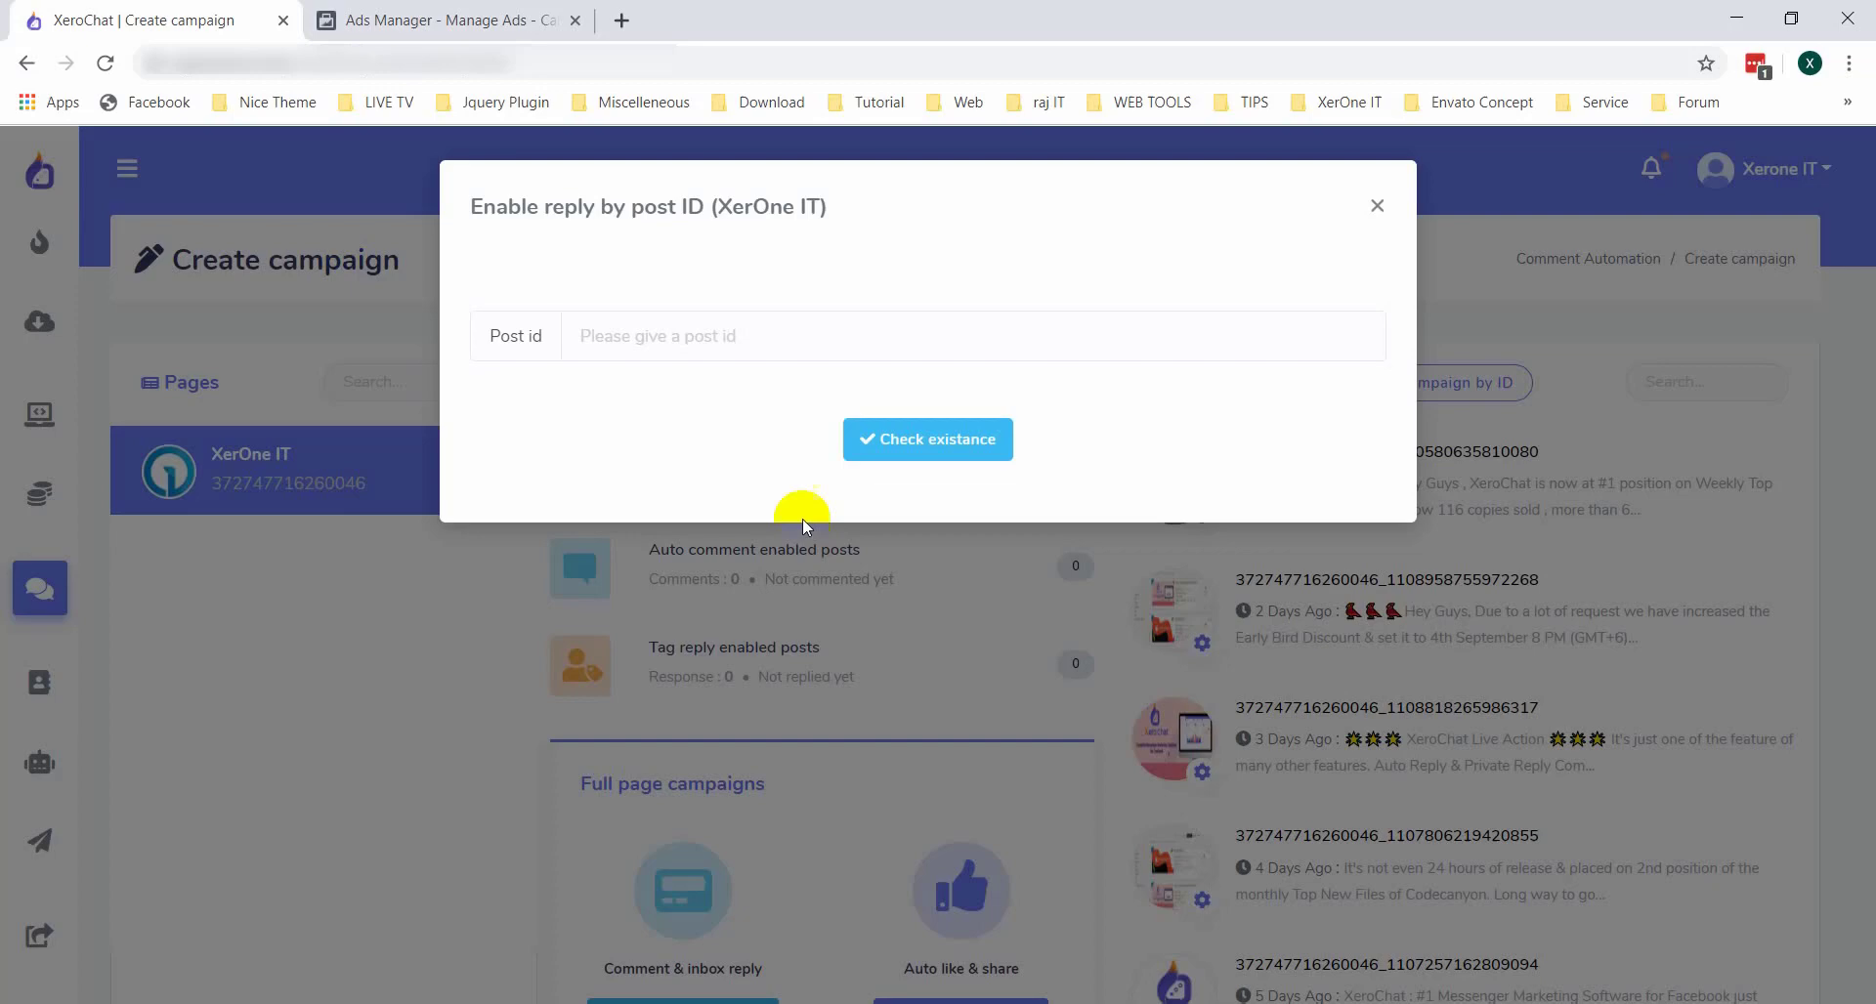
pyautogui.click(1376, 208)
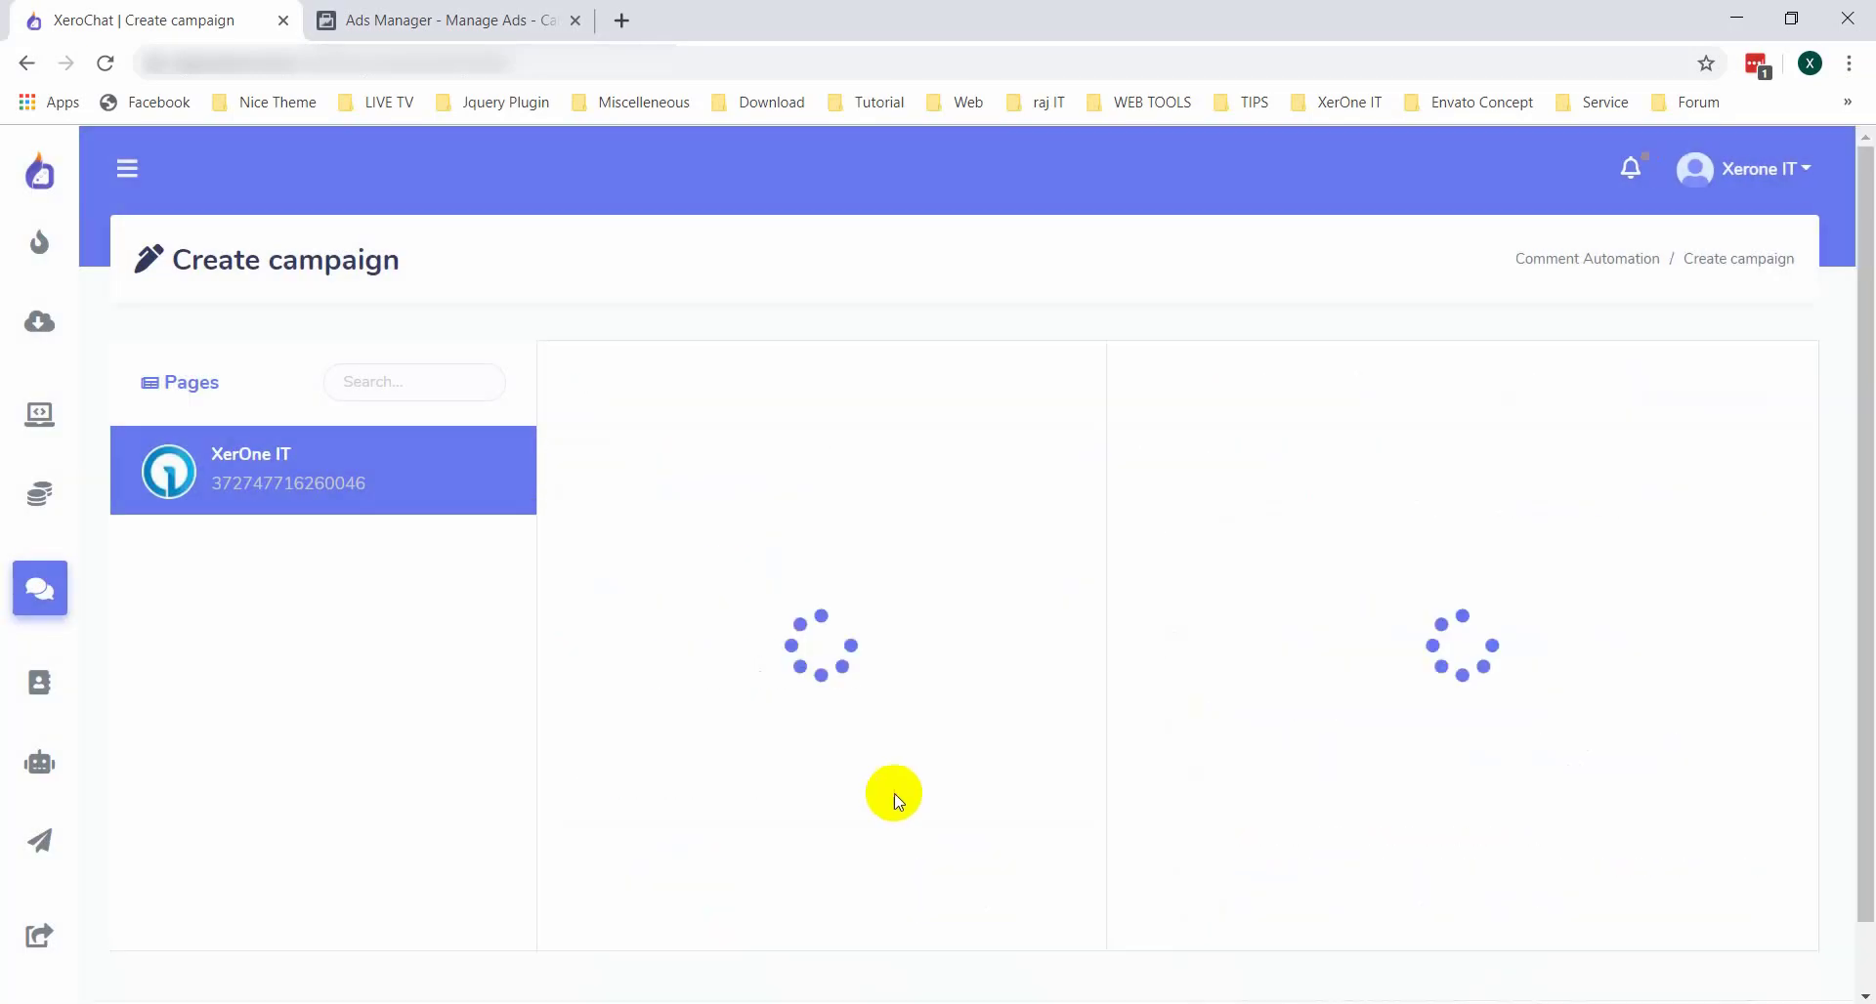
pyautogui.scroll(-2, 897, 799)
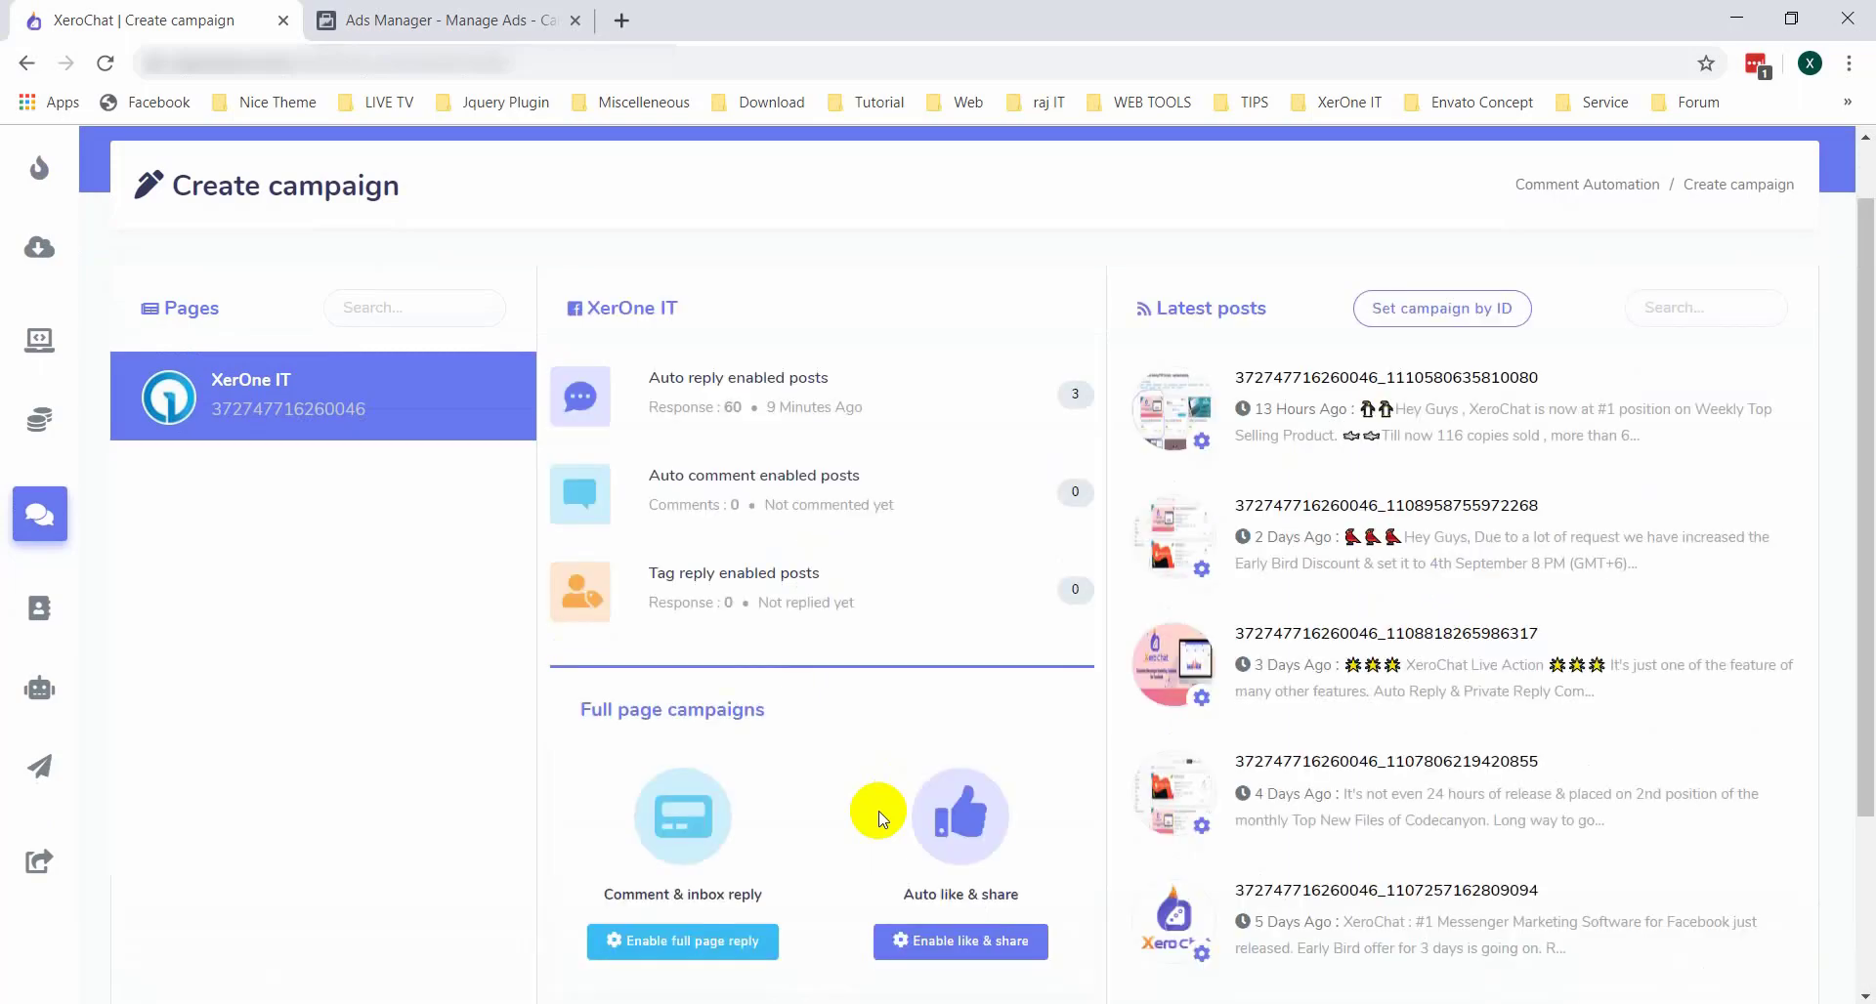
pyautogui.scroll(-3, 877, 810)
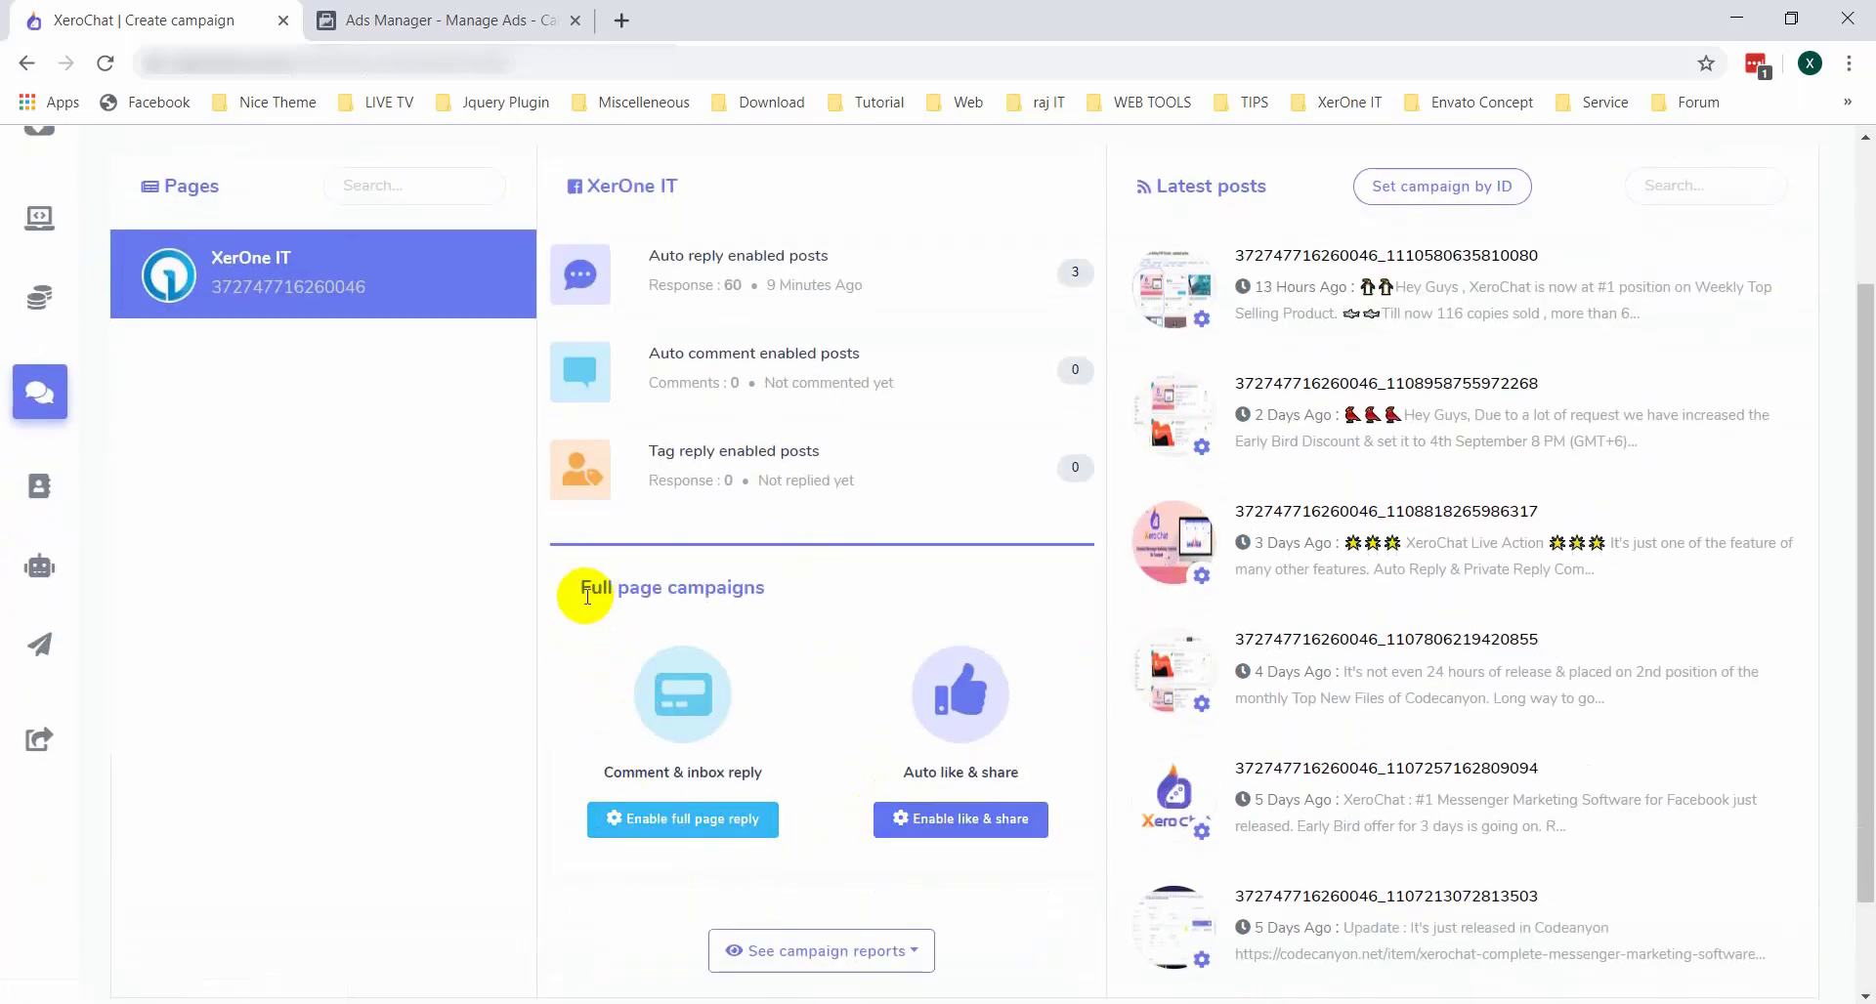
pyautogui.moveTo(576, 594); pyautogui.dragTo(769, 598)
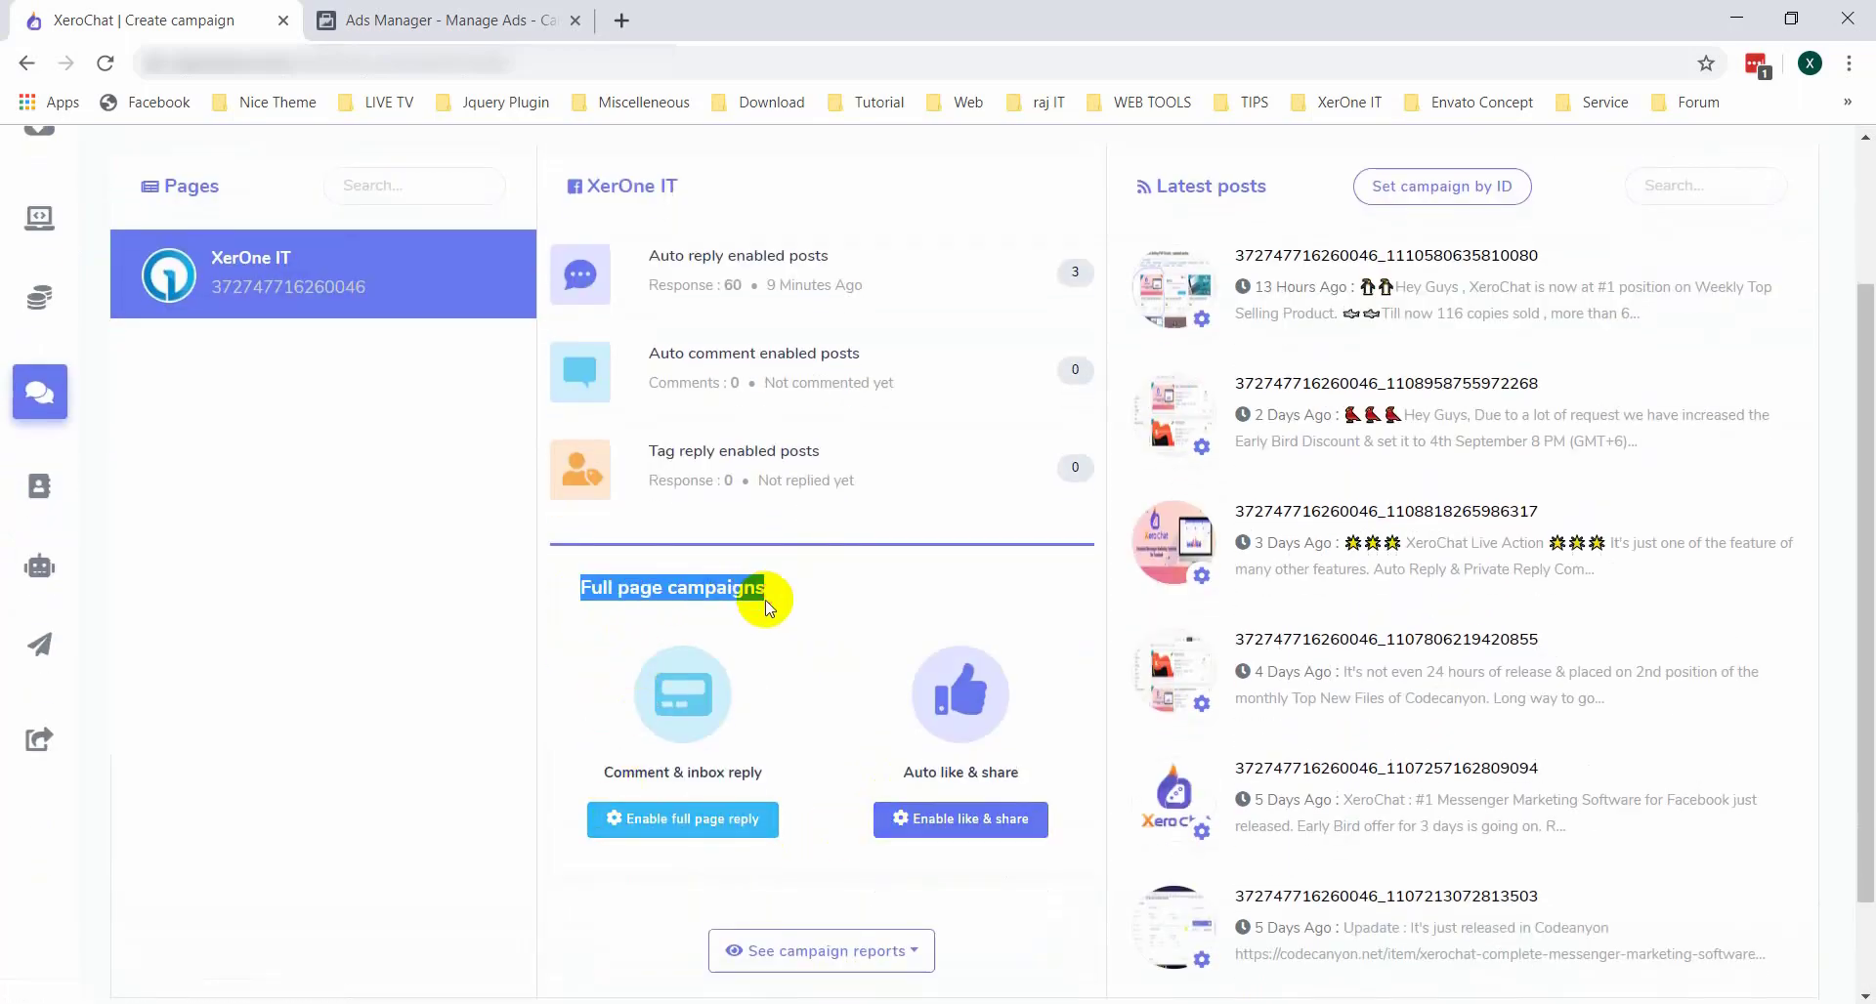
pyautogui.click(847, 635)
pyautogui.scroll(2, 848, 637)
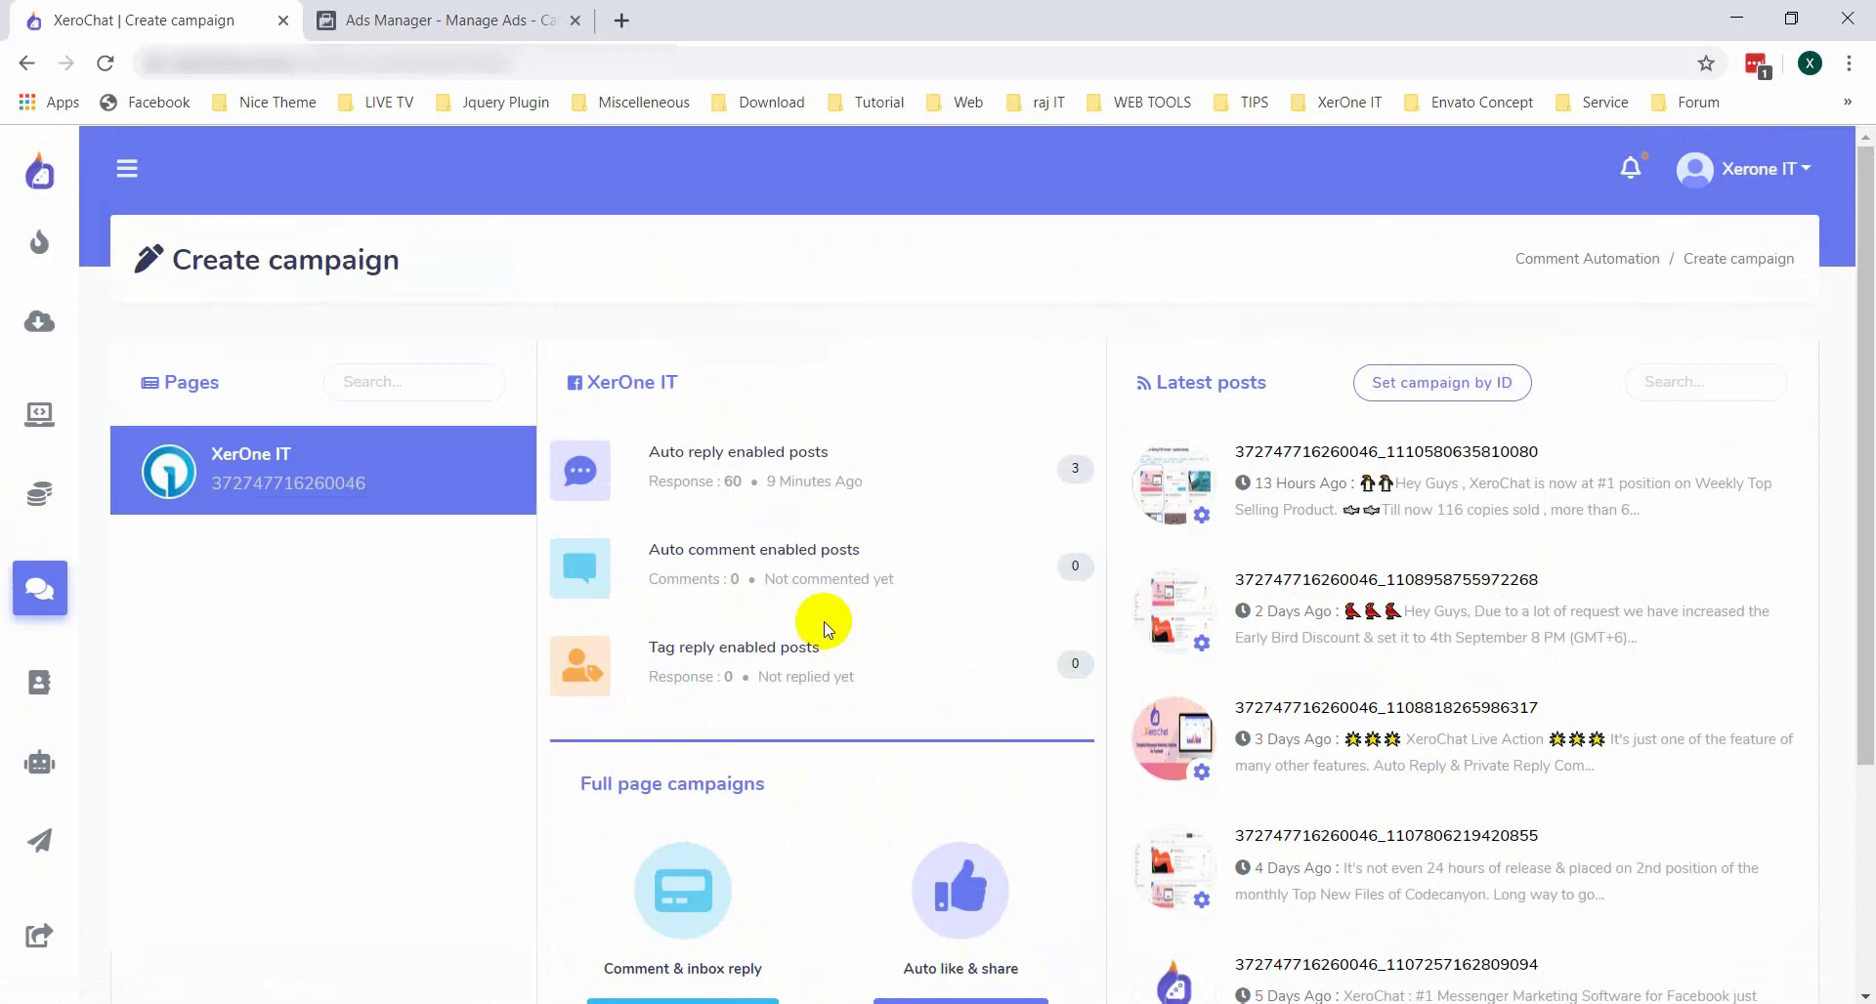
# In Ads Manager, open the XeroChat All Time ad's preview and its share-and-view options
pyautogui.click(391, 19)
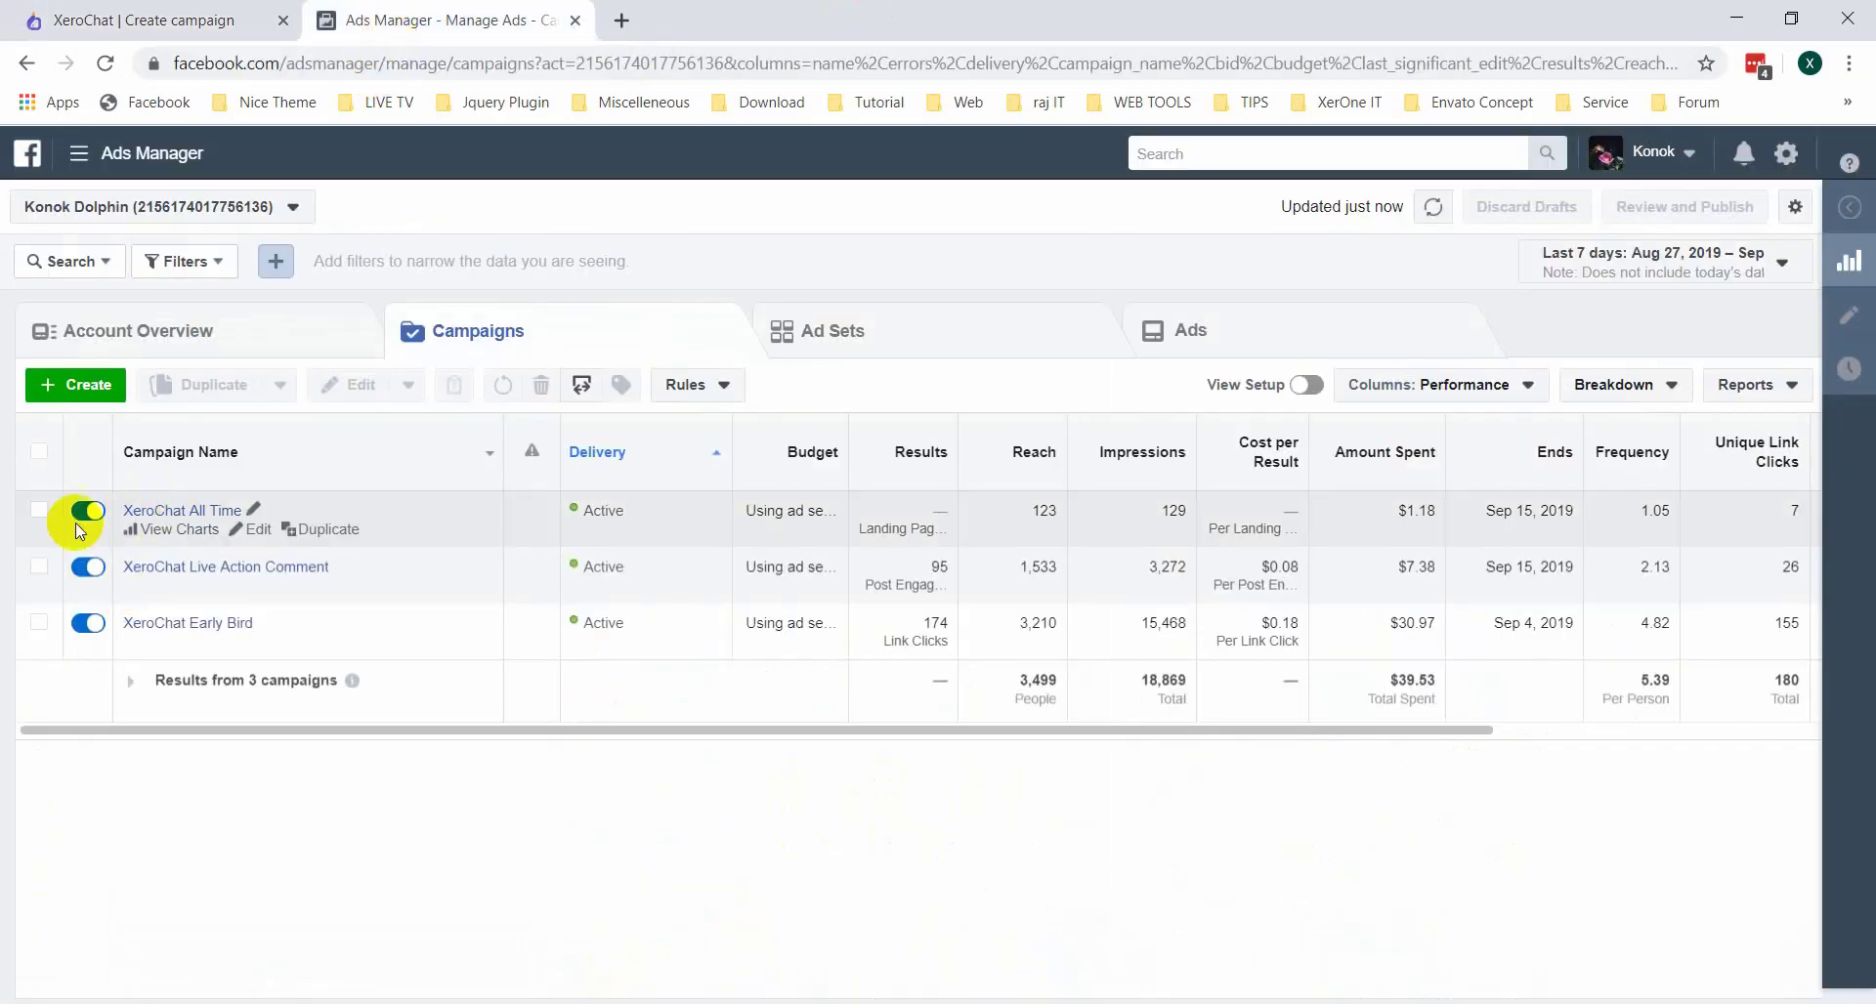
pyautogui.click(178, 510)
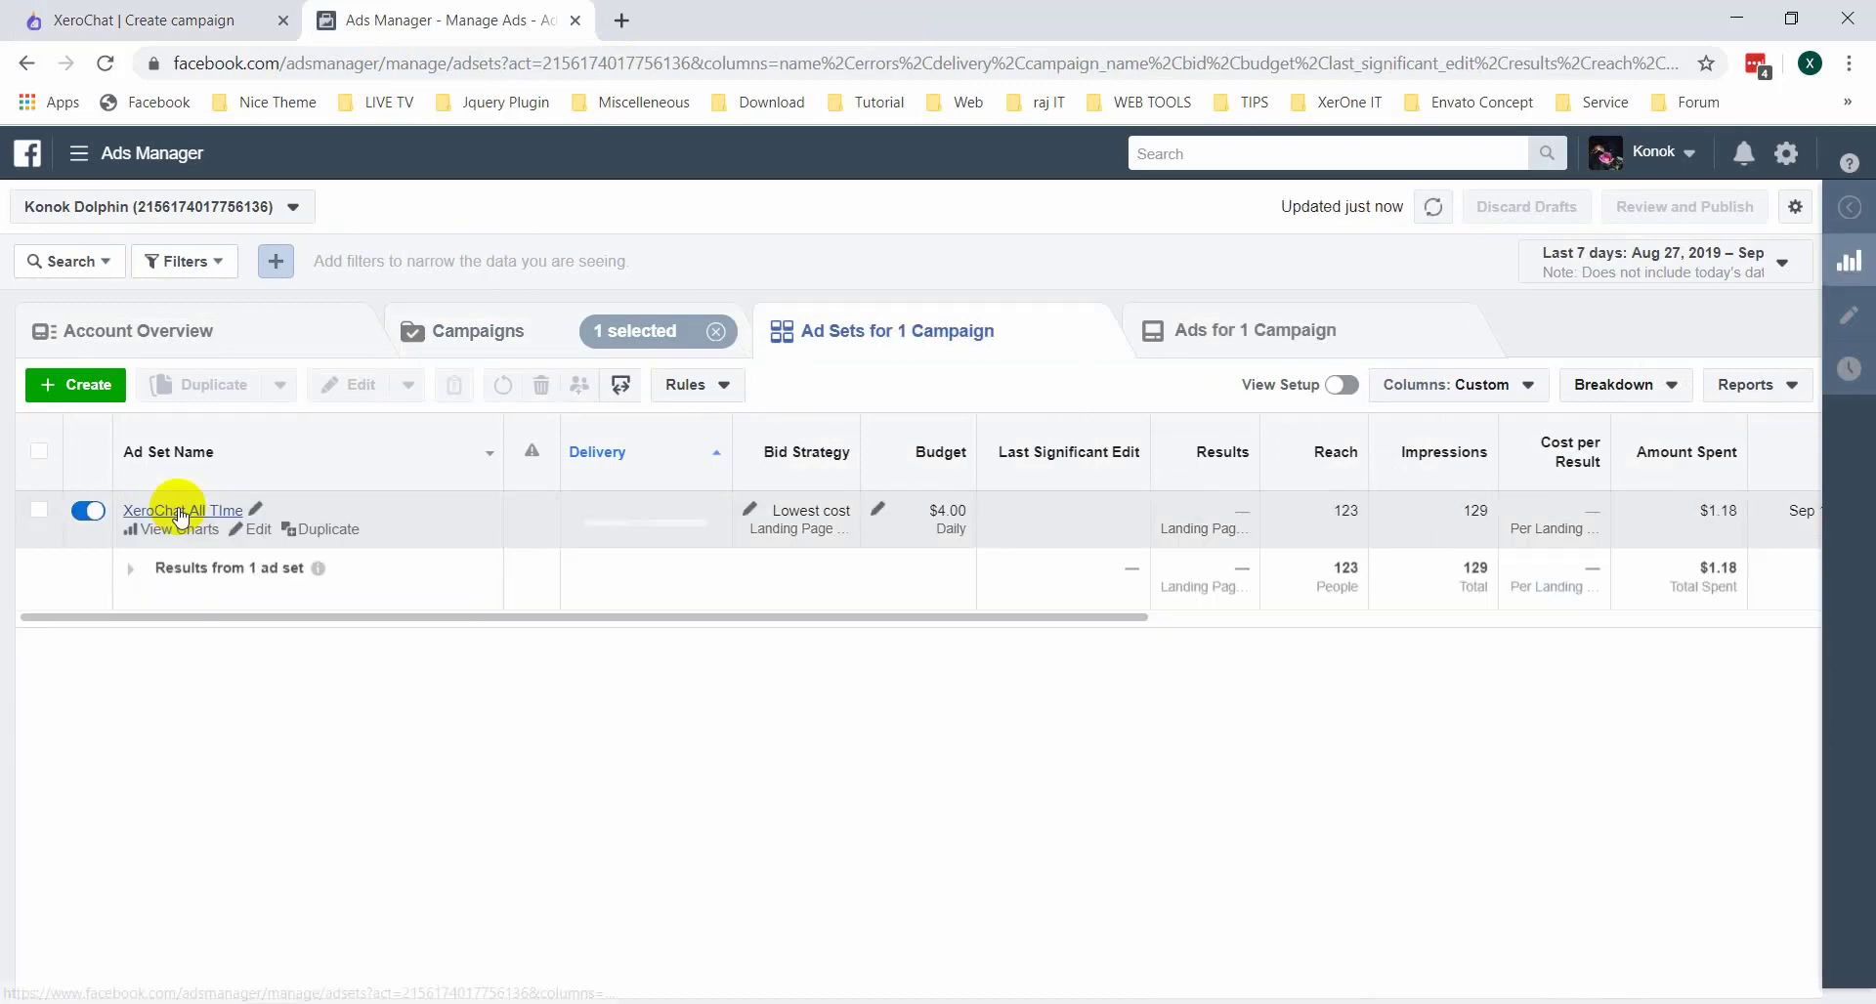
pyautogui.click(179, 510)
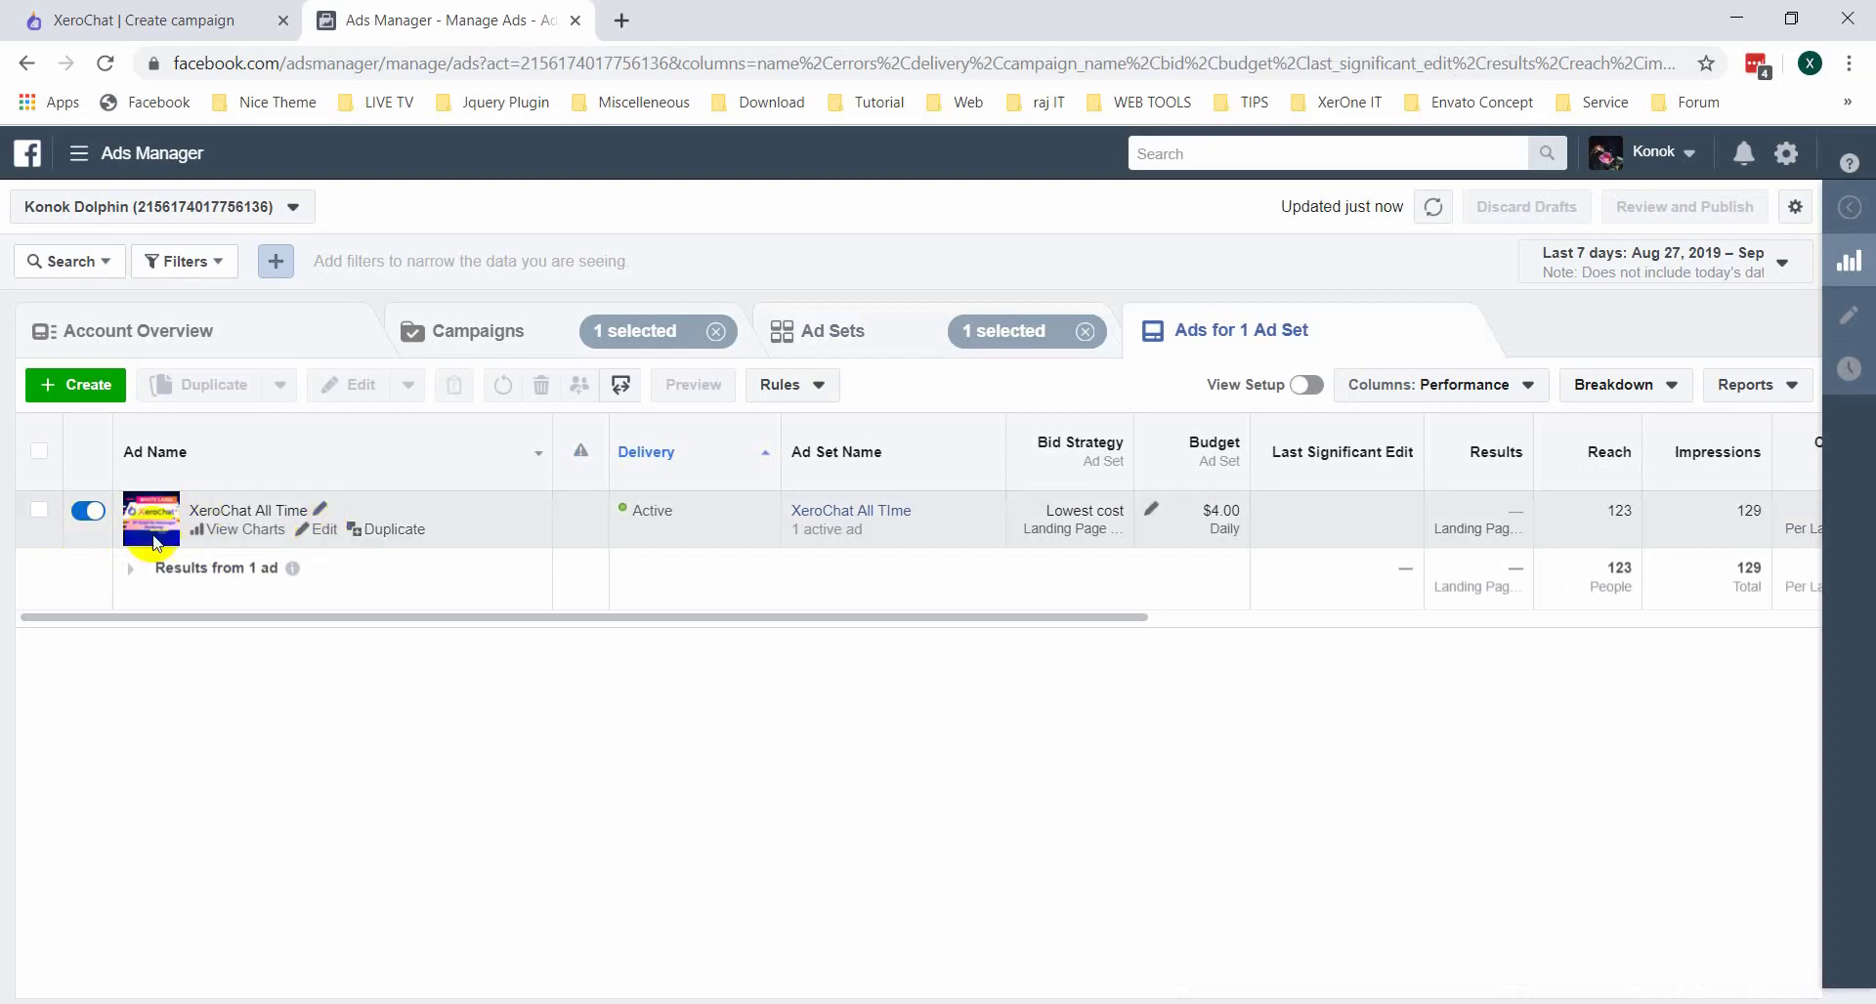
pyautogui.click(39, 512)
pyautogui.click(697, 396)
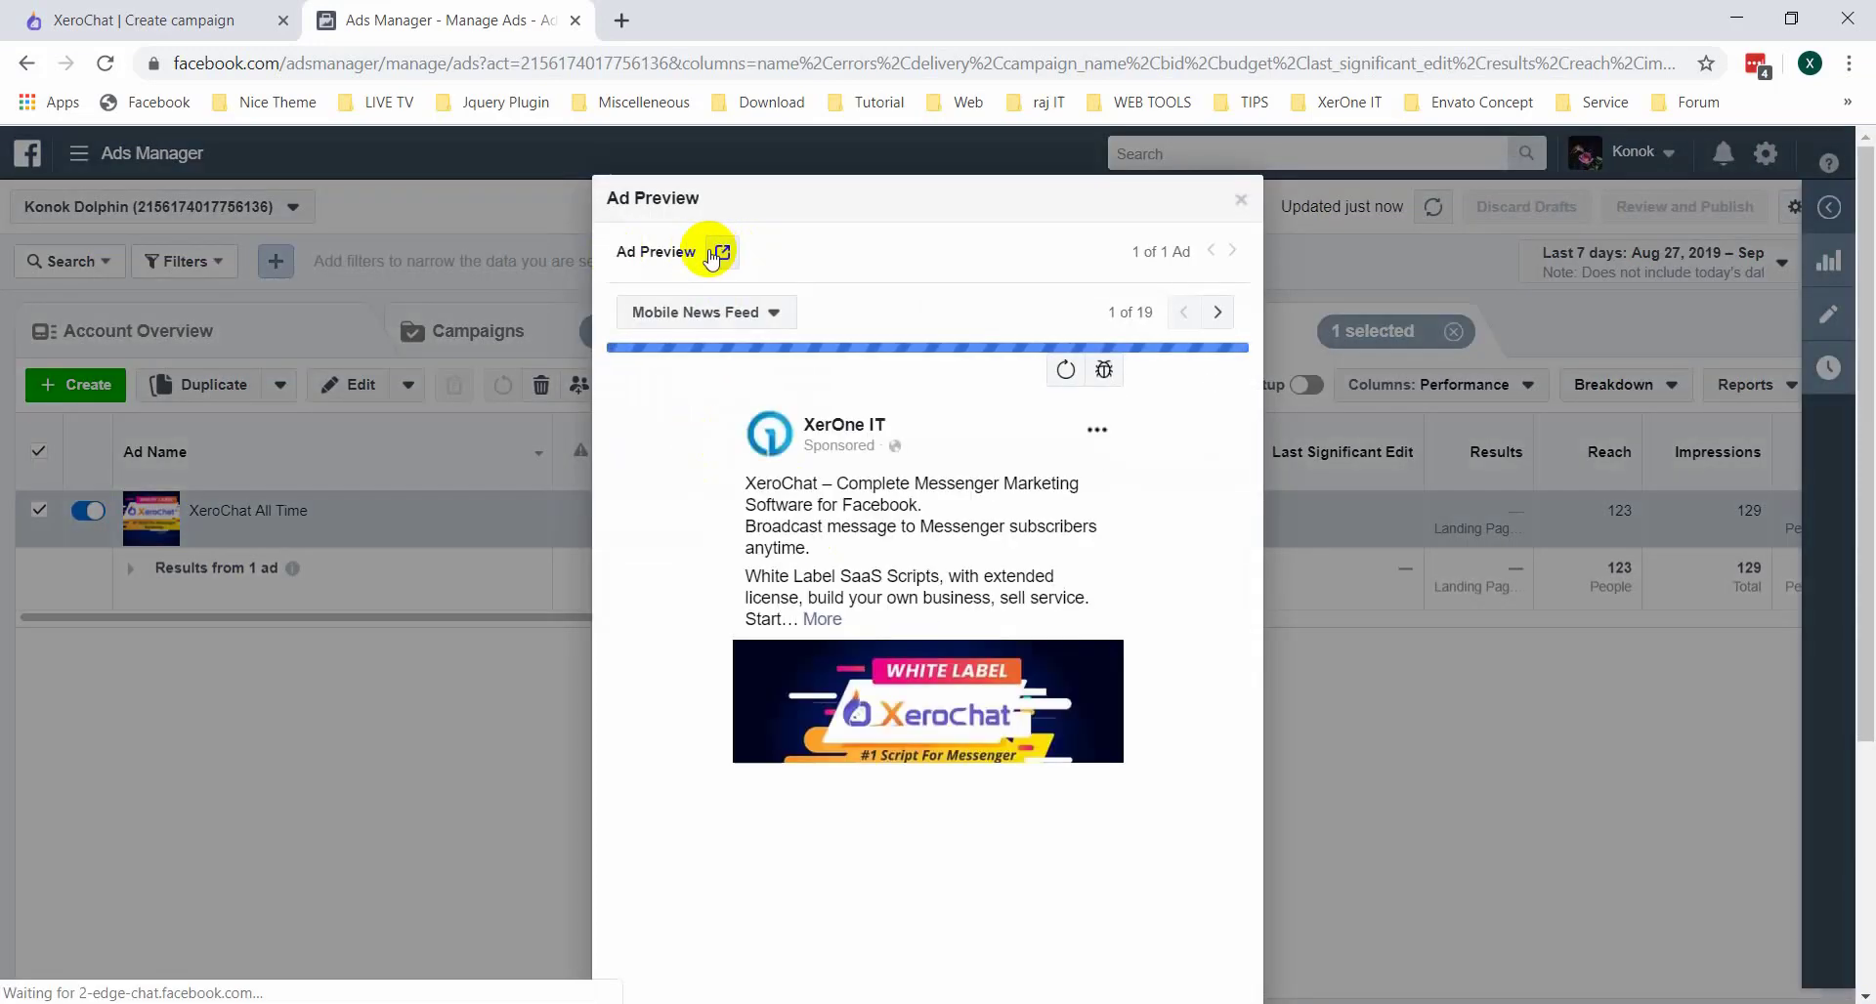
pyautogui.click(715, 254)
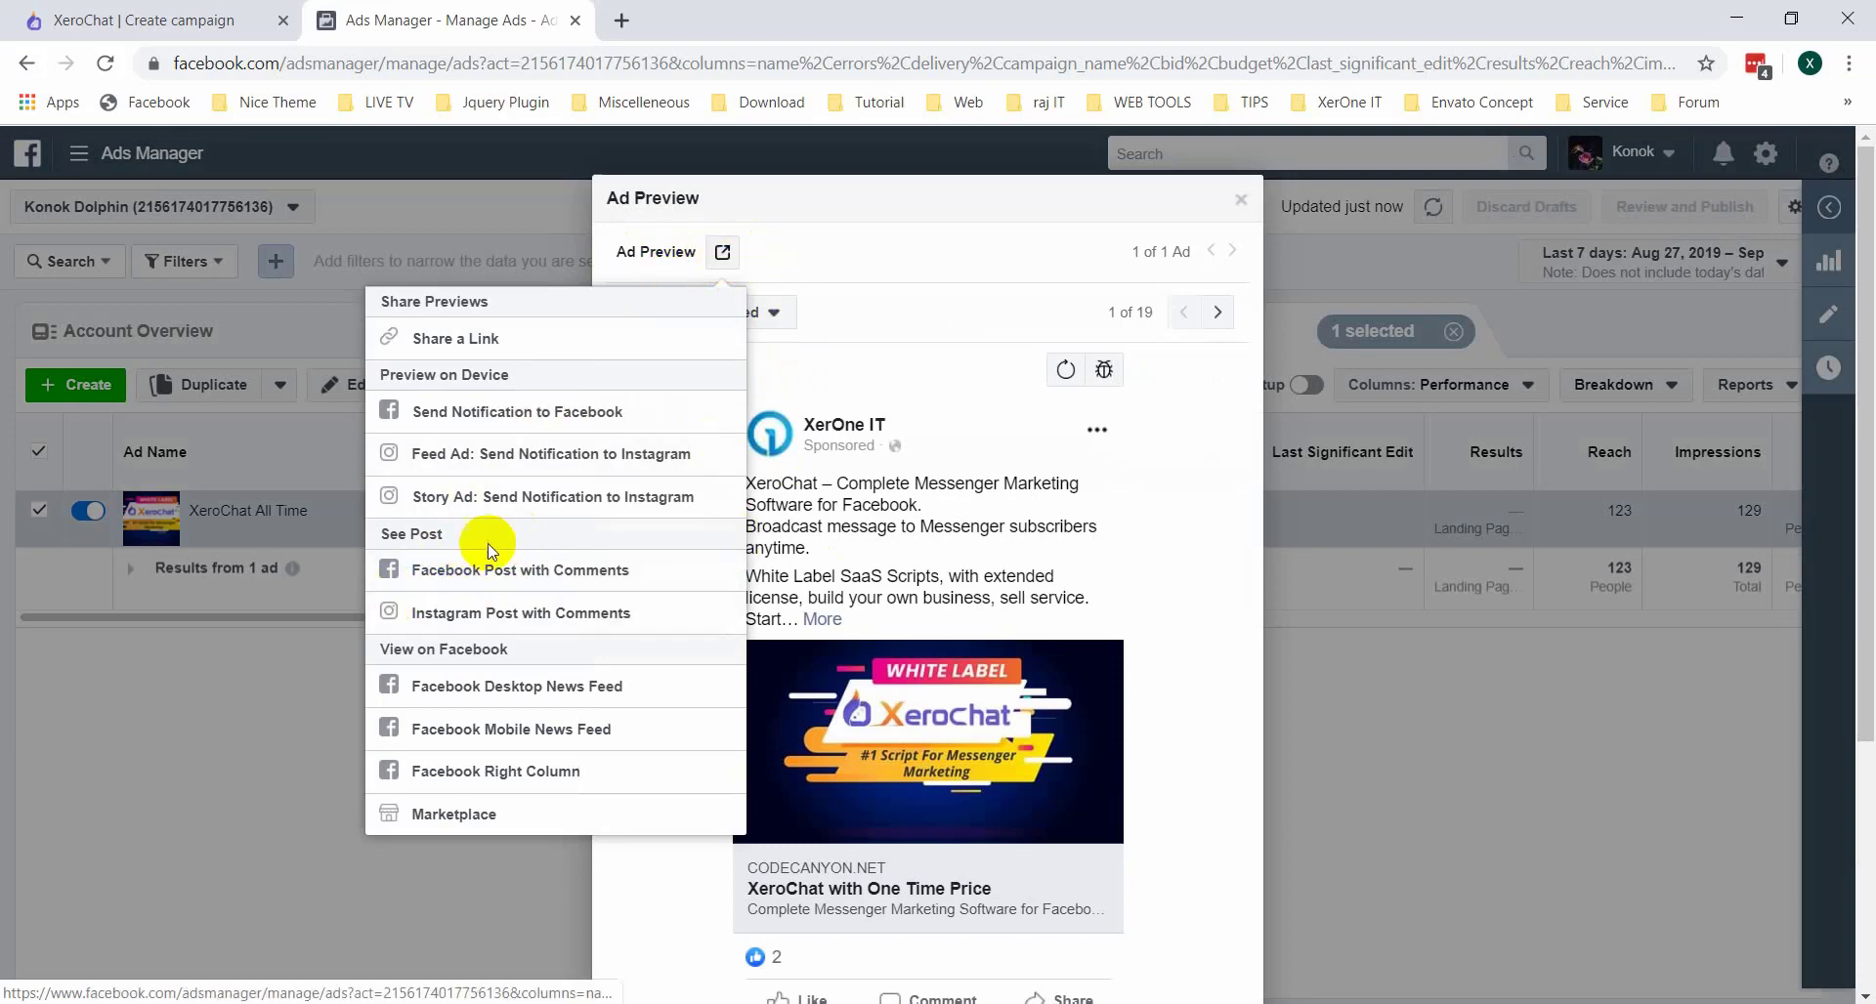
pyautogui.click(574, 592)
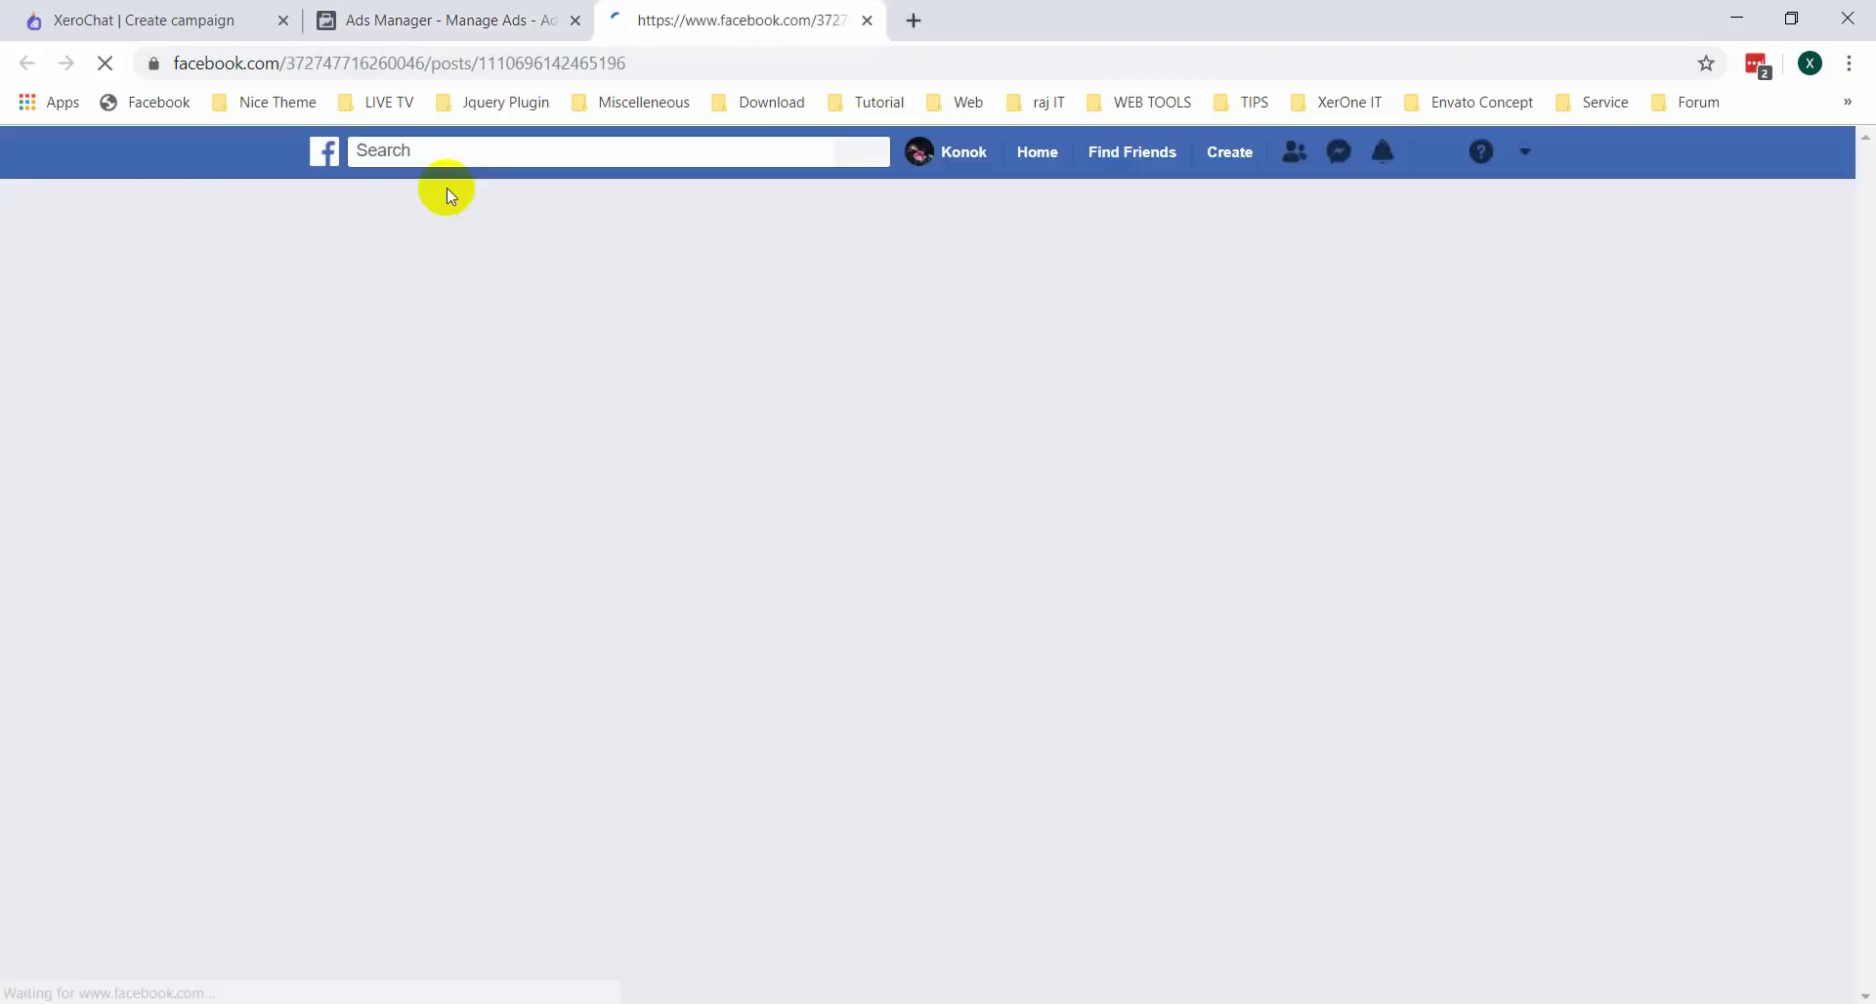
pyautogui.click(454, 63)
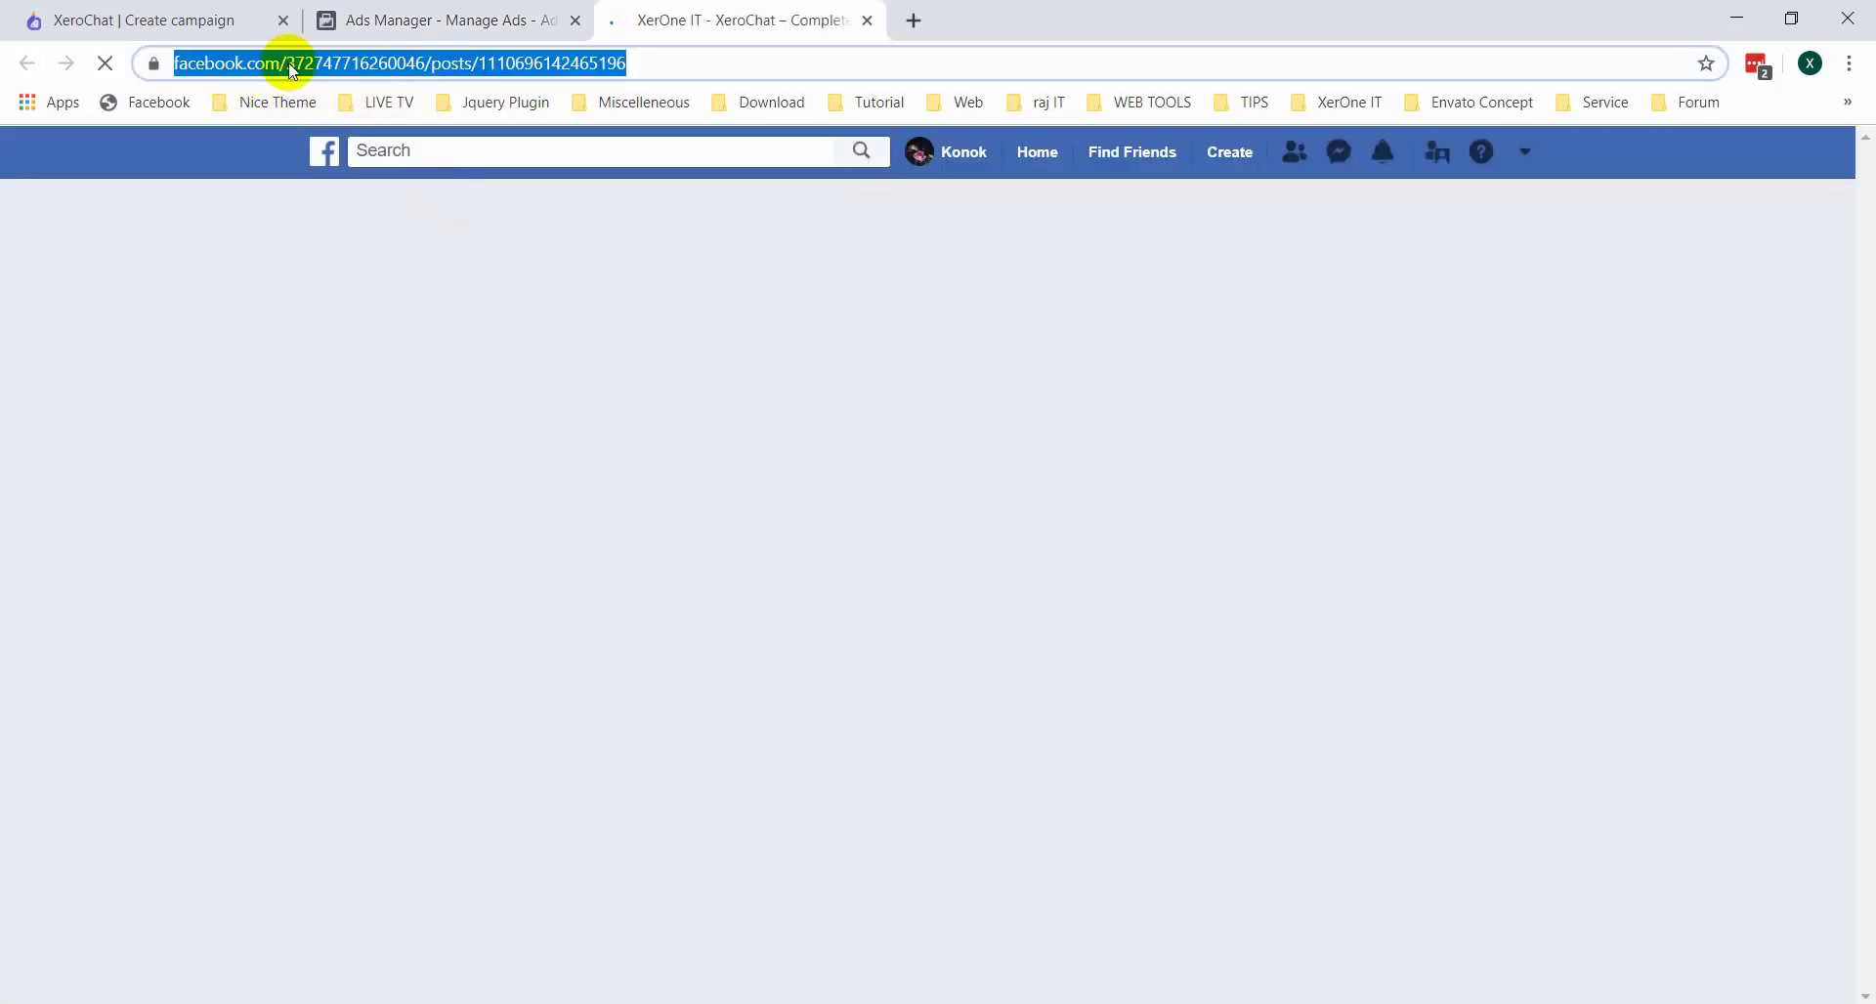
pyautogui.click(391, 66)
pyautogui.doubleClick(612, 64)
pyautogui.hotkey('ctrl', 'c')
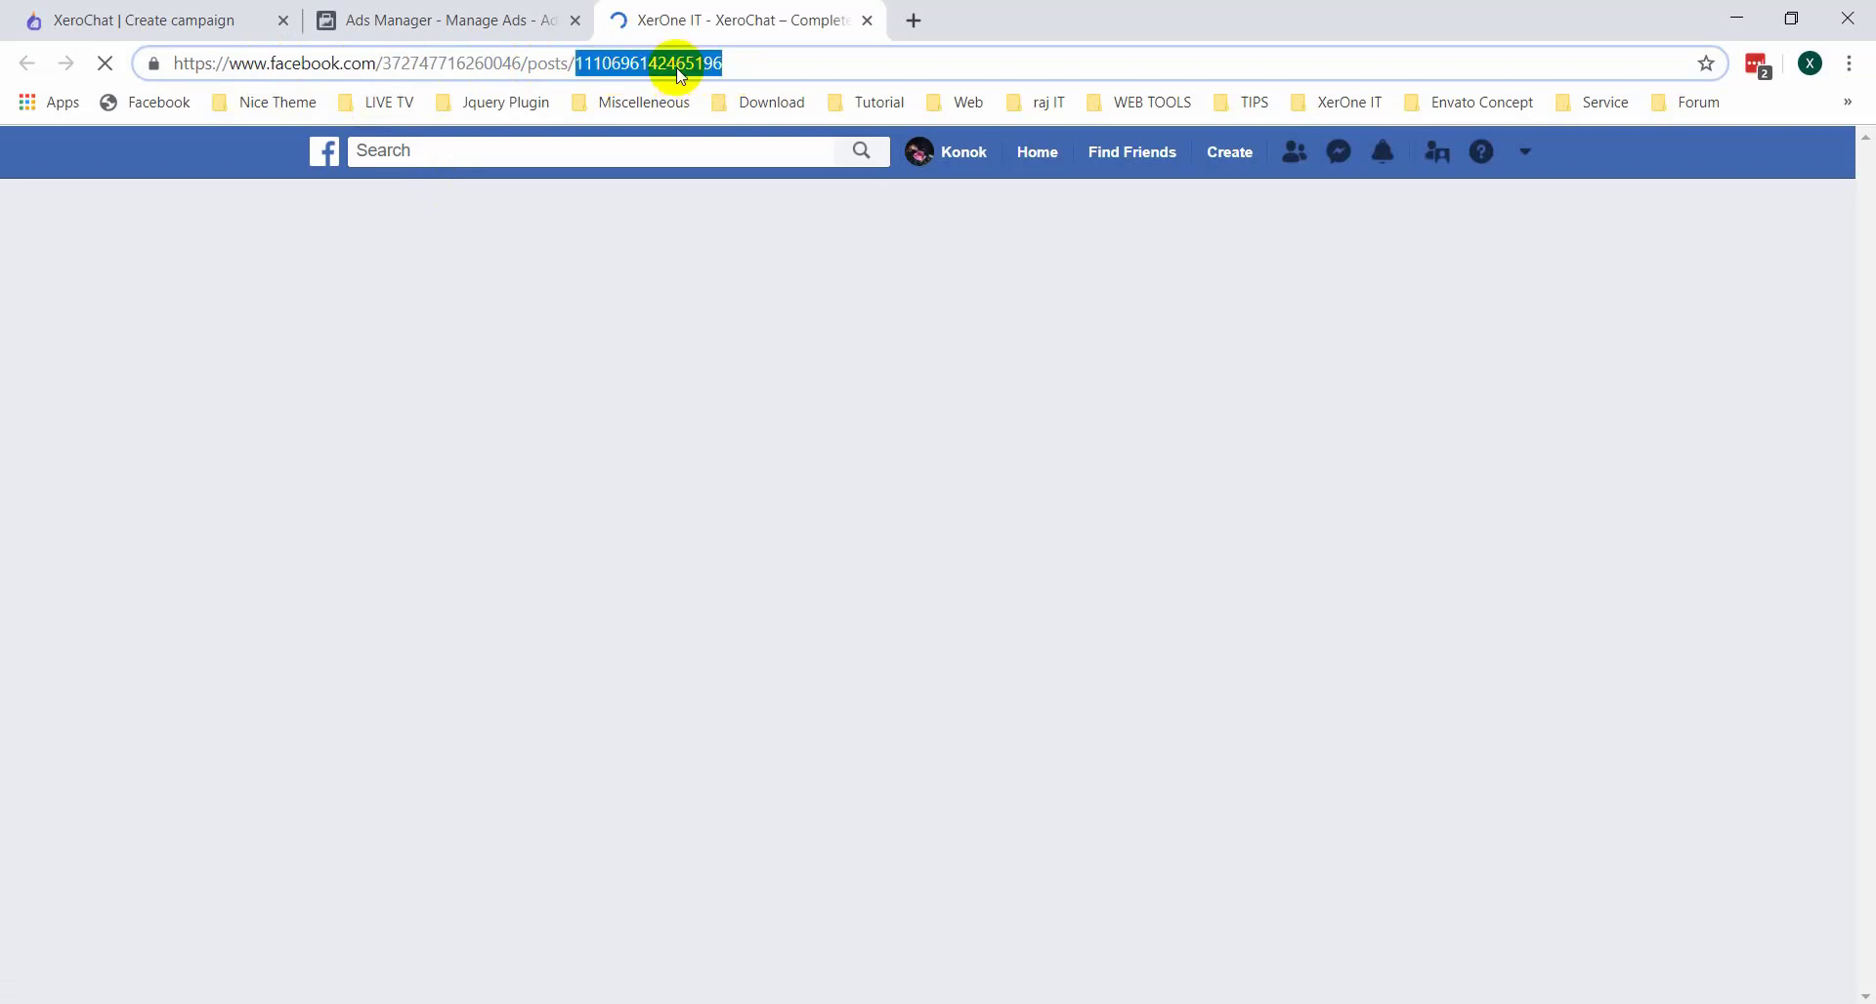
pyautogui.click(76, 21)
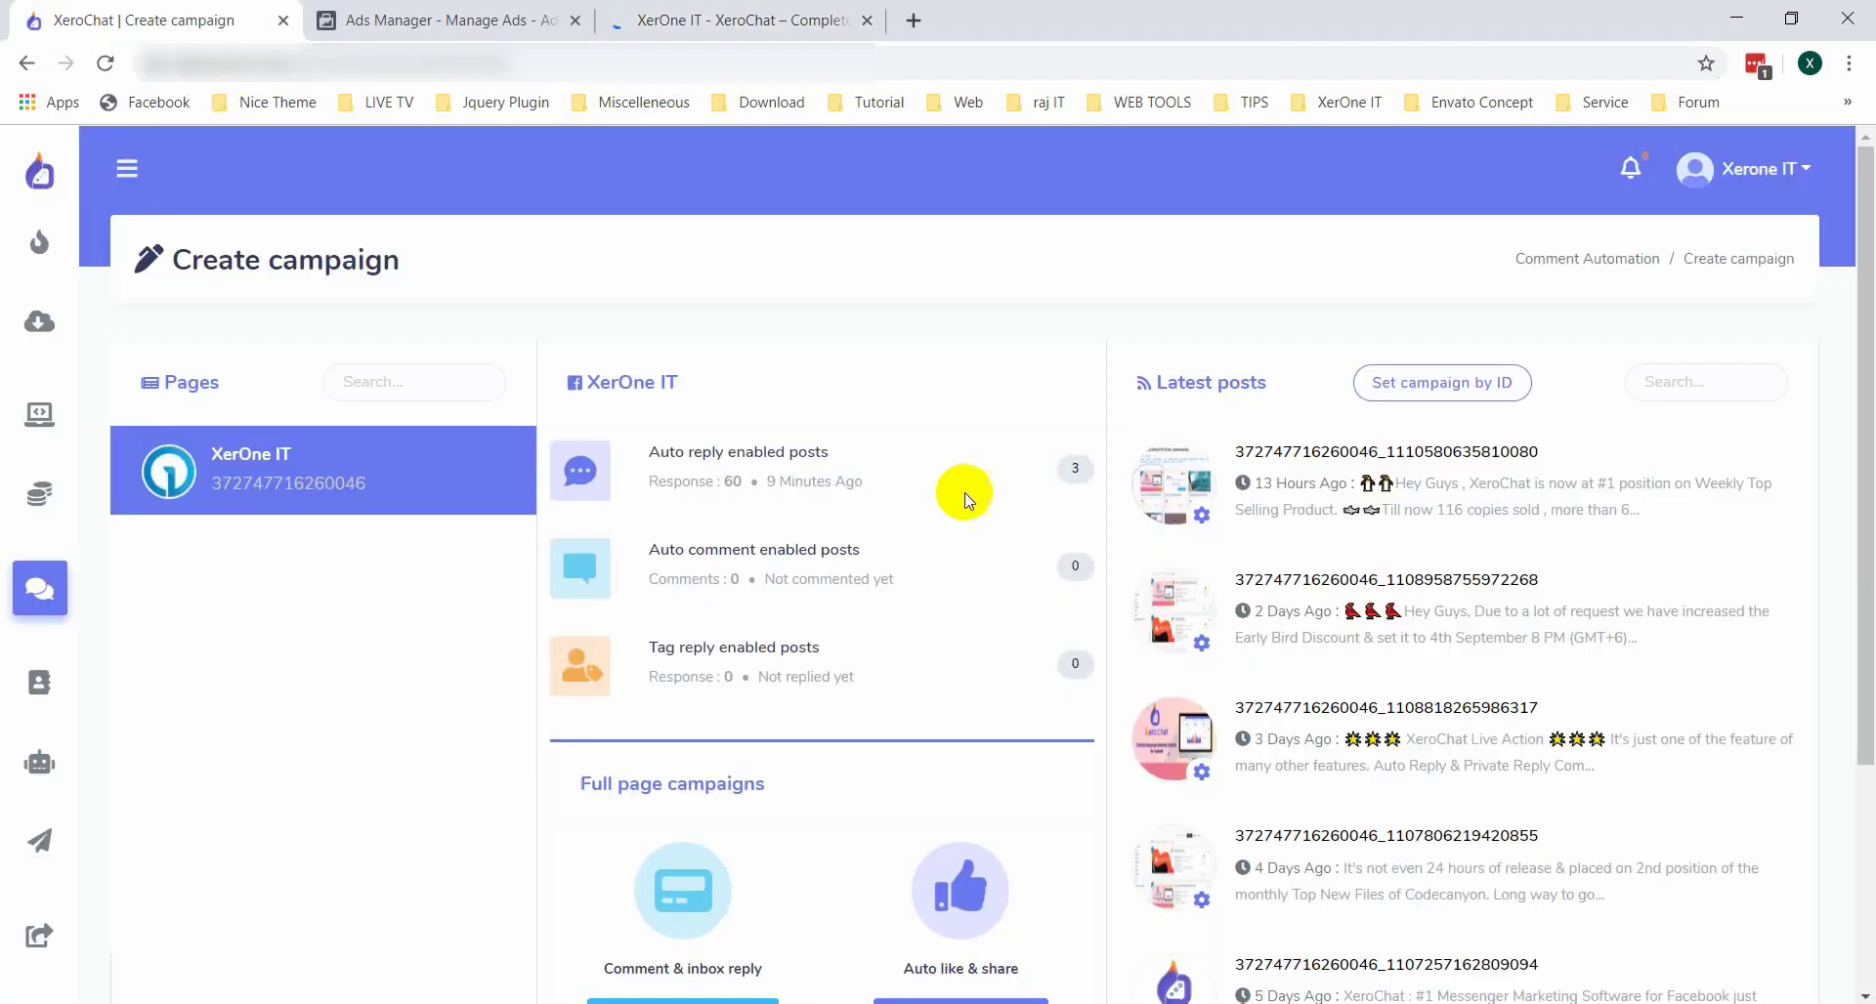
pyautogui.click(1415, 386)
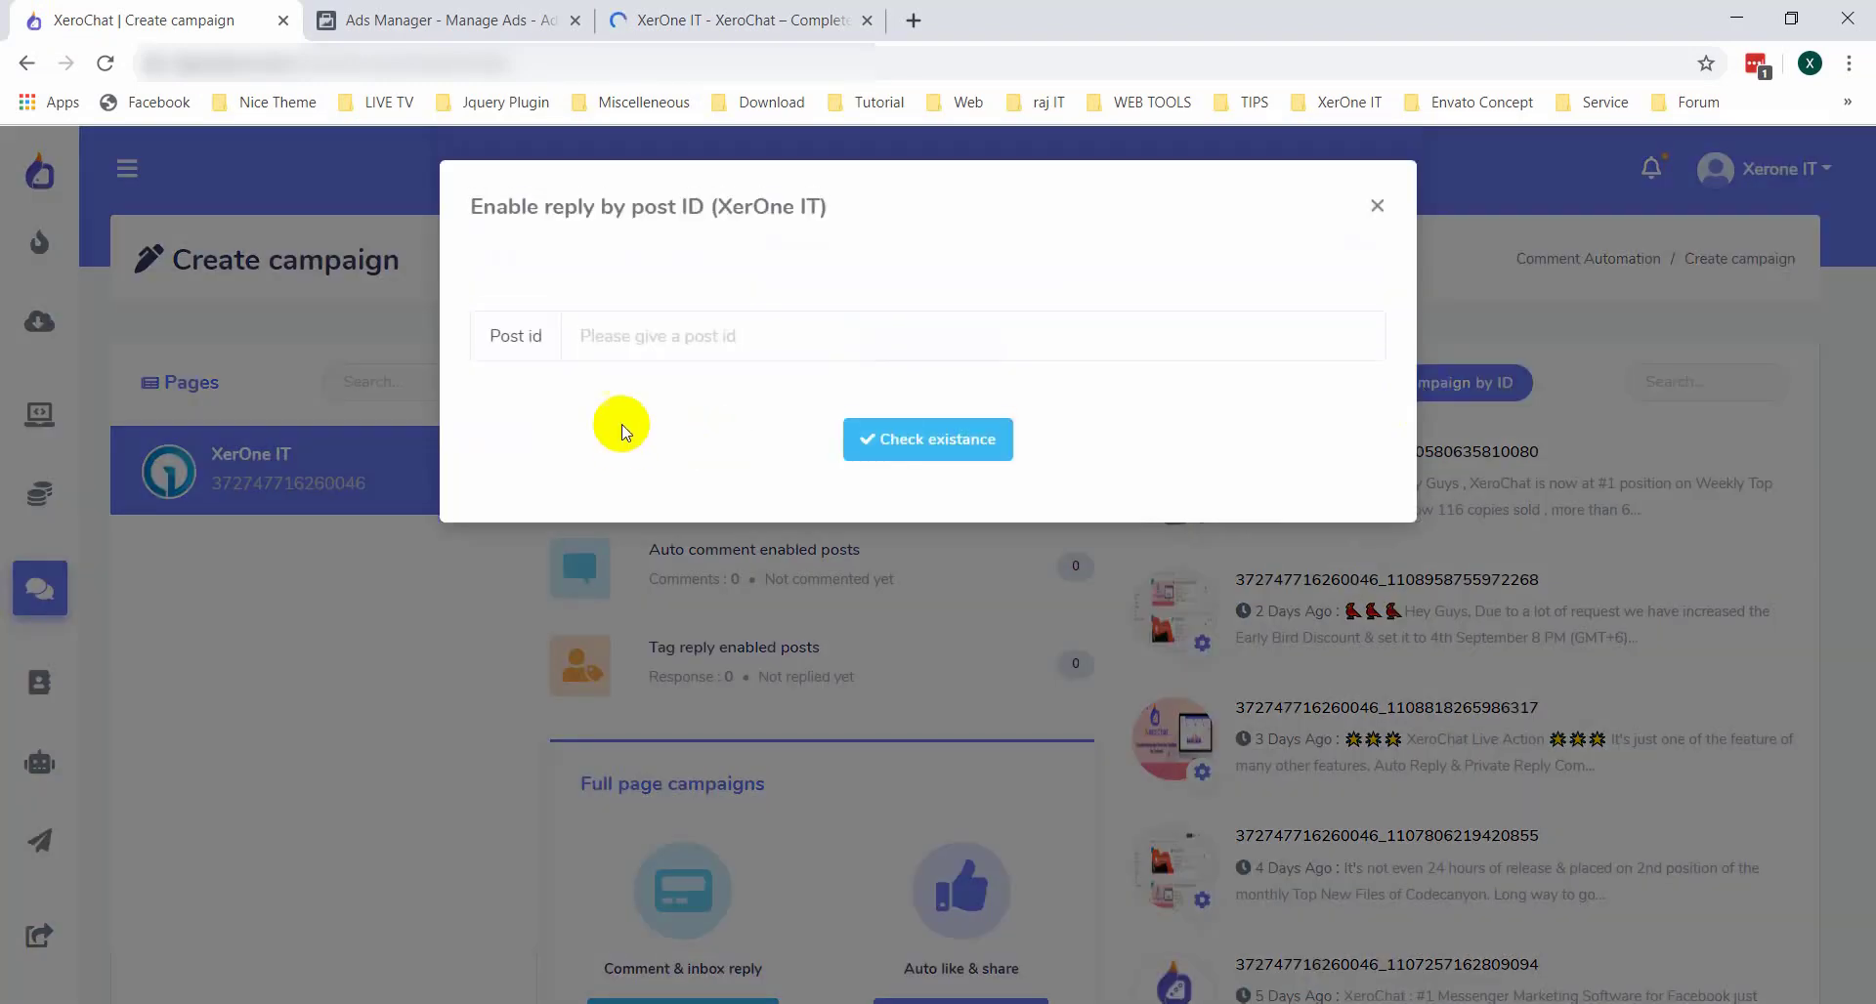
pyautogui.hotkey('ctrl', 'v')
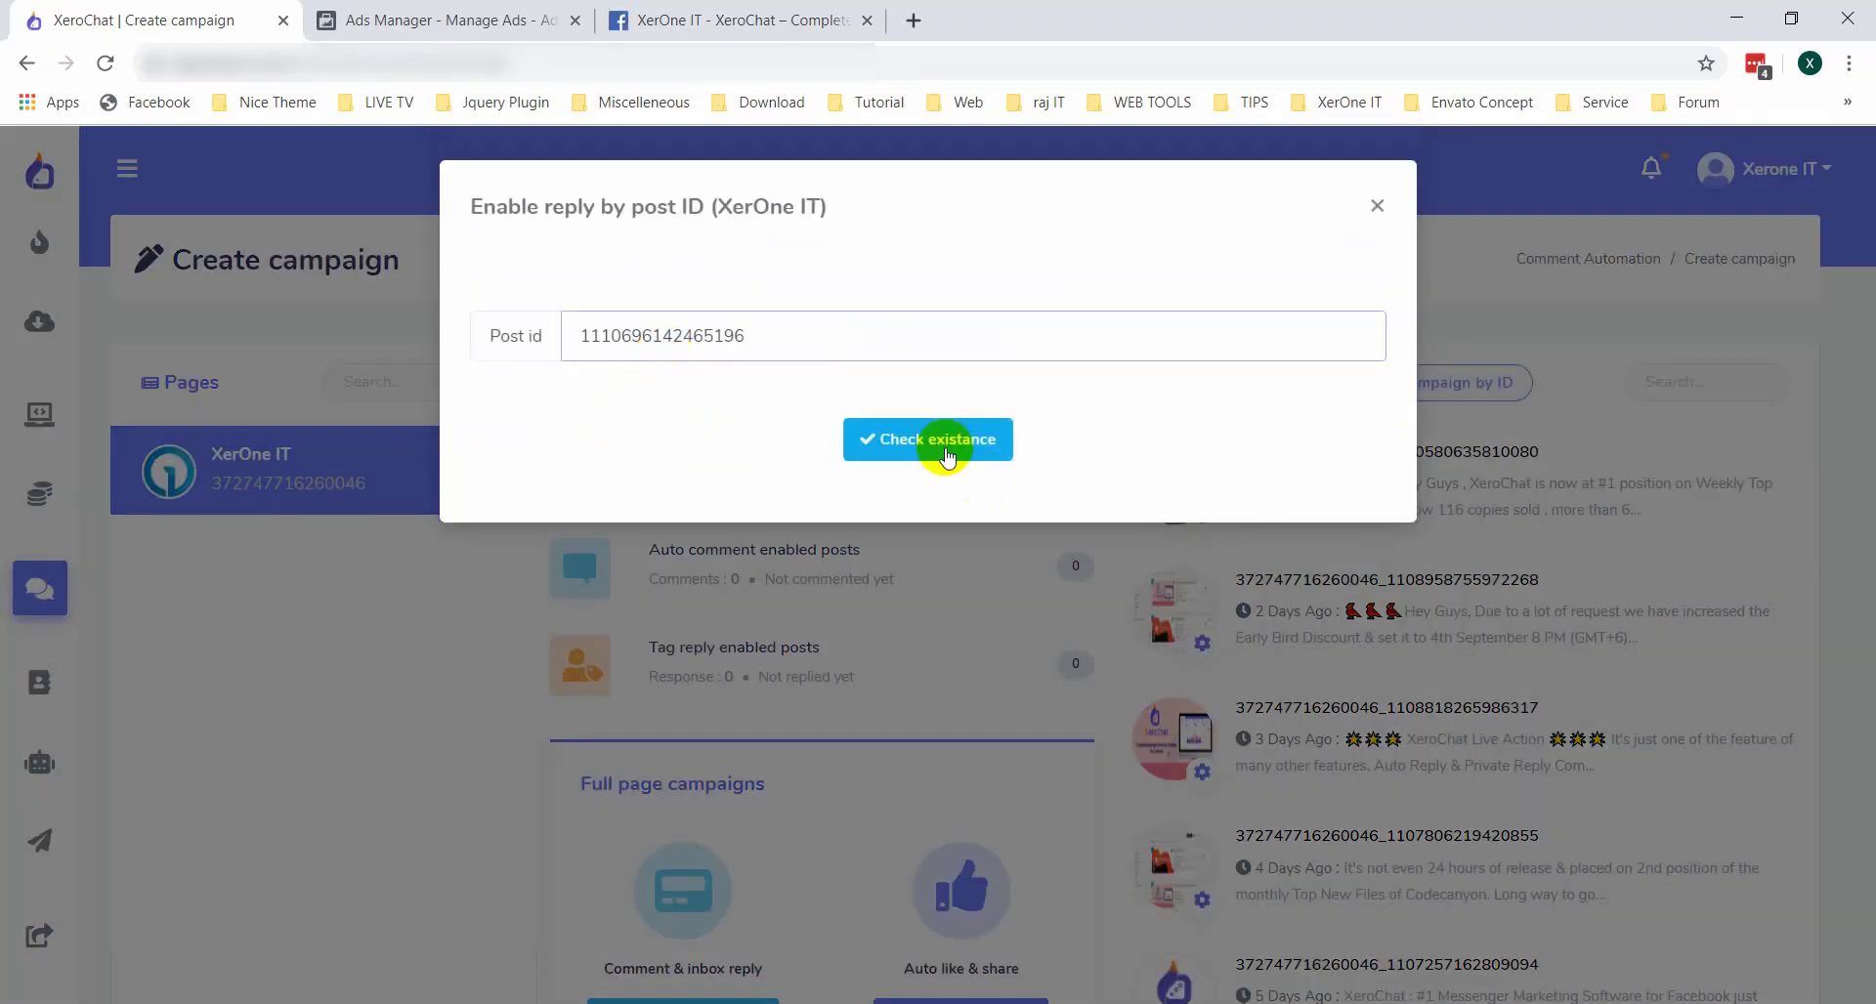
pyautogui.click(946, 455)
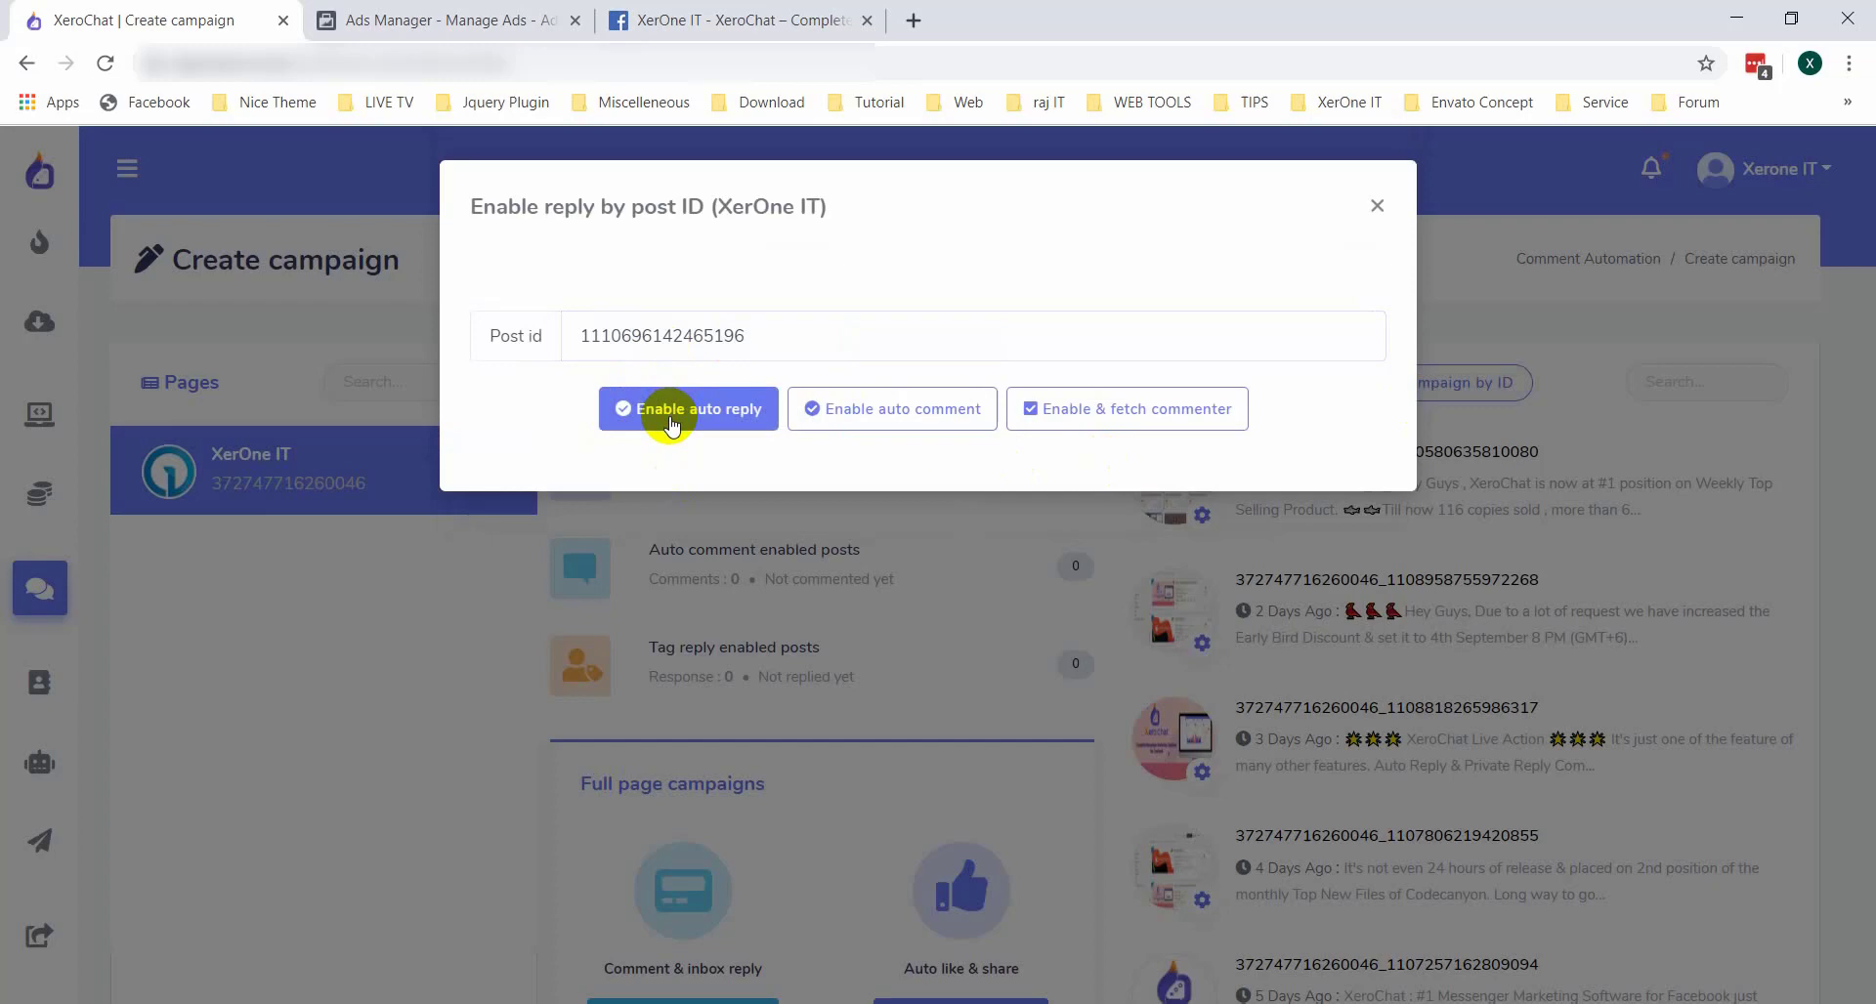
# Enable auto reply for the post and turn off the saved-template option
pyautogui.click(671, 423)
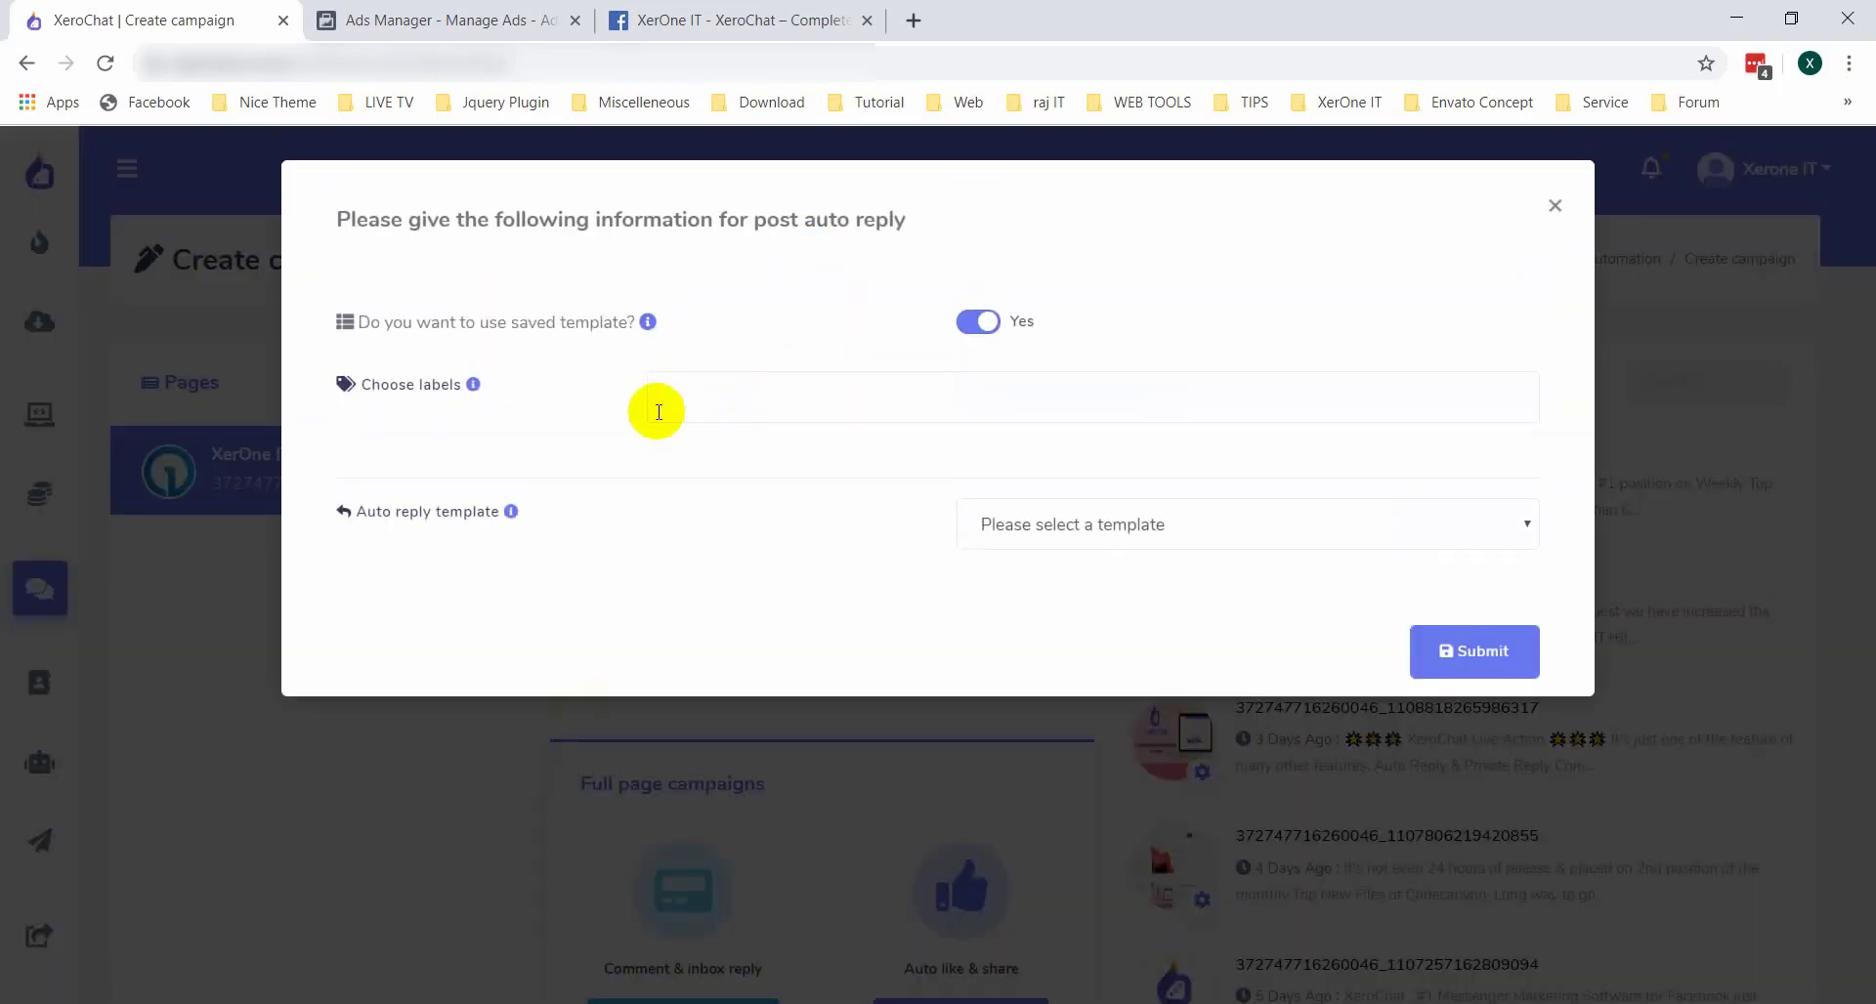
pyautogui.click(700, 400)
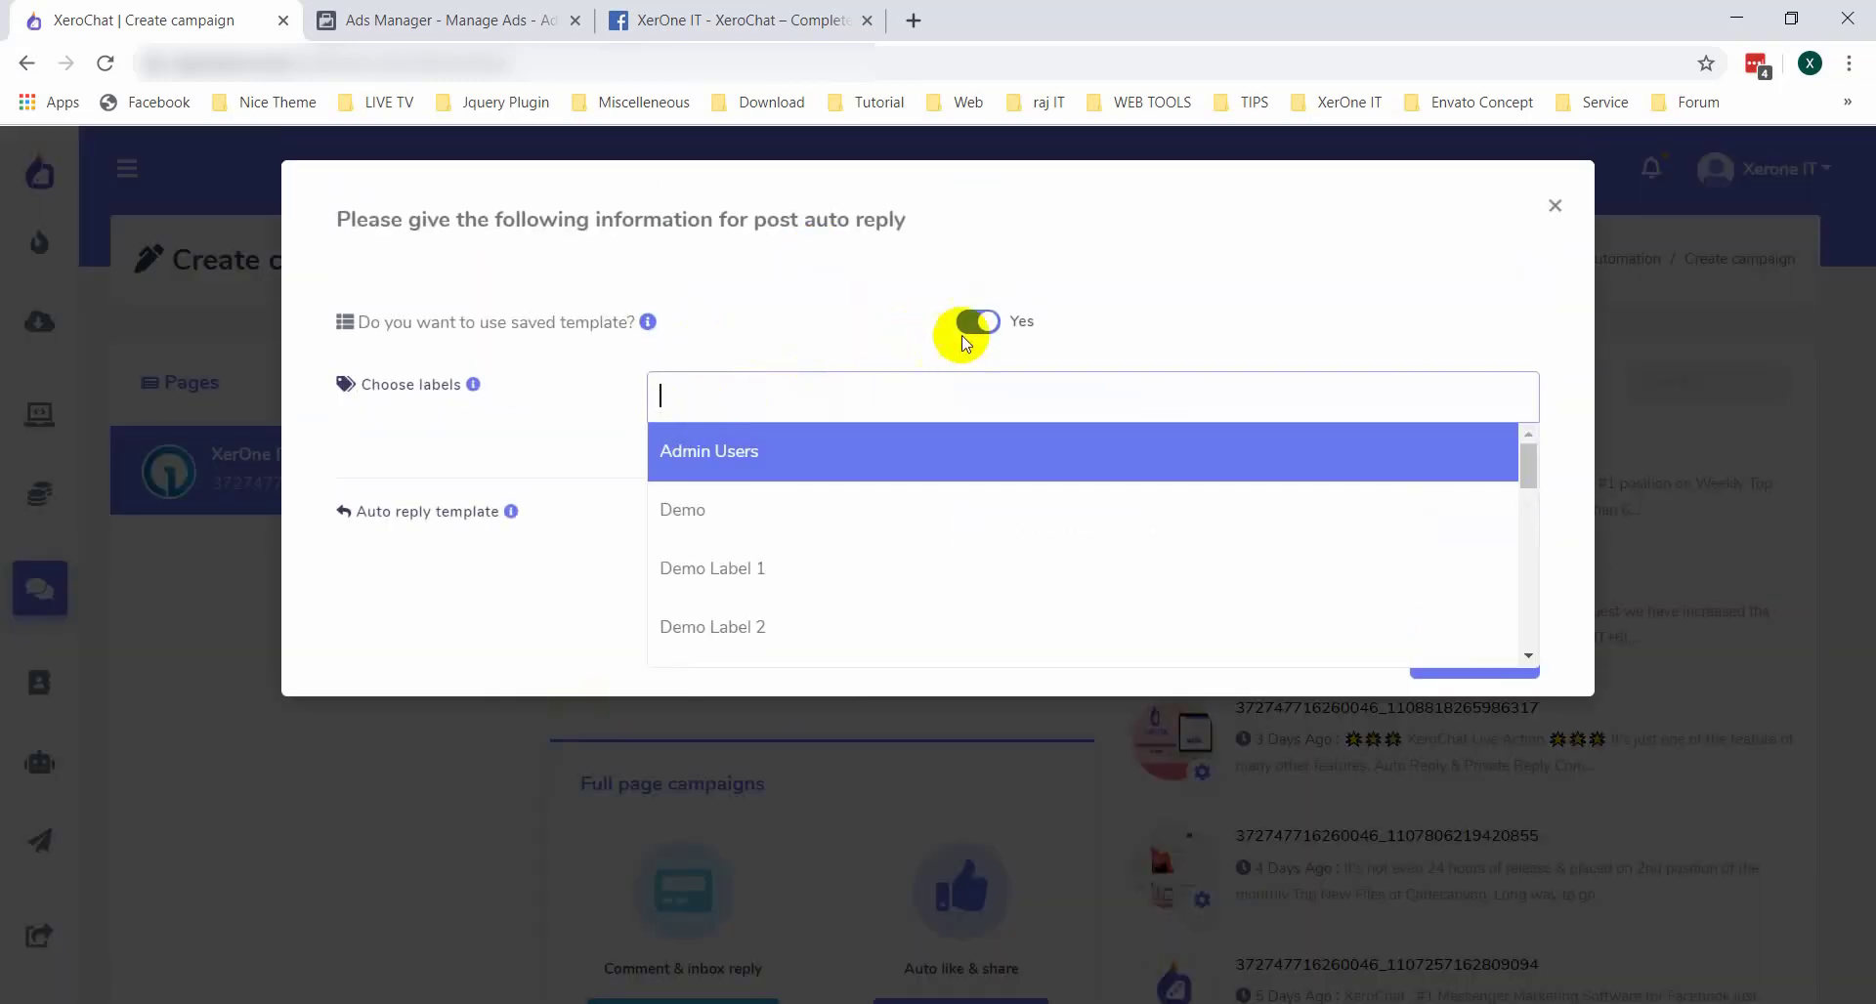
pyautogui.click(371, 321)
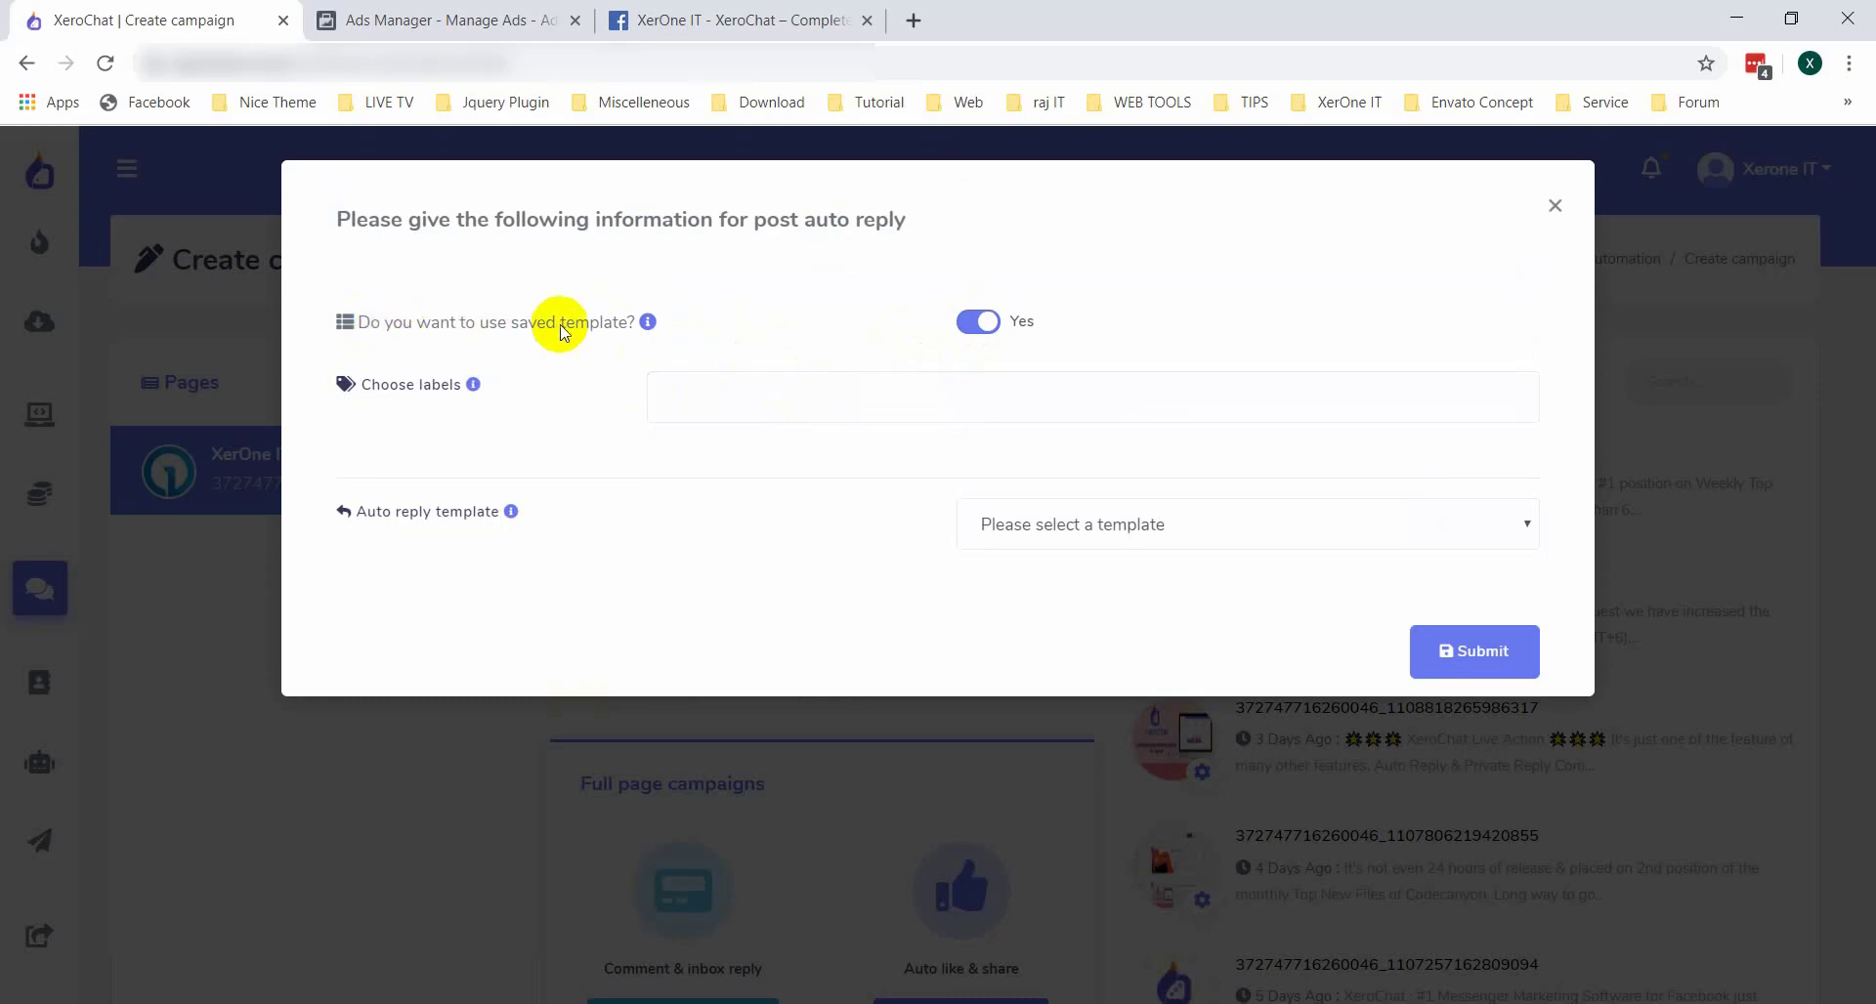
pyautogui.click(972, 322)
pyautogui.scroll(-1, 972, 323)
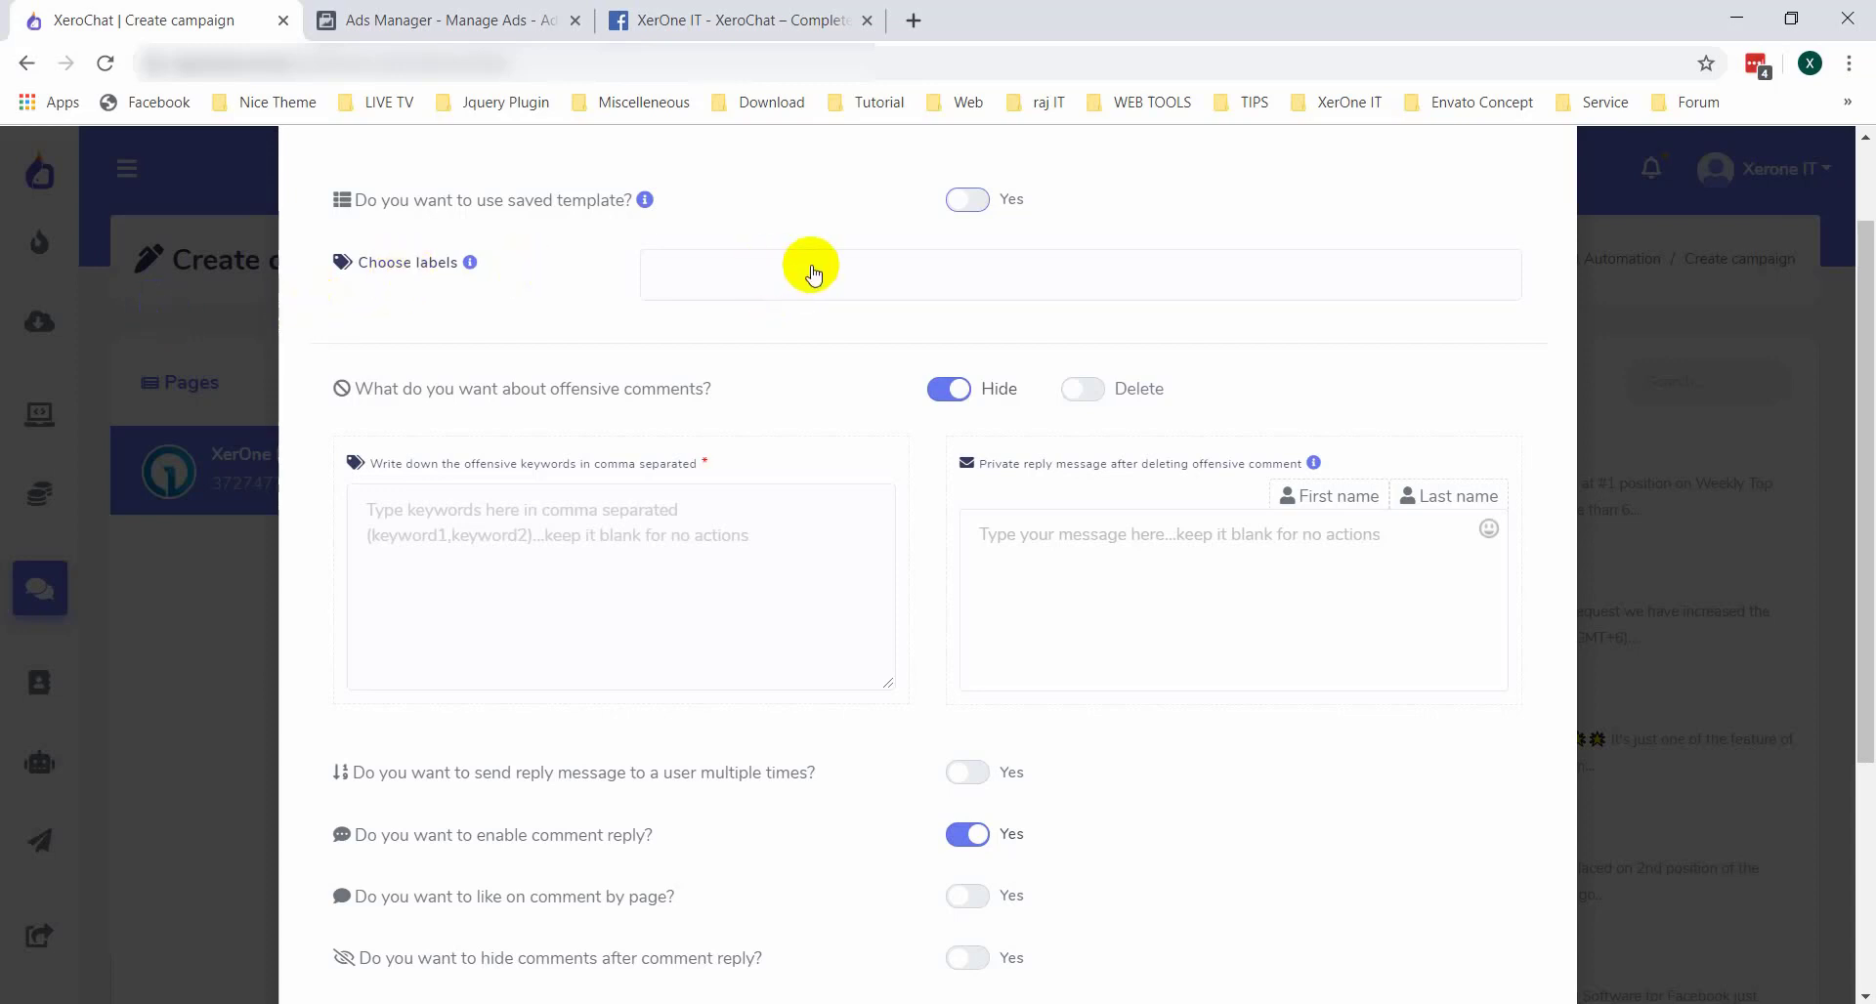
# Tag the reply with the XeroChat All Time Ads label and allow multiple replies per user
pyautogui.click(811, 274)
pyautogui.scroll(-3, 928, 459)
pyautogui.scroll(-3, 936, 459)
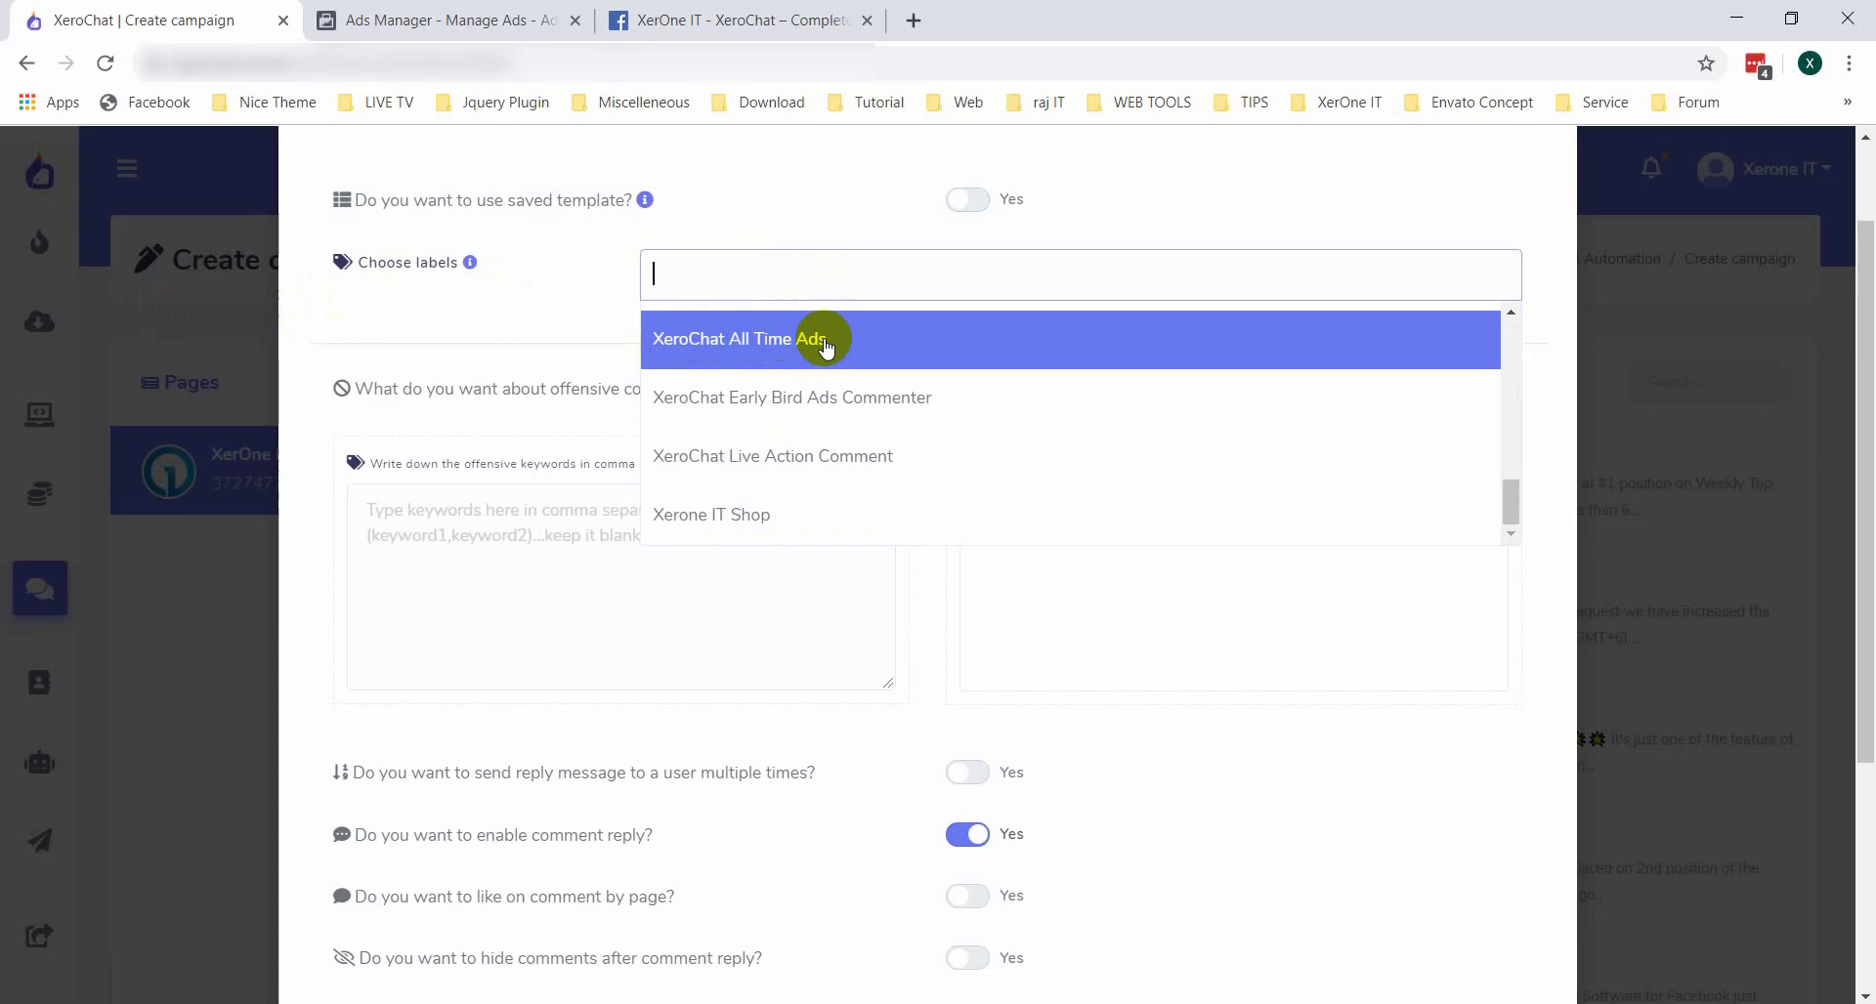
pyautogui.click(758, 347)
pyautogui.scroll(-3, 648, 480)
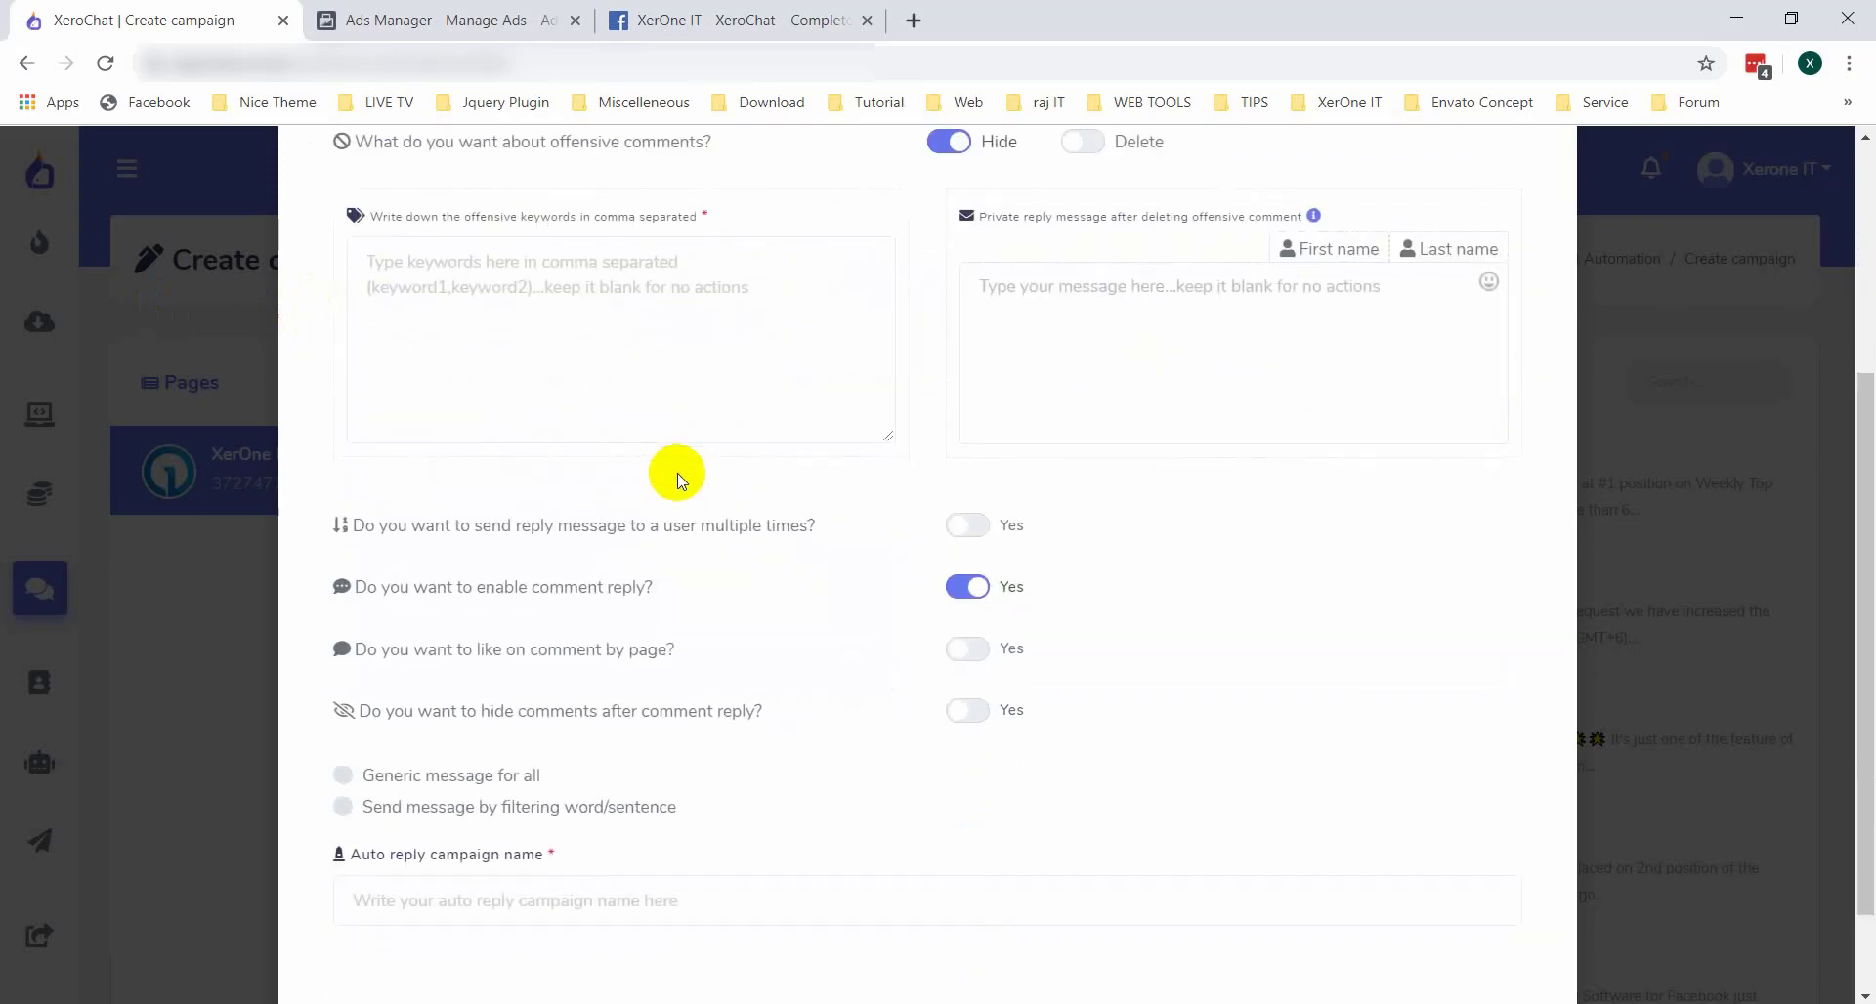
pyautogui.scroll(-2, 674, 477)
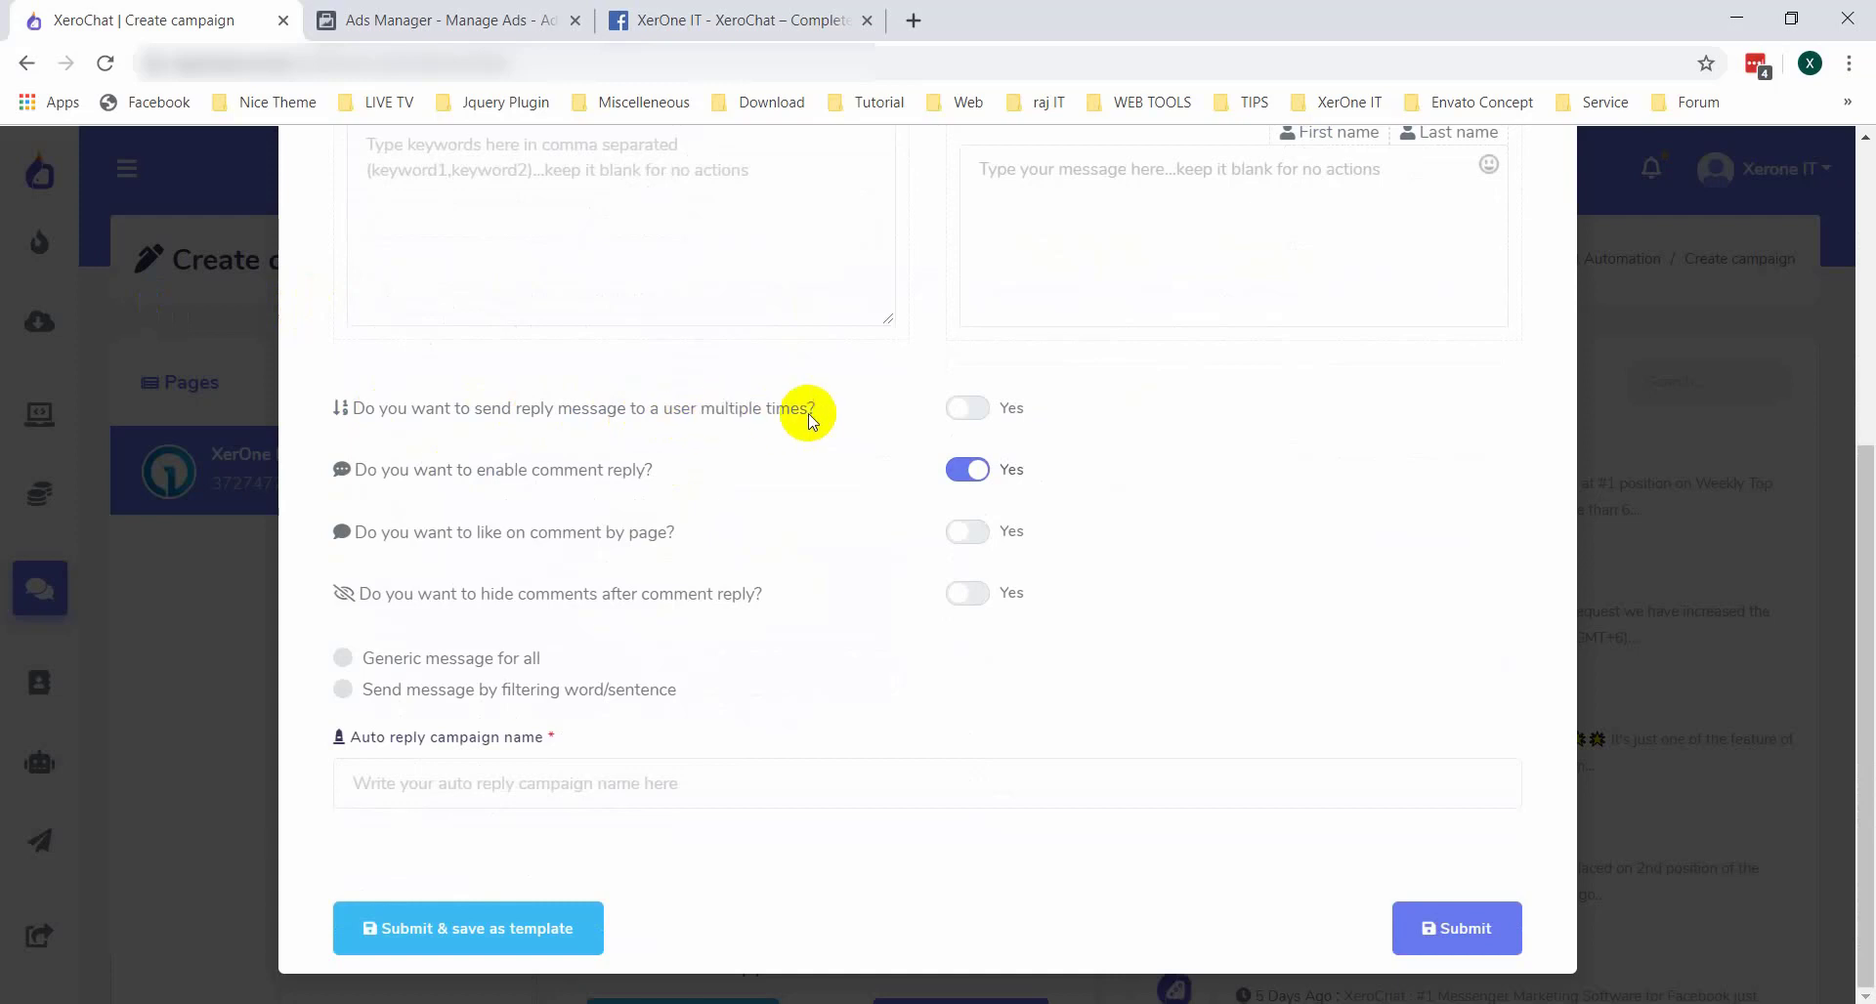
pyautogui.click(971, 405)
# Choose a generic message for all, name the campaign XeroChat All Time, and write a first-name comment reply
pyautogui.click(344, 657)
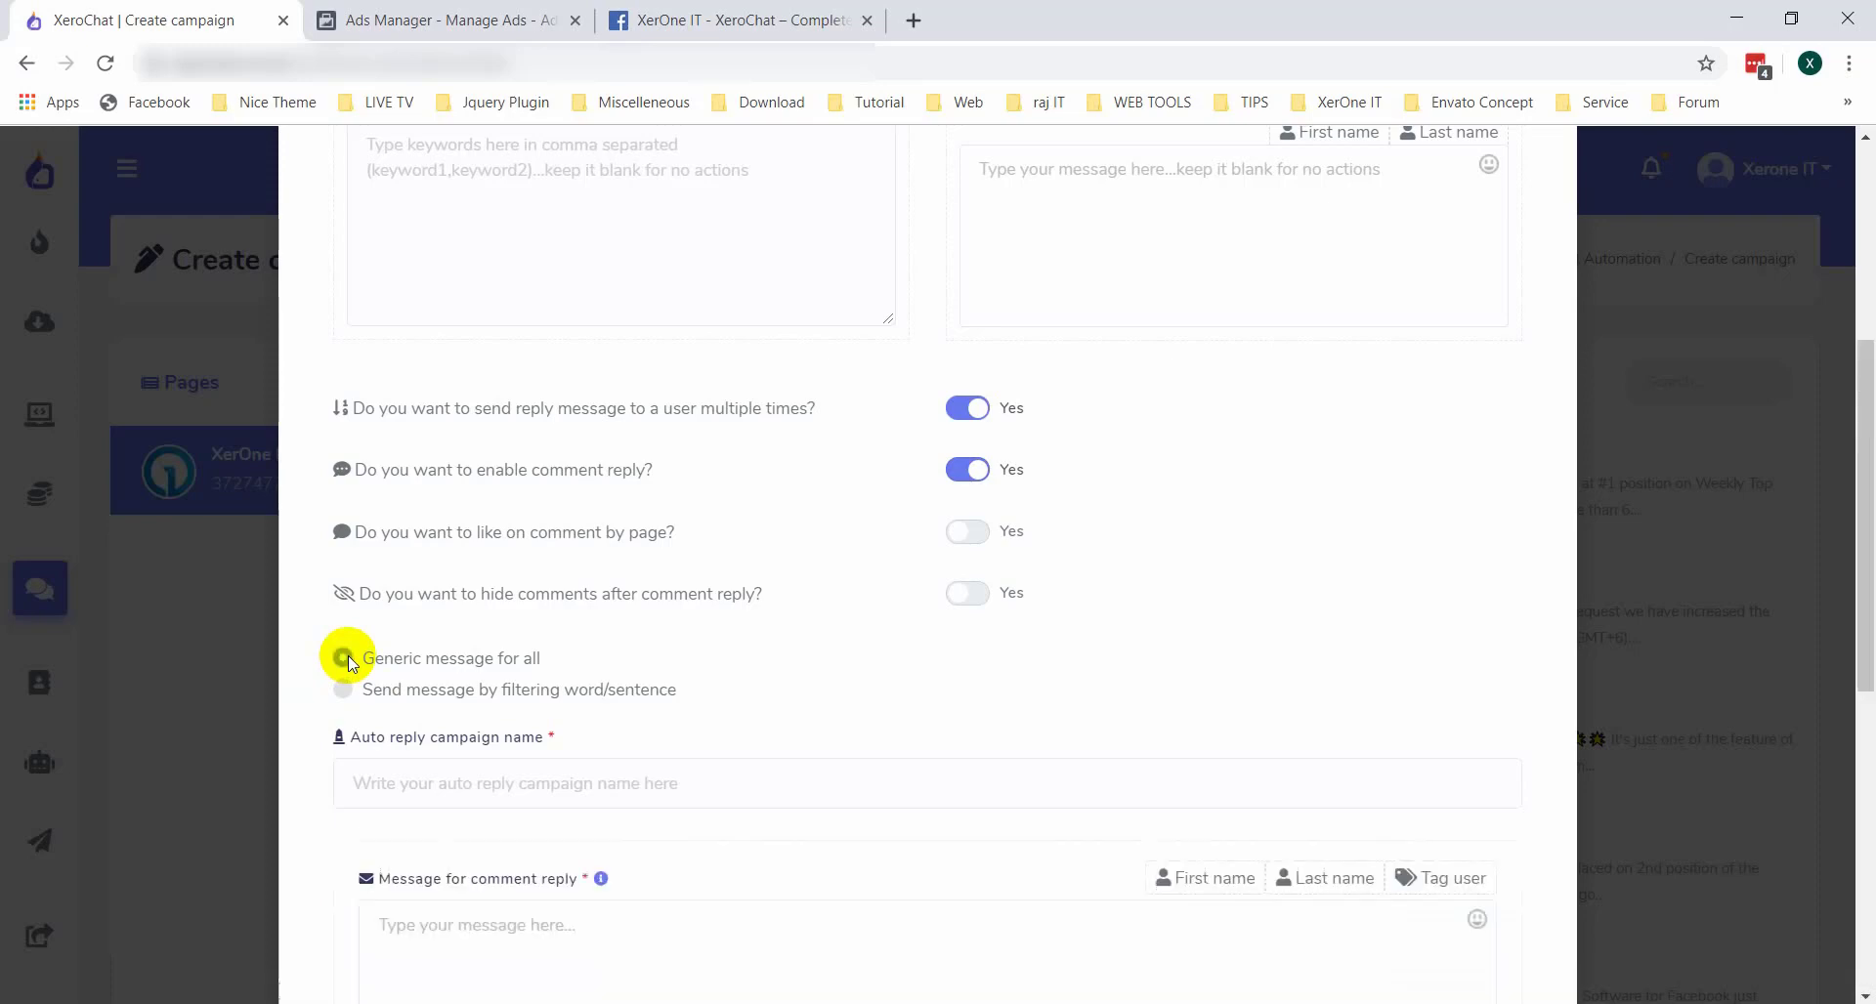
pyautogui.scroll(-3, 577, 660)
pyautogui.click(622, 536)
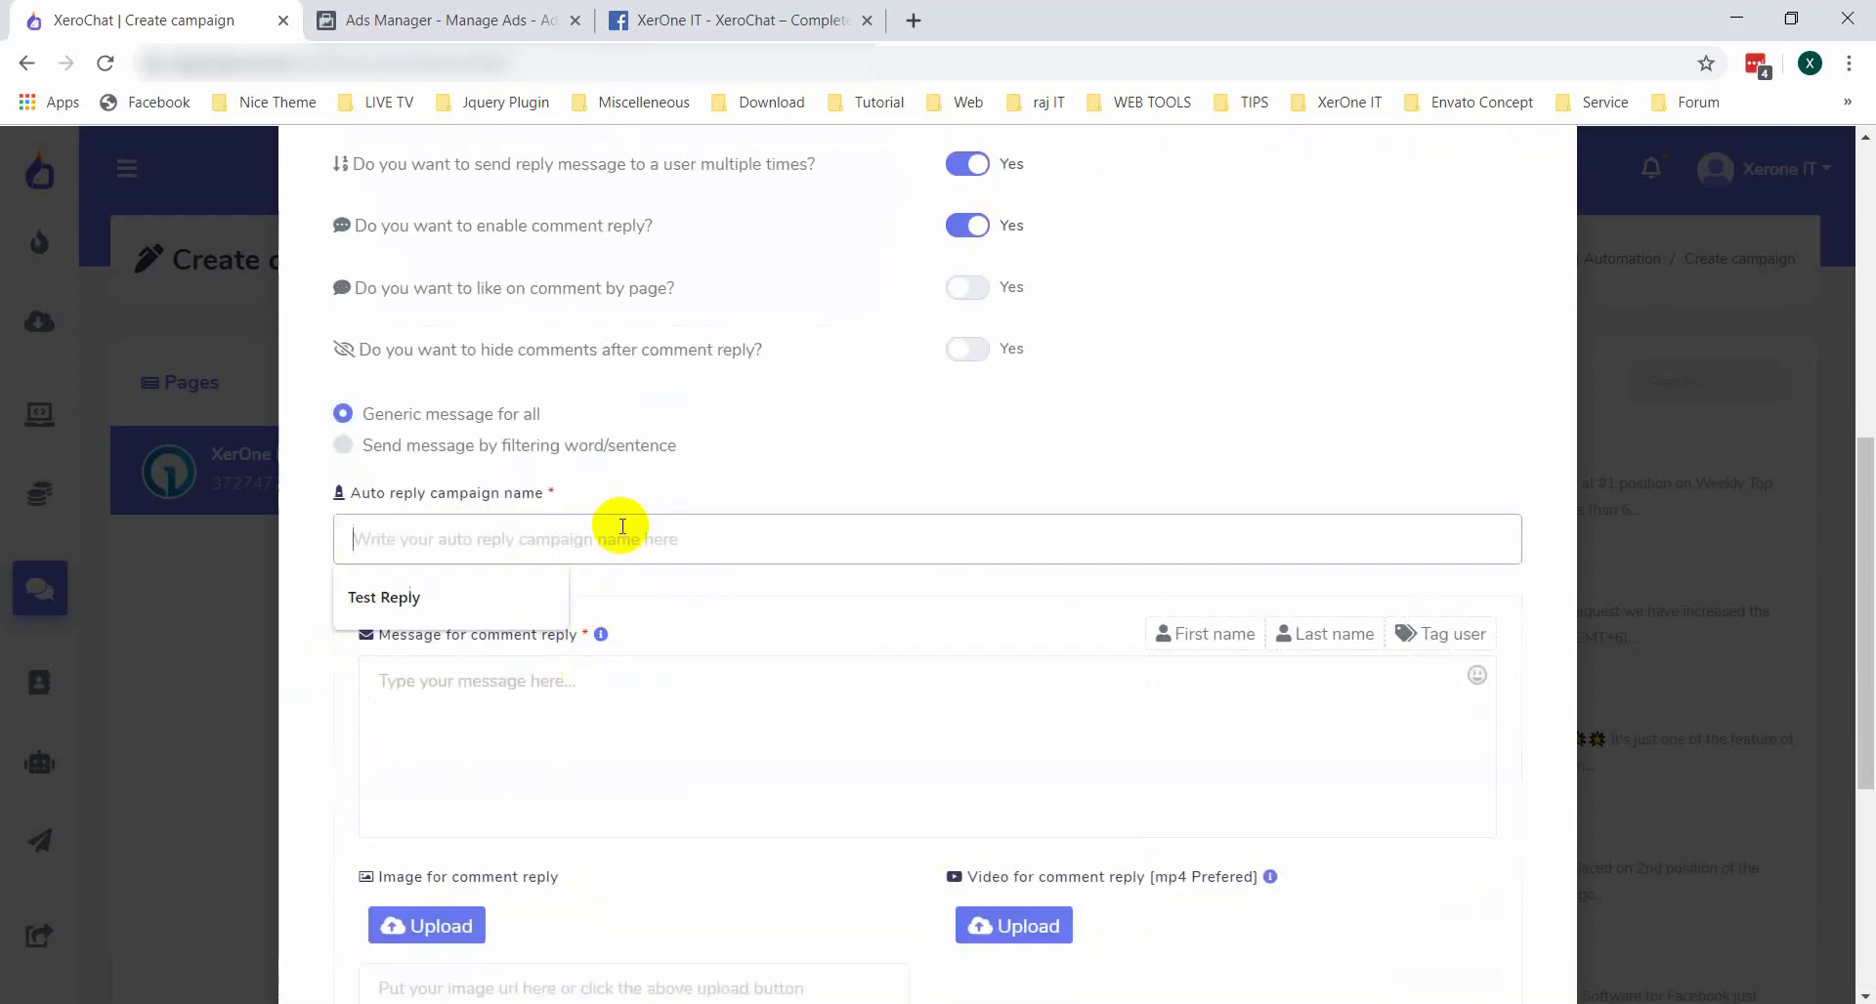
pyautogui.write('XeroC')
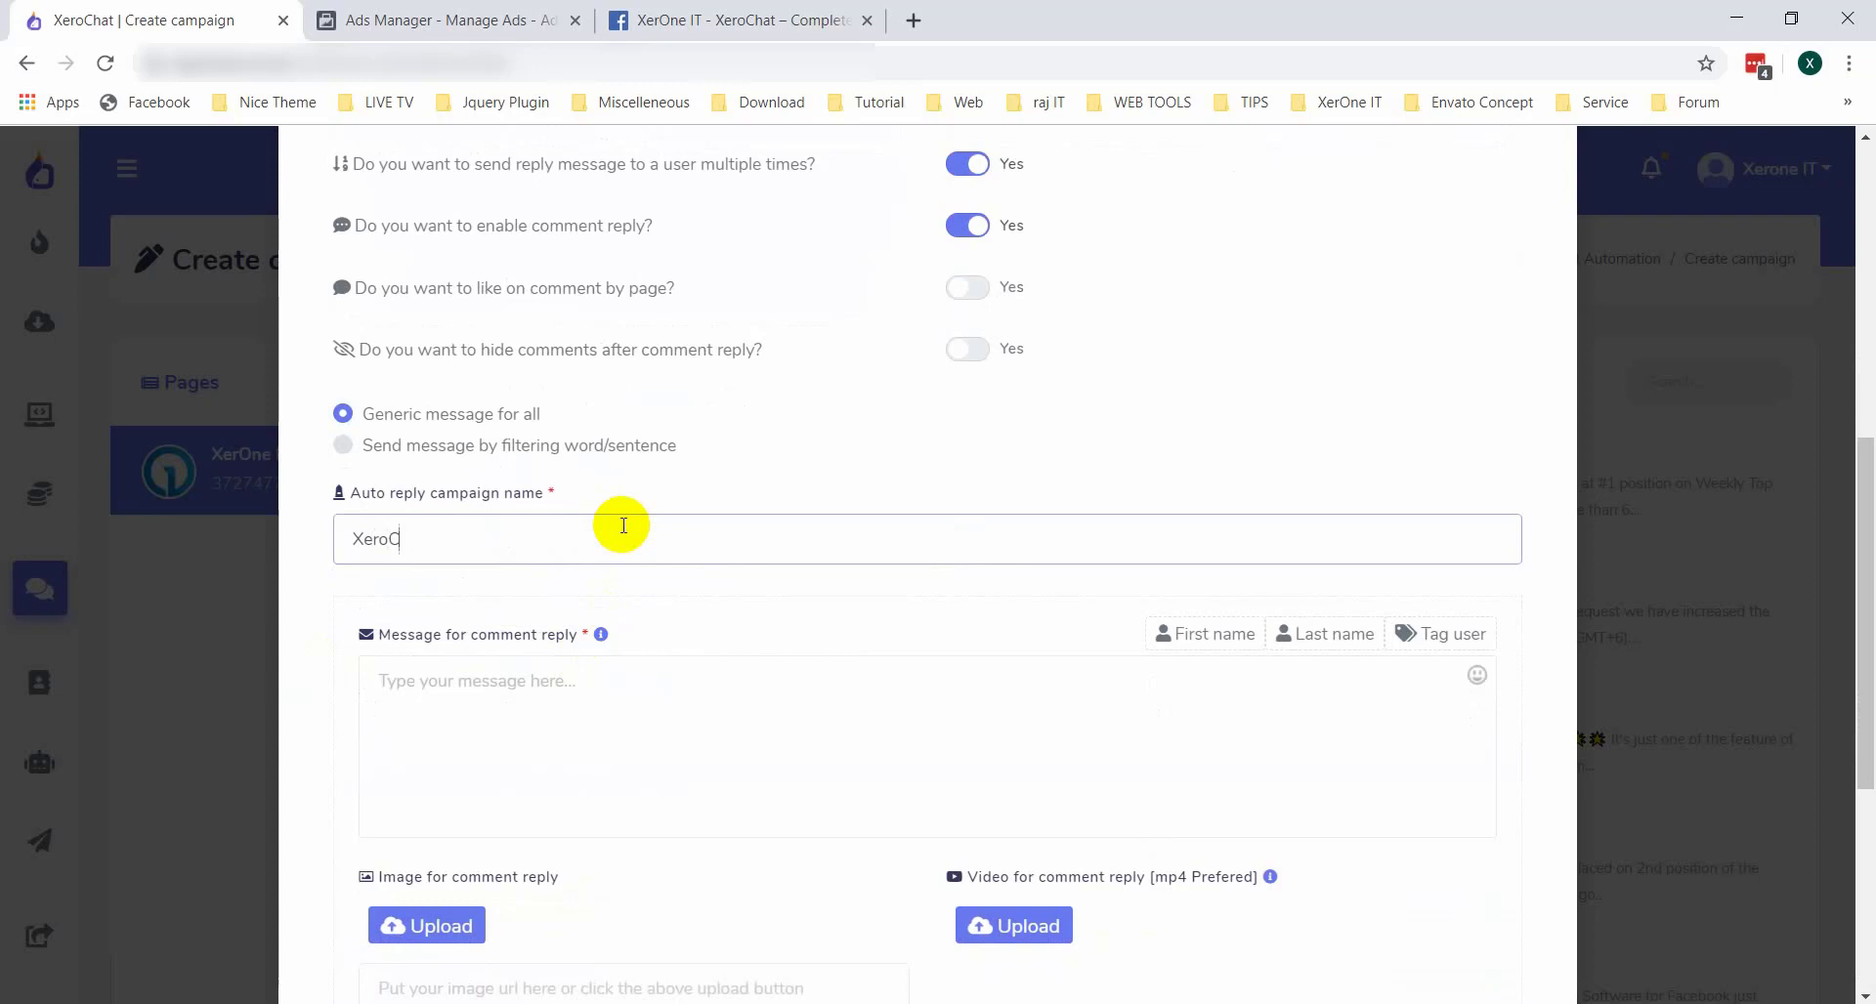
pyautogui.write('hat All Ti')
pyautogui.write('me')
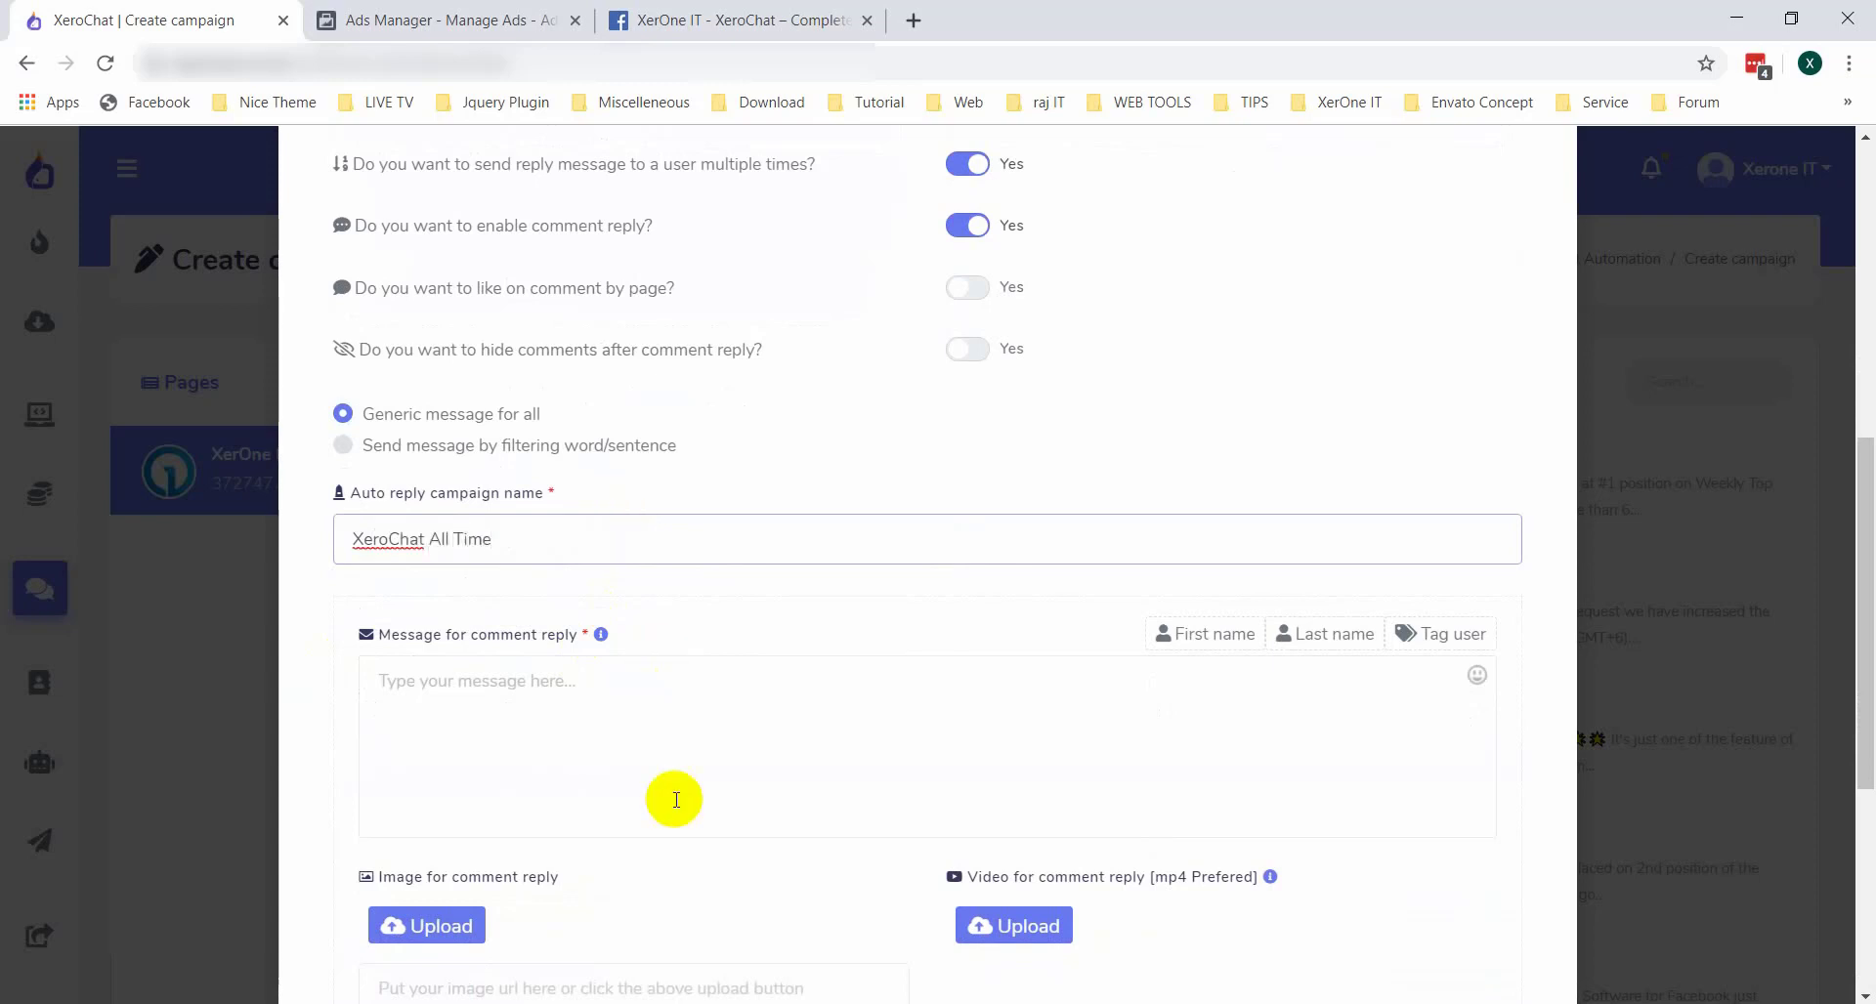
pyautogui.click(699, 743)
pyautogui.write('Hi')
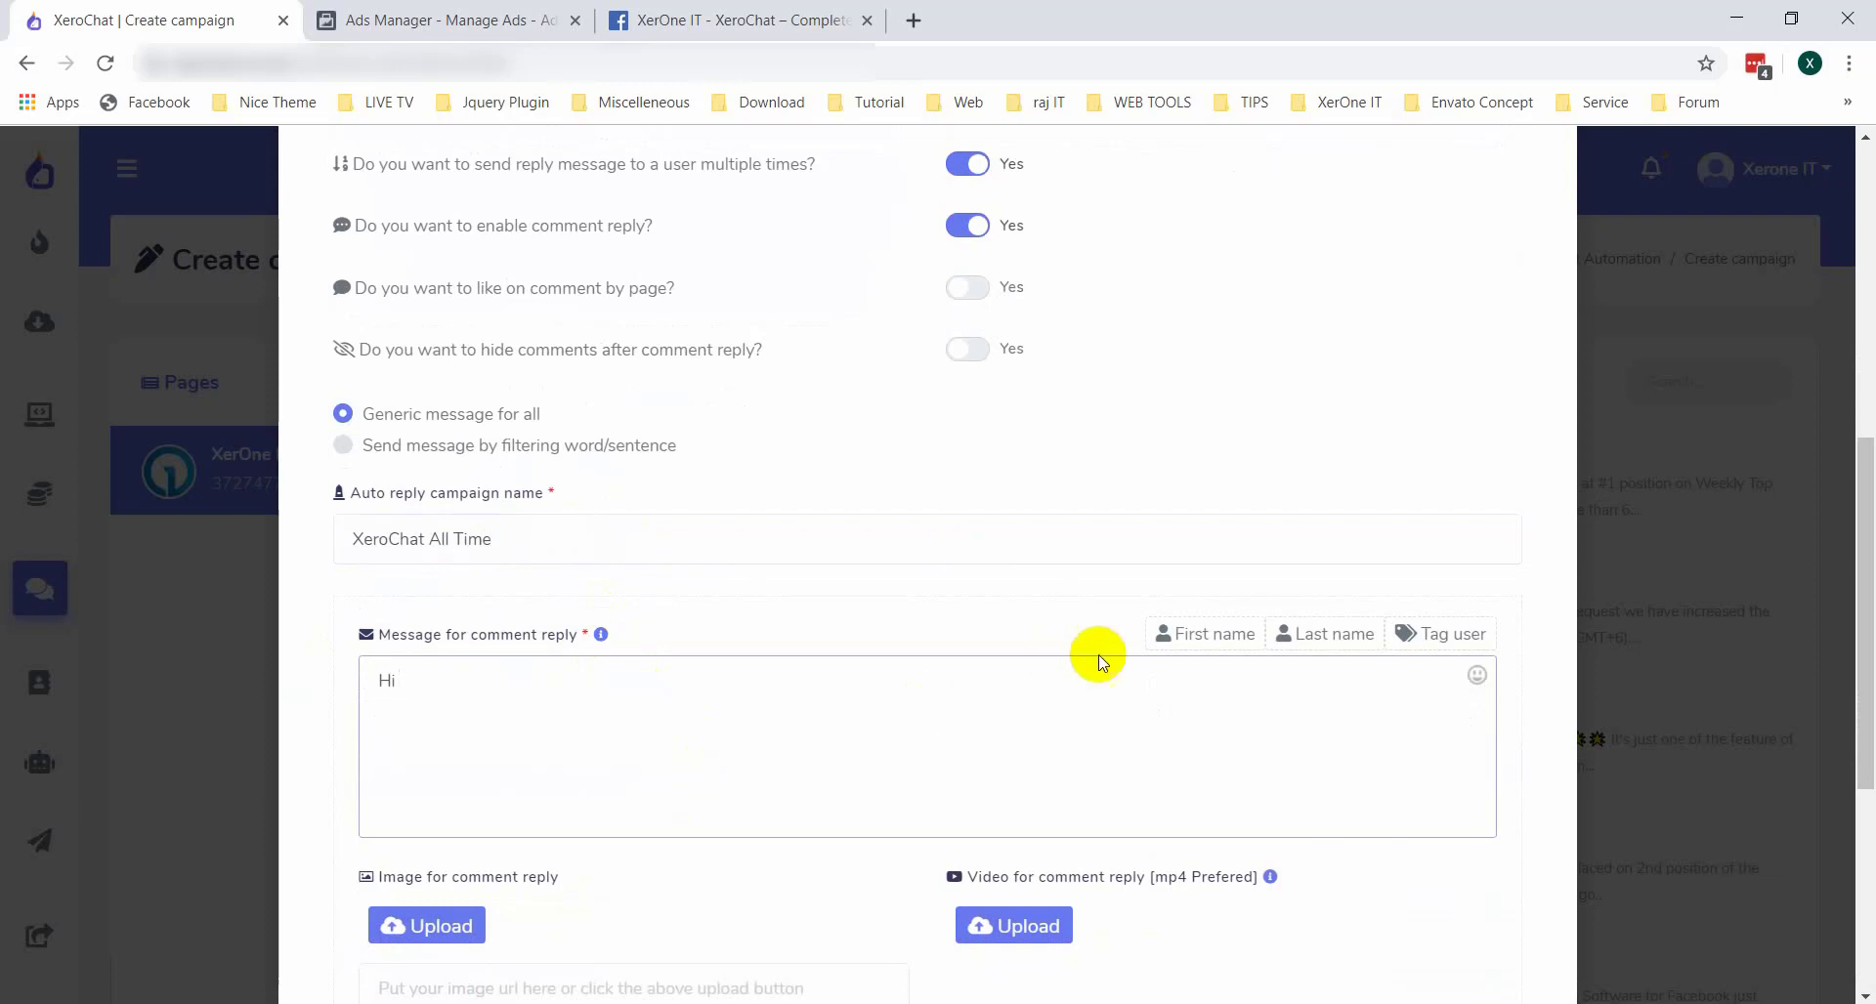
pyautogui.click(1155, 641)
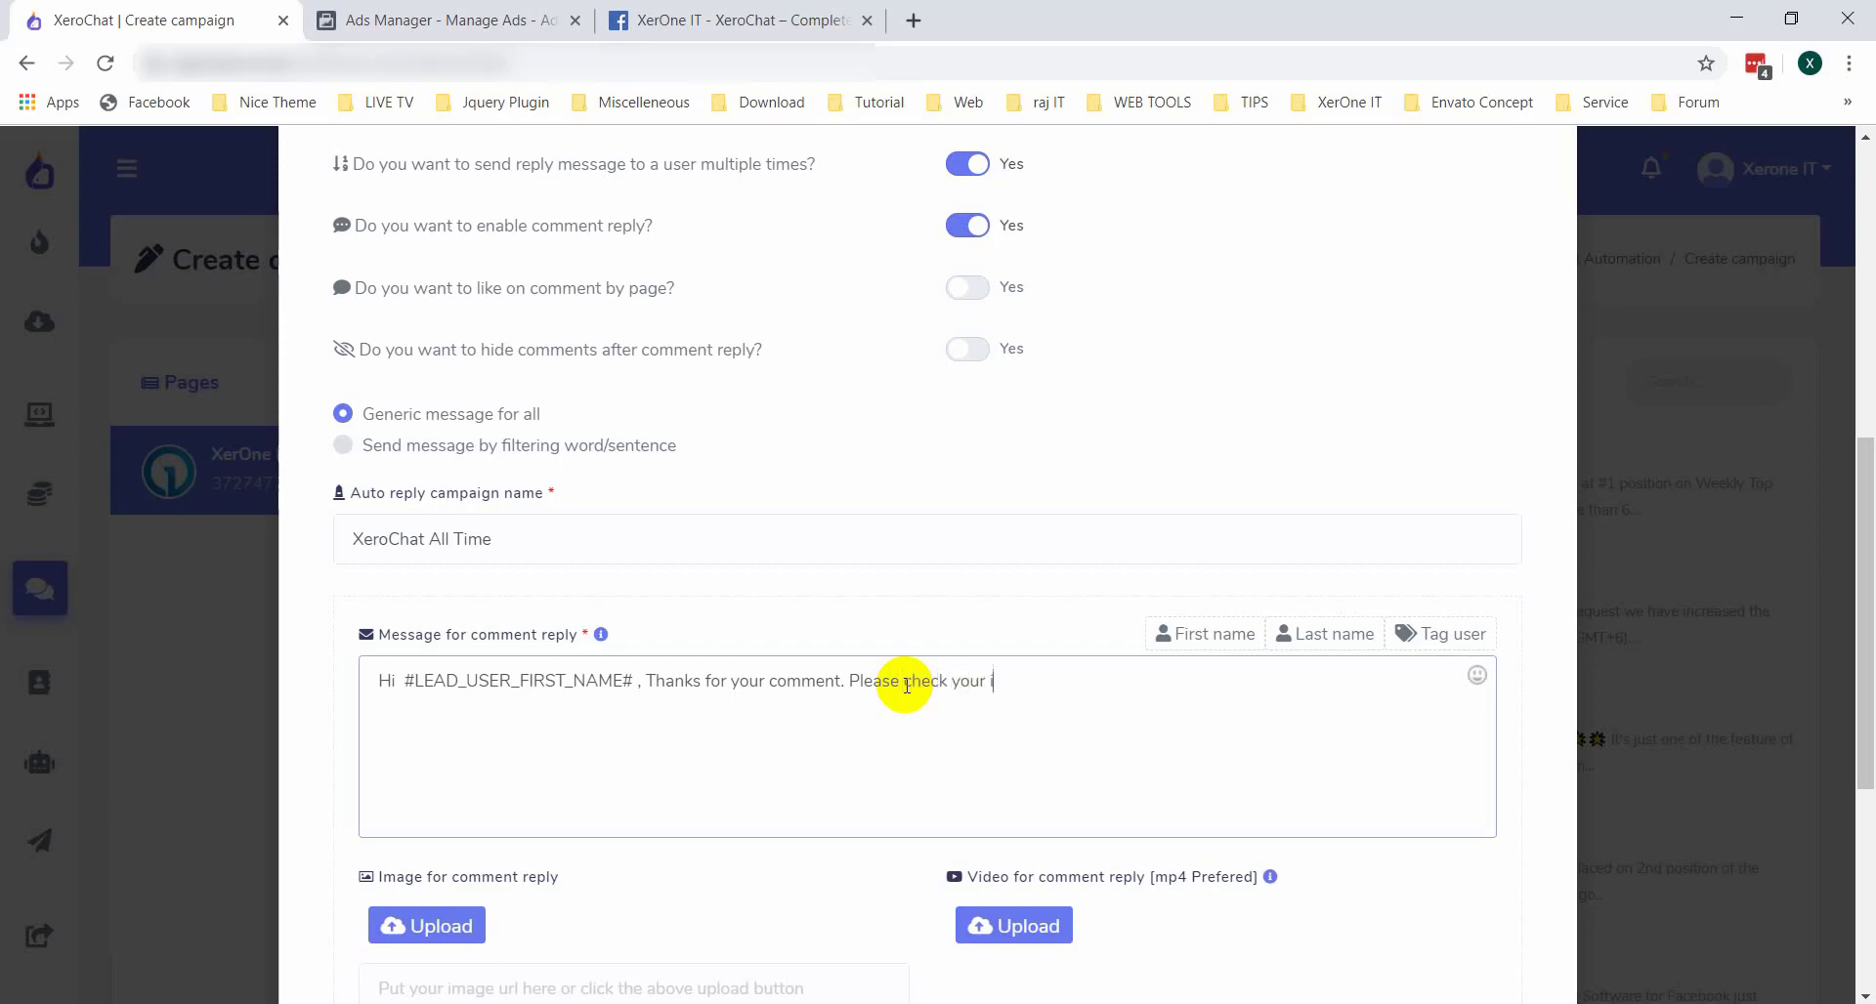
pyautogui.write('inbox.')
# Write a 'Hello' private reply with the commenter's first name, submit the campaign, and dismiss the success message
pyautogui.scroll(-2, 907, 686)
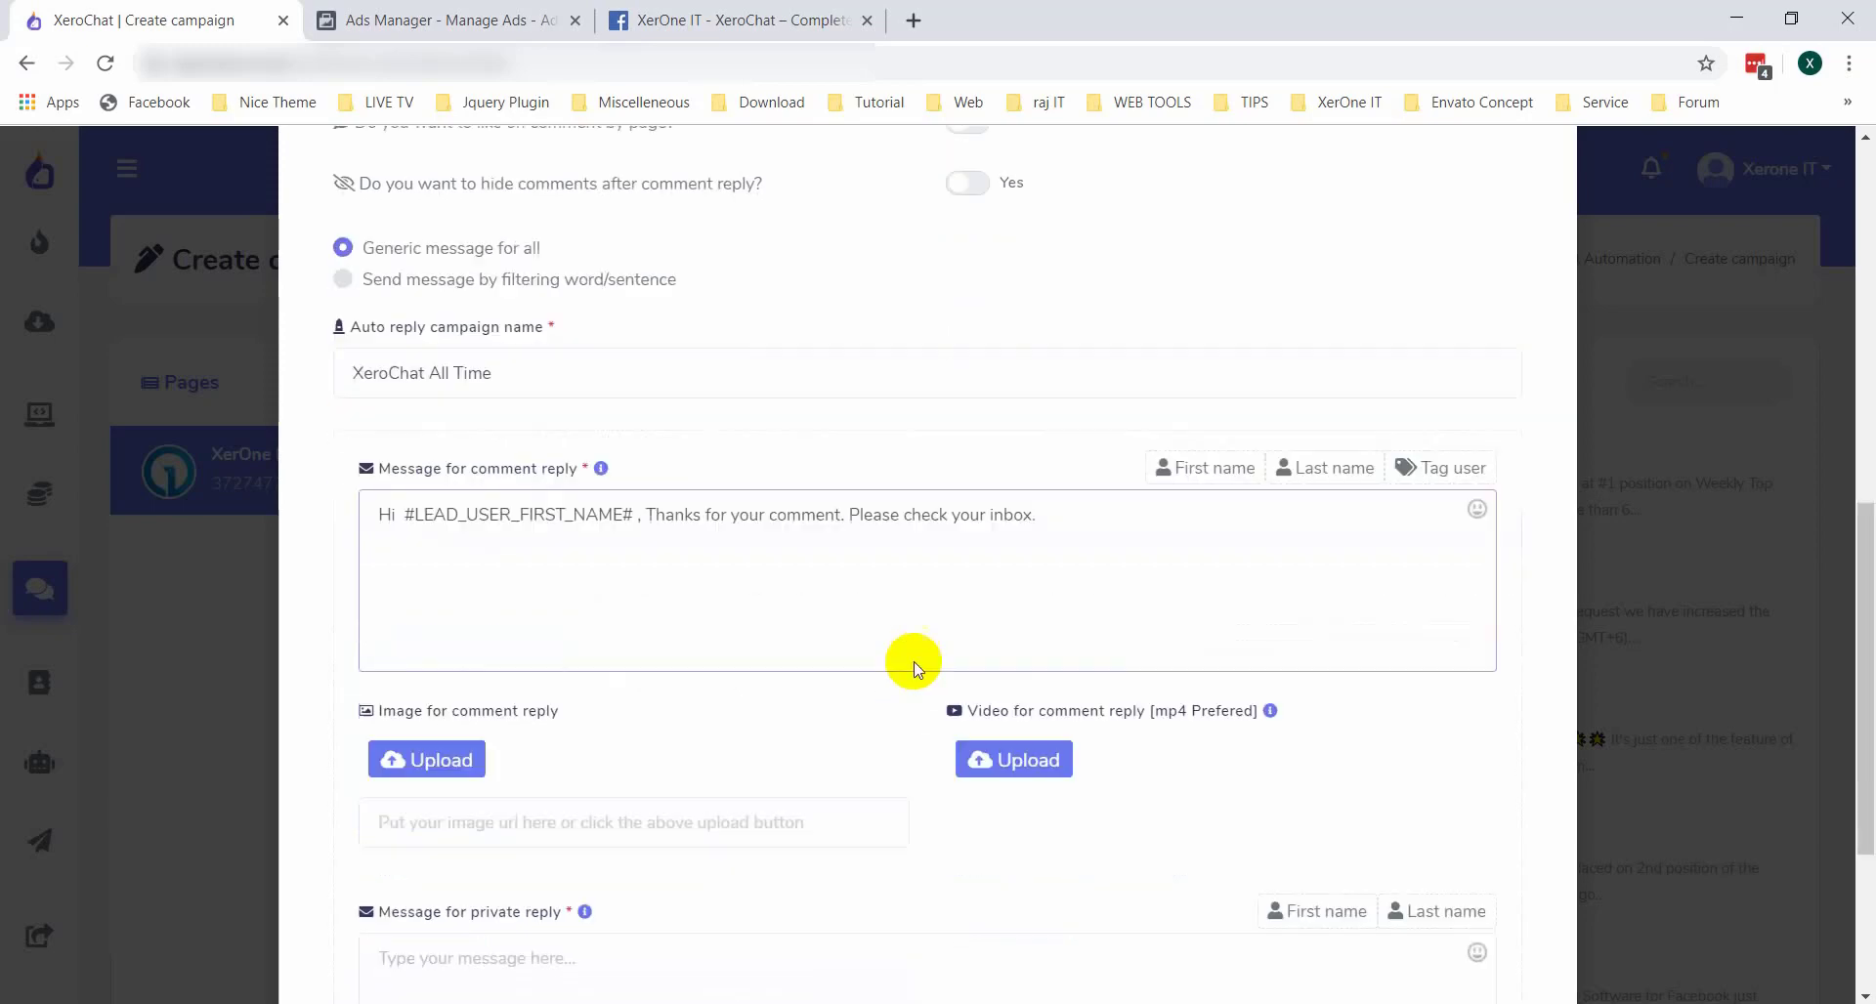
pyautogui.scroll(-3, 919, 659)
pyautogui.click(543, 651)
pyautogui.write('Hello')
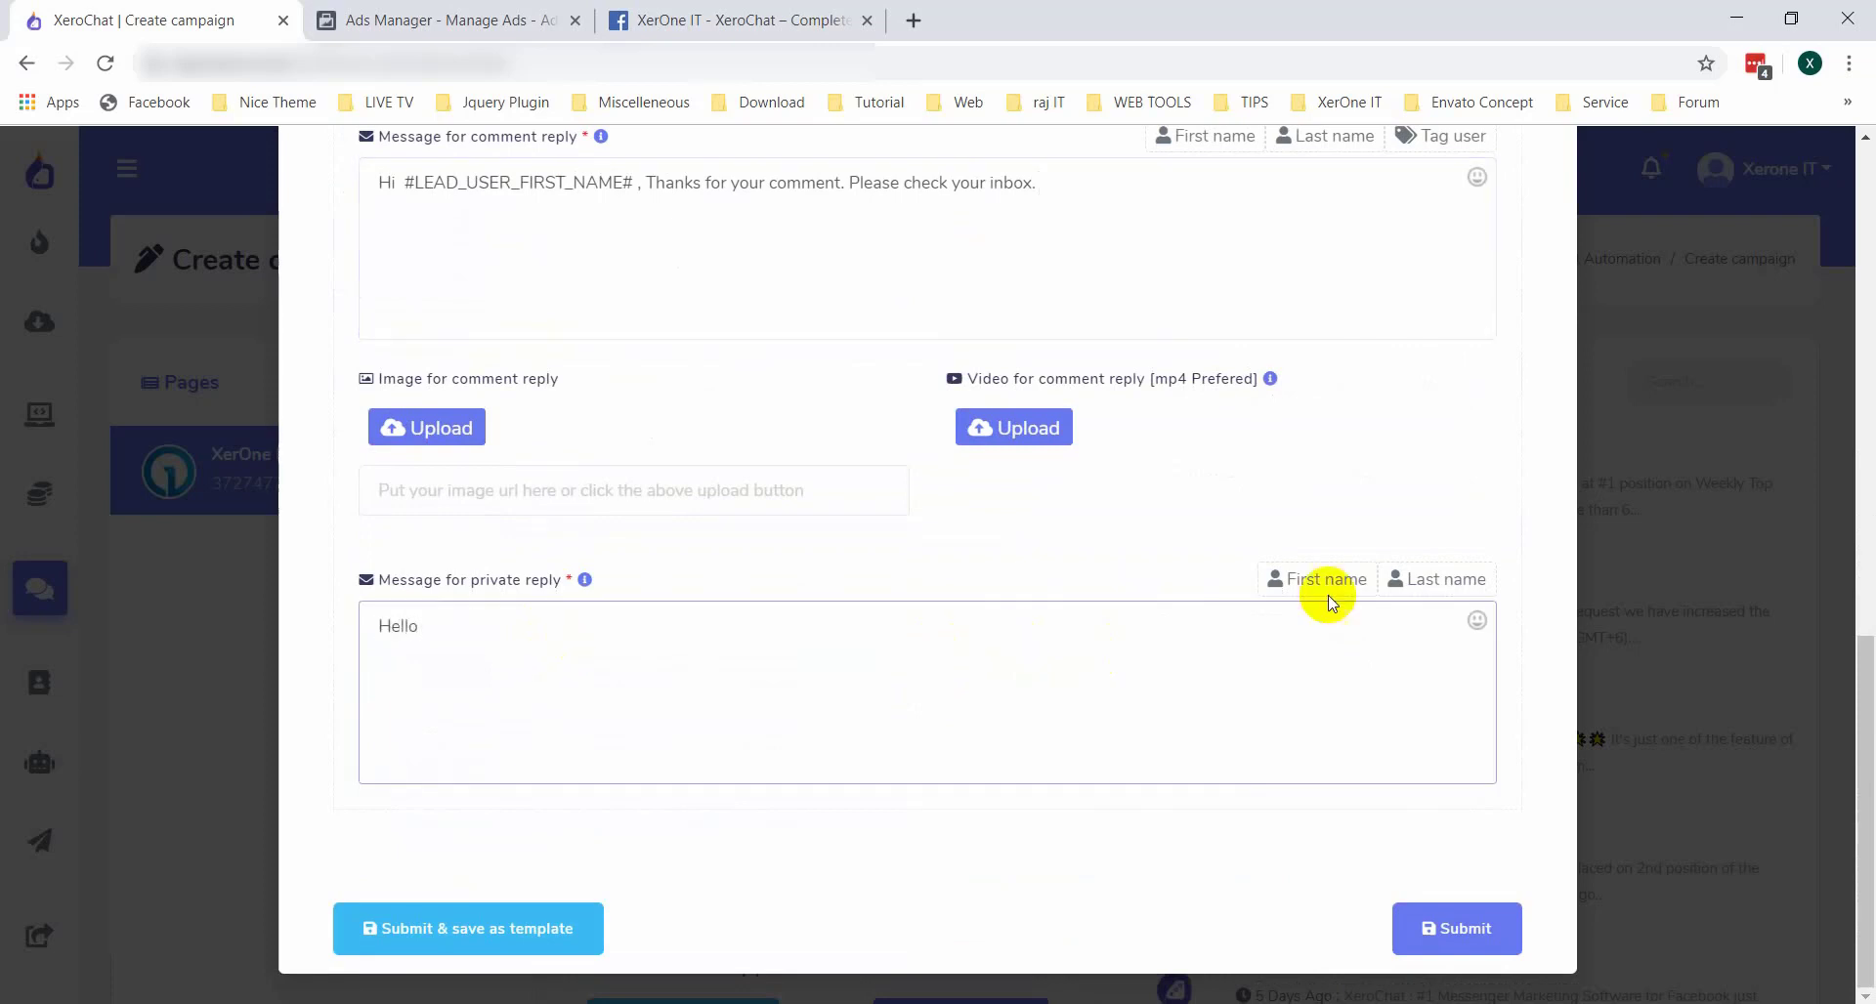
pyautogui.click(1321, 586)
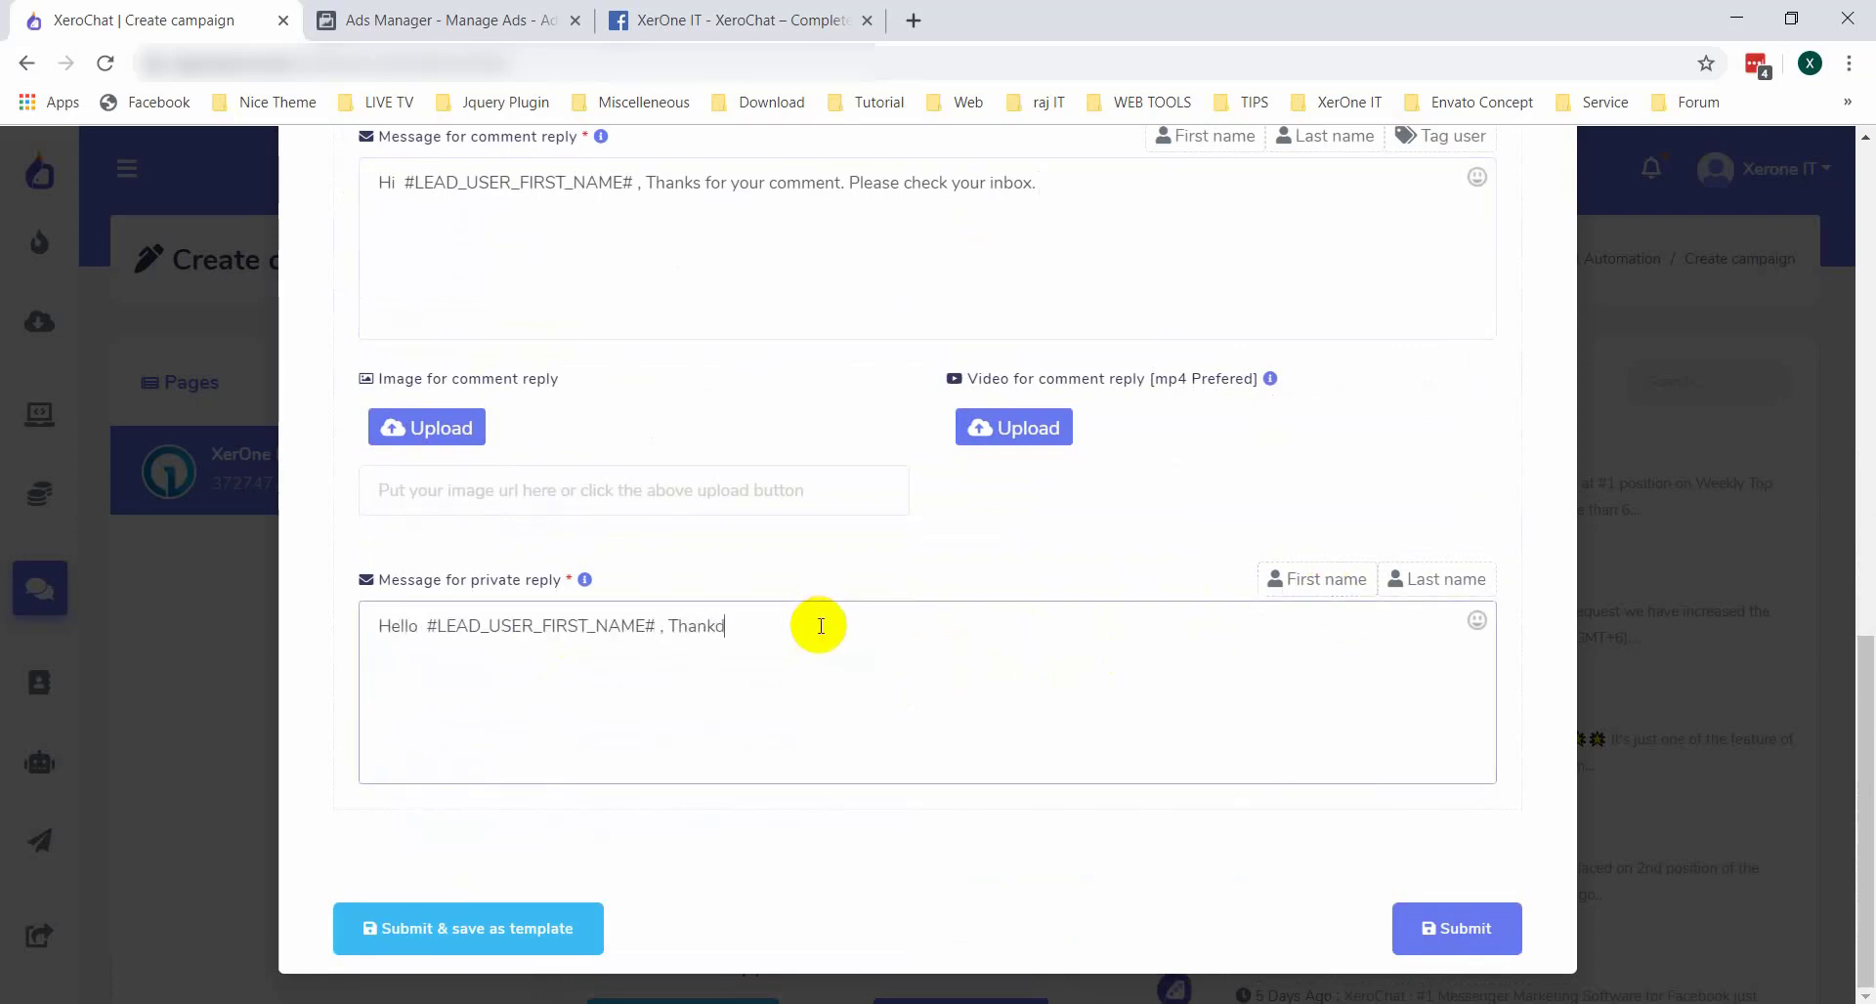
pyautogui.write('ou')
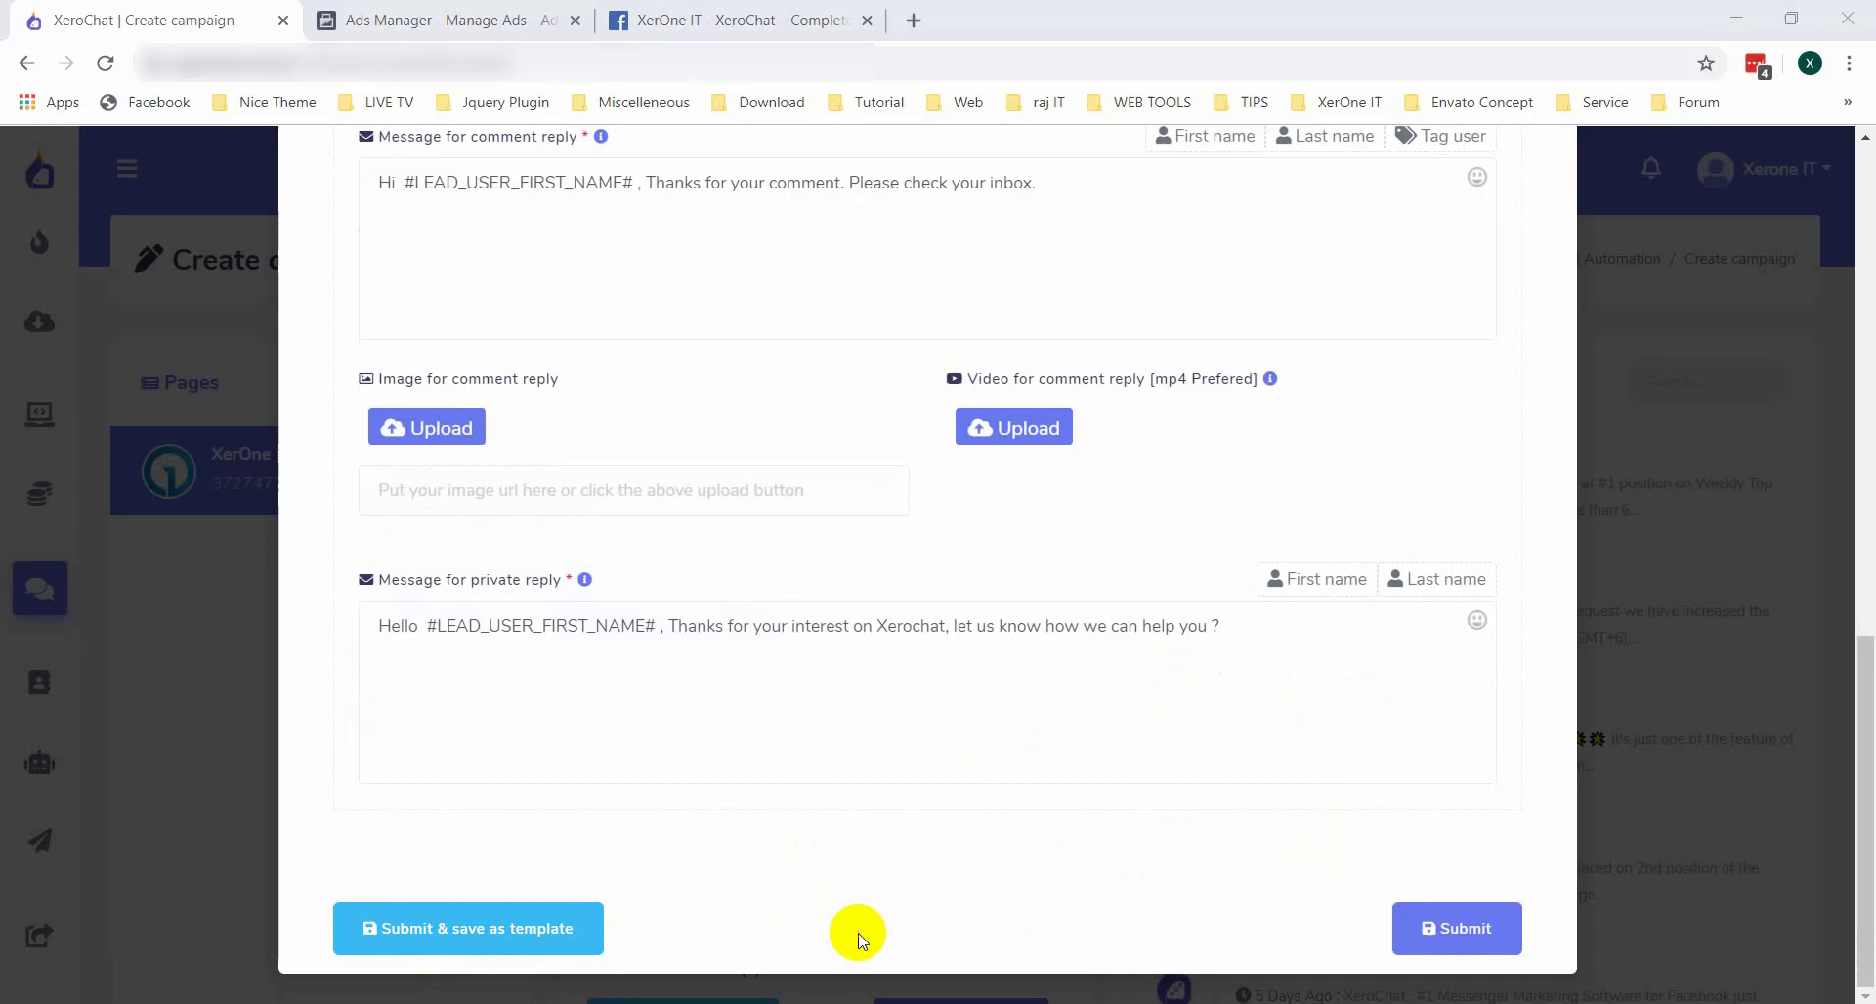
pyautogui.click(1469, 938)
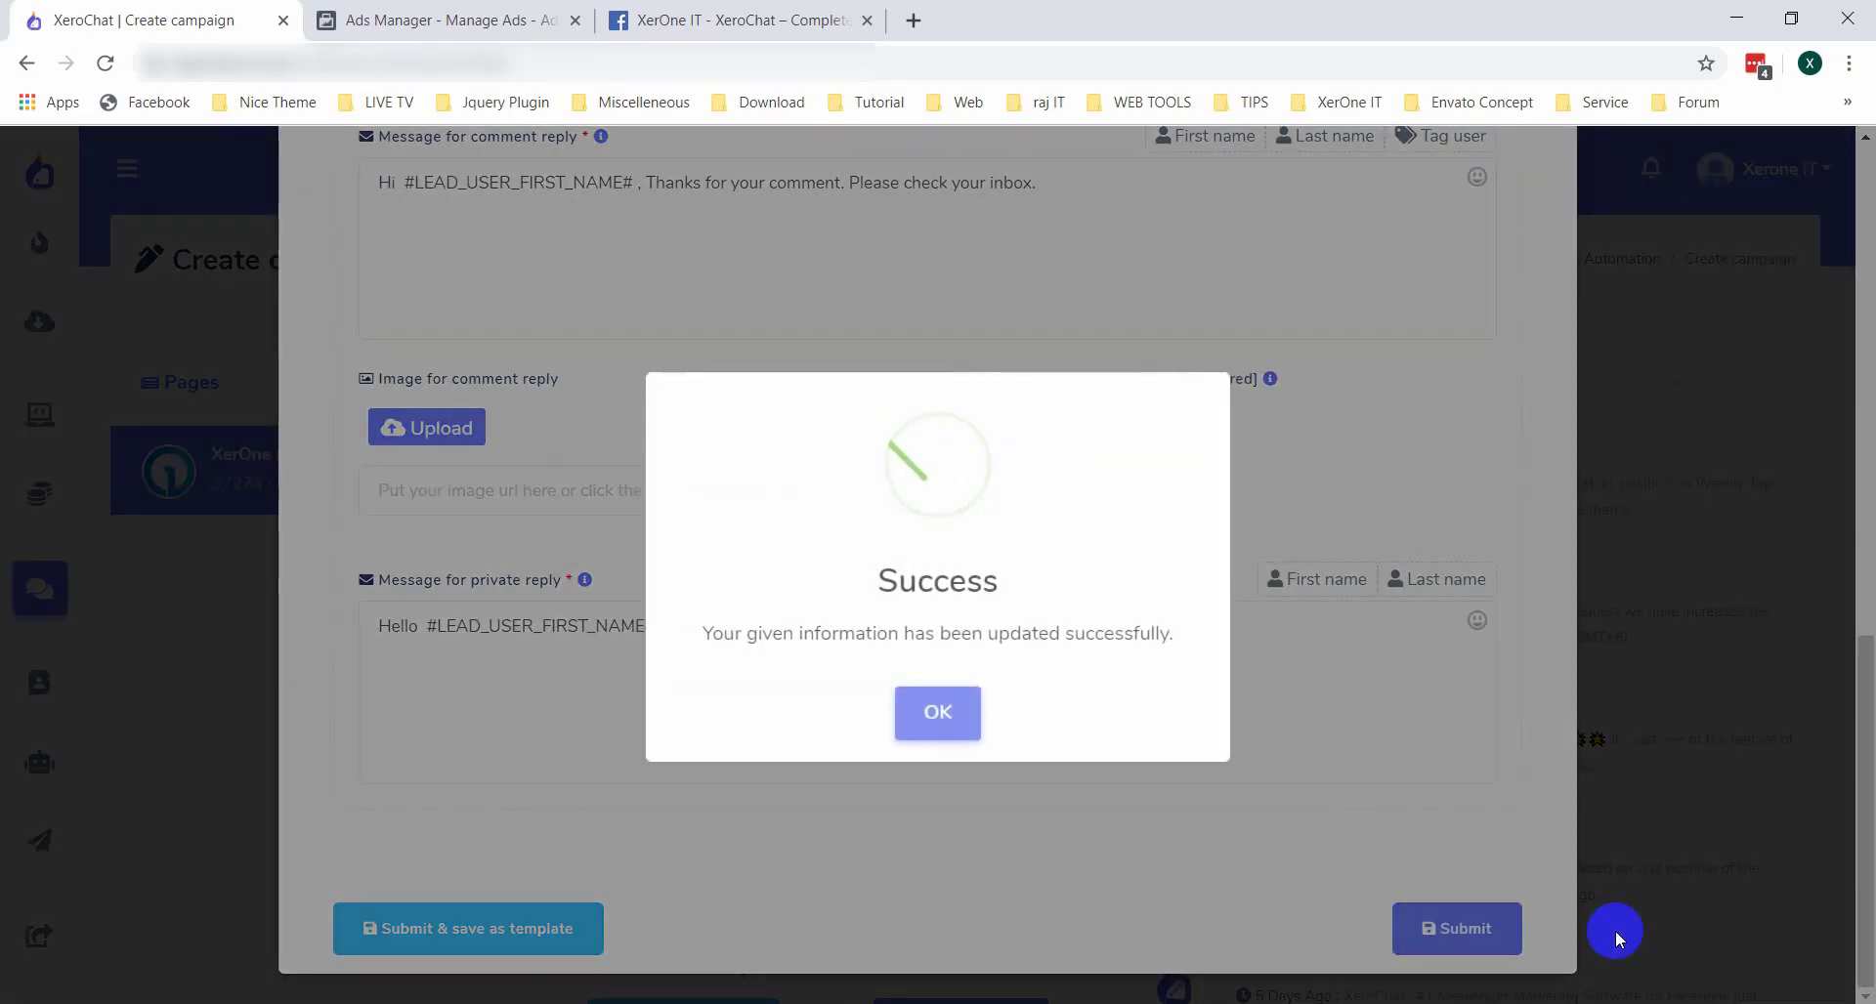
pyautogui.click(885, 733)
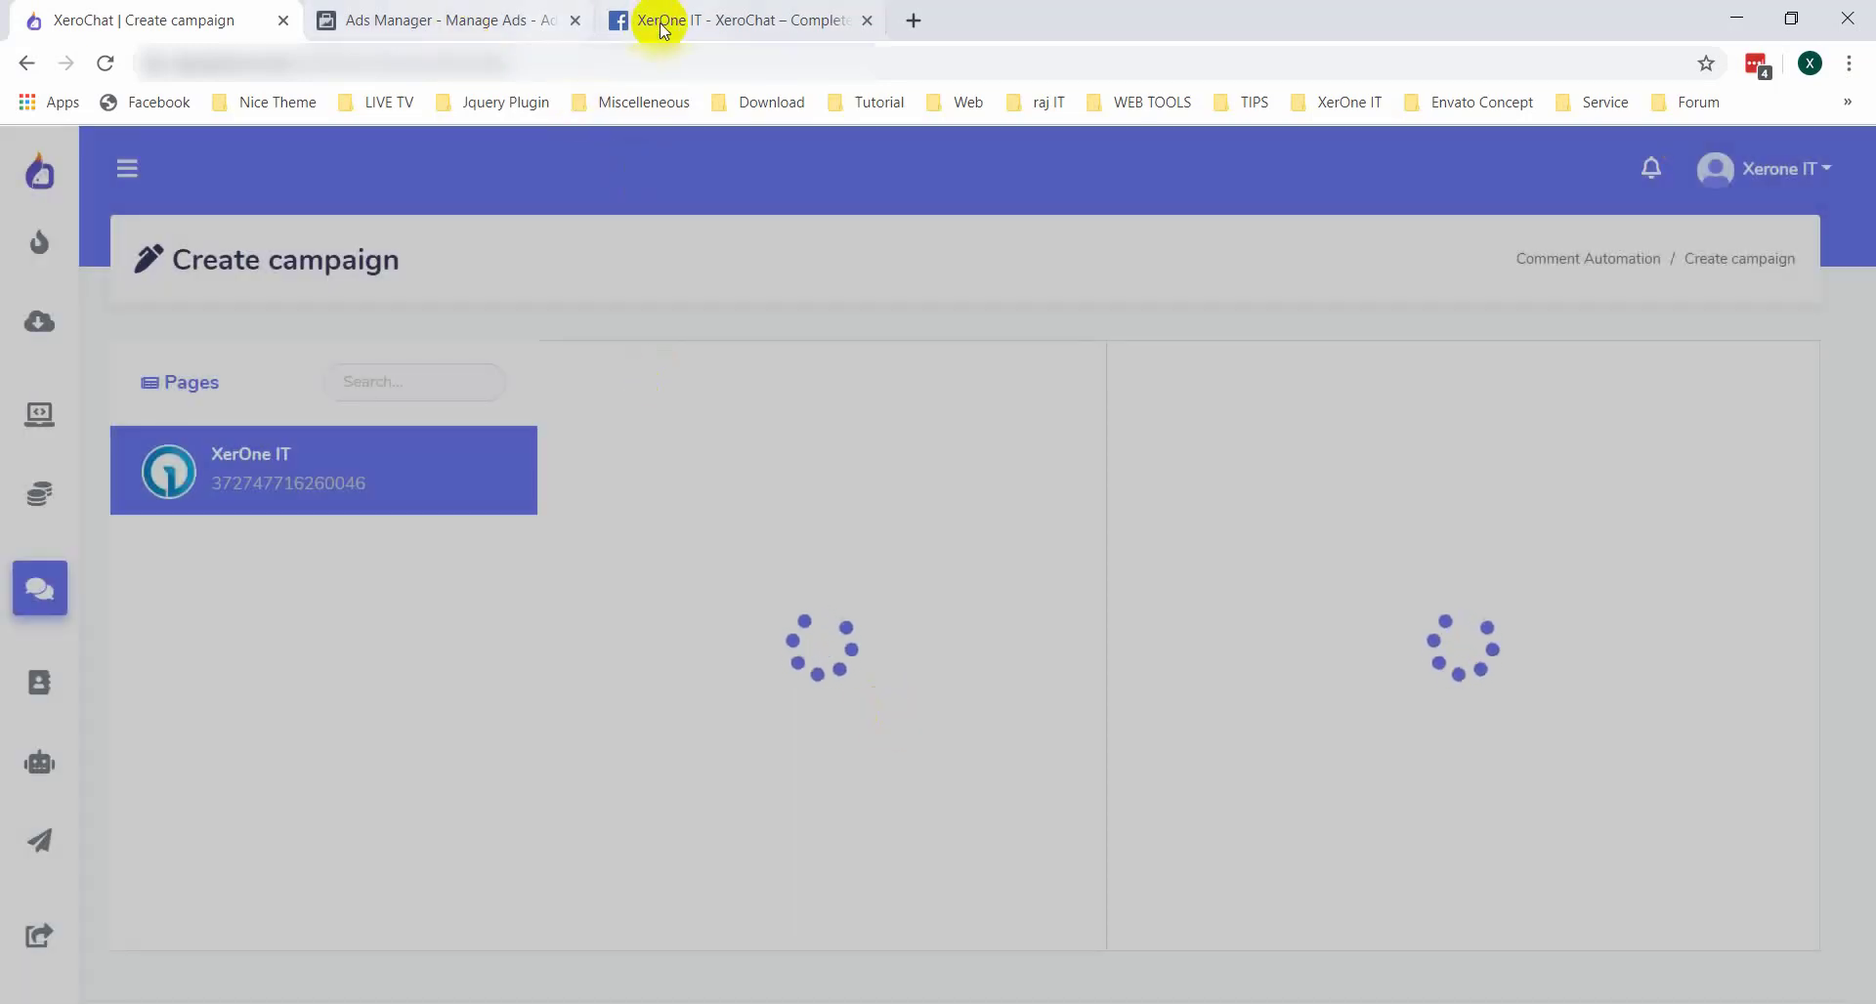
# Post a 'Hello' comment on the XerOne IT ad post as the personal profile
pyautogui.click(661, 29)
pyautogui.scroll(-3, 1005, 770)
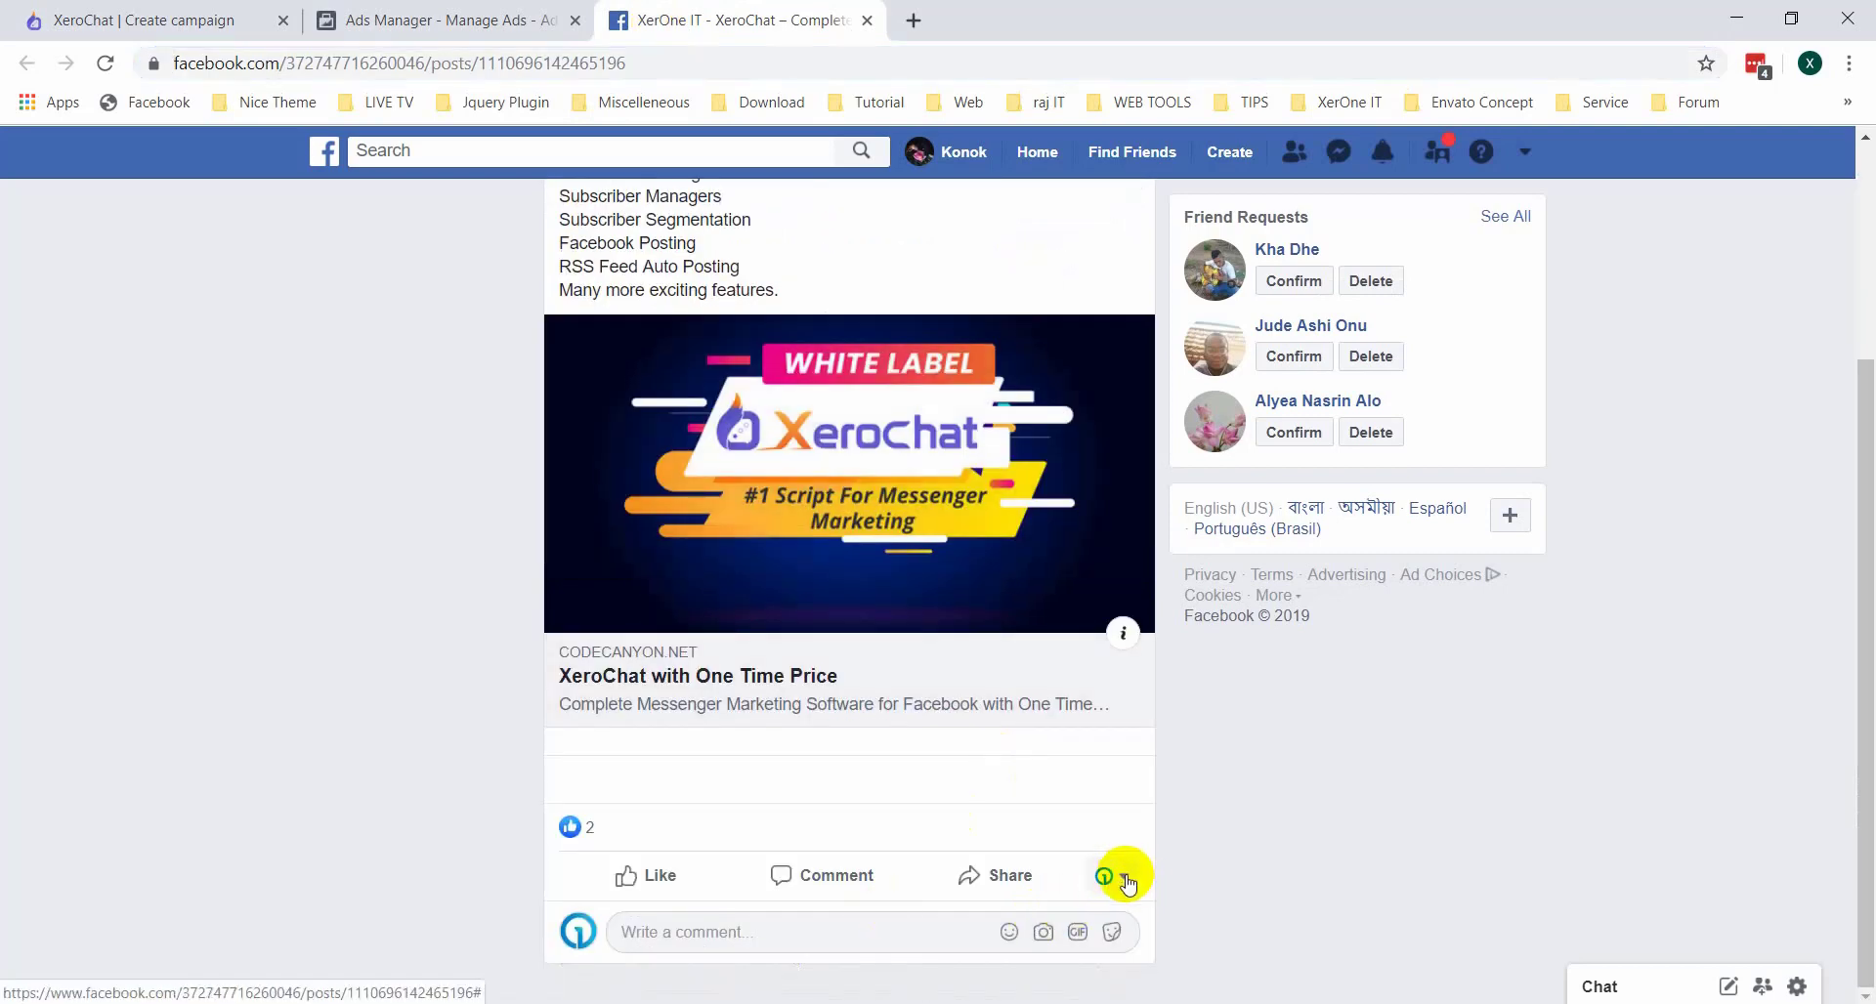
pyautogui.click(1128, 878)
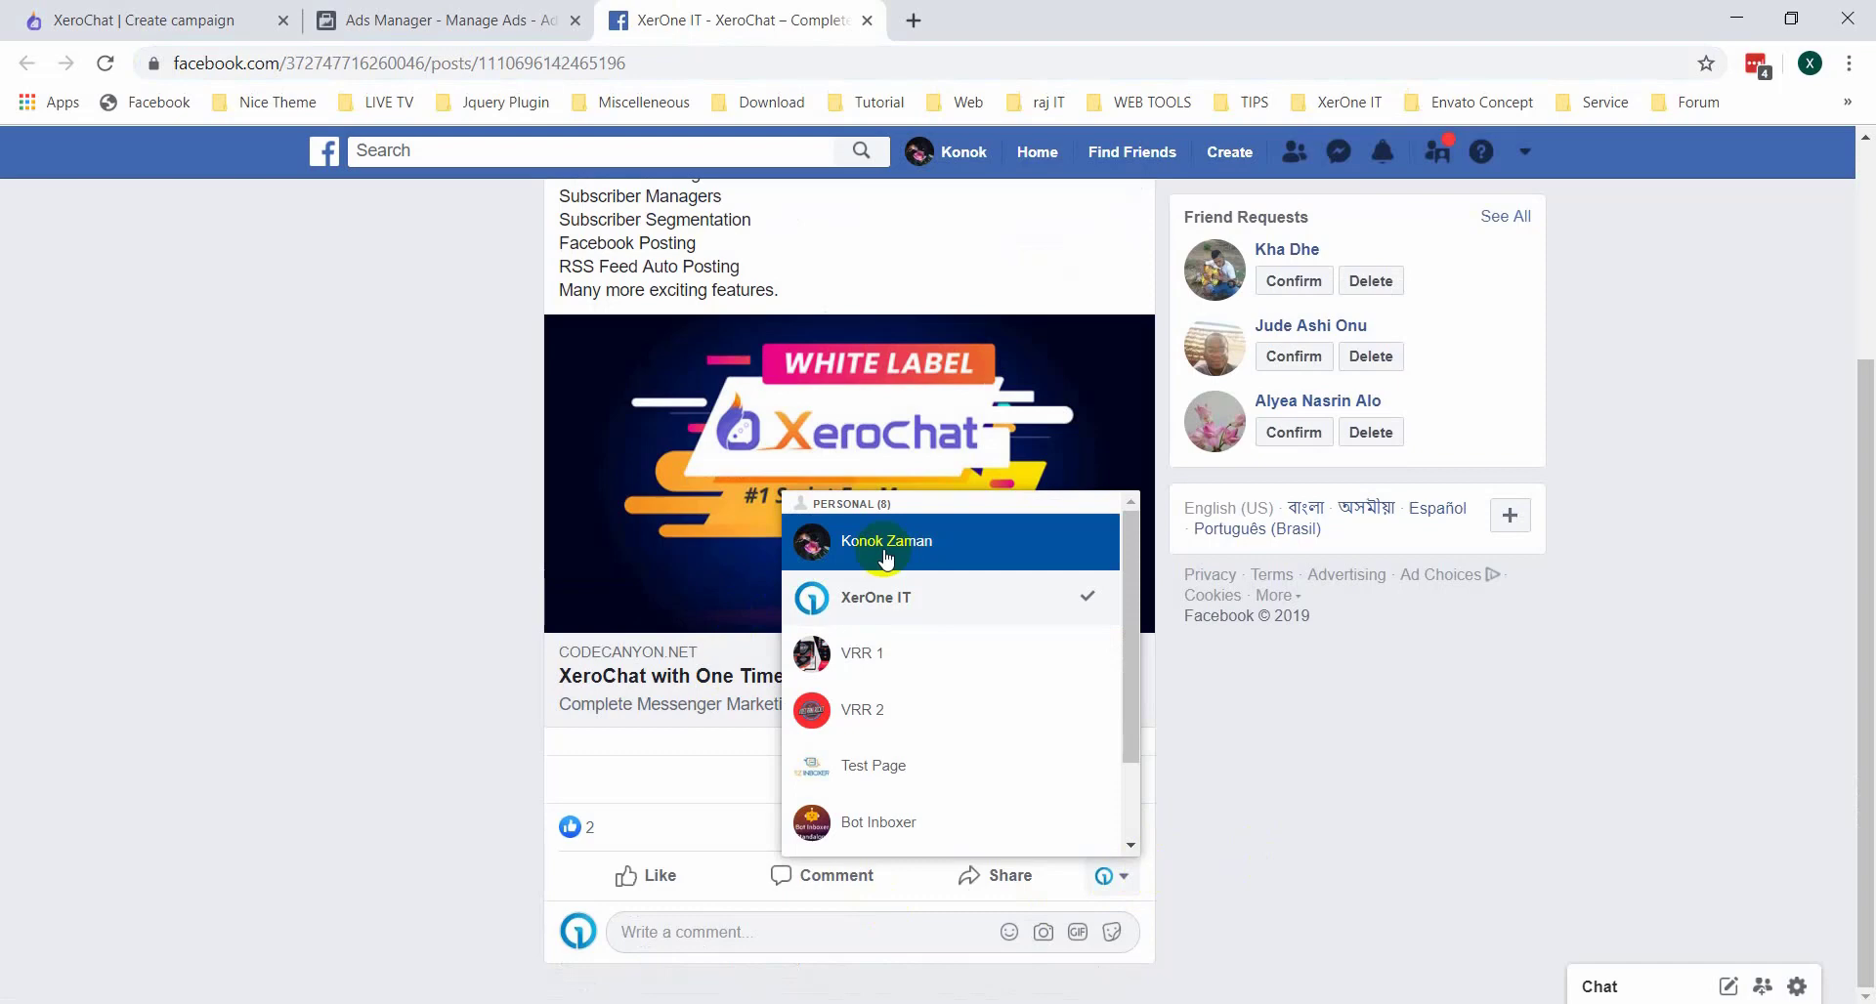
pyautogui.click(984, 549)
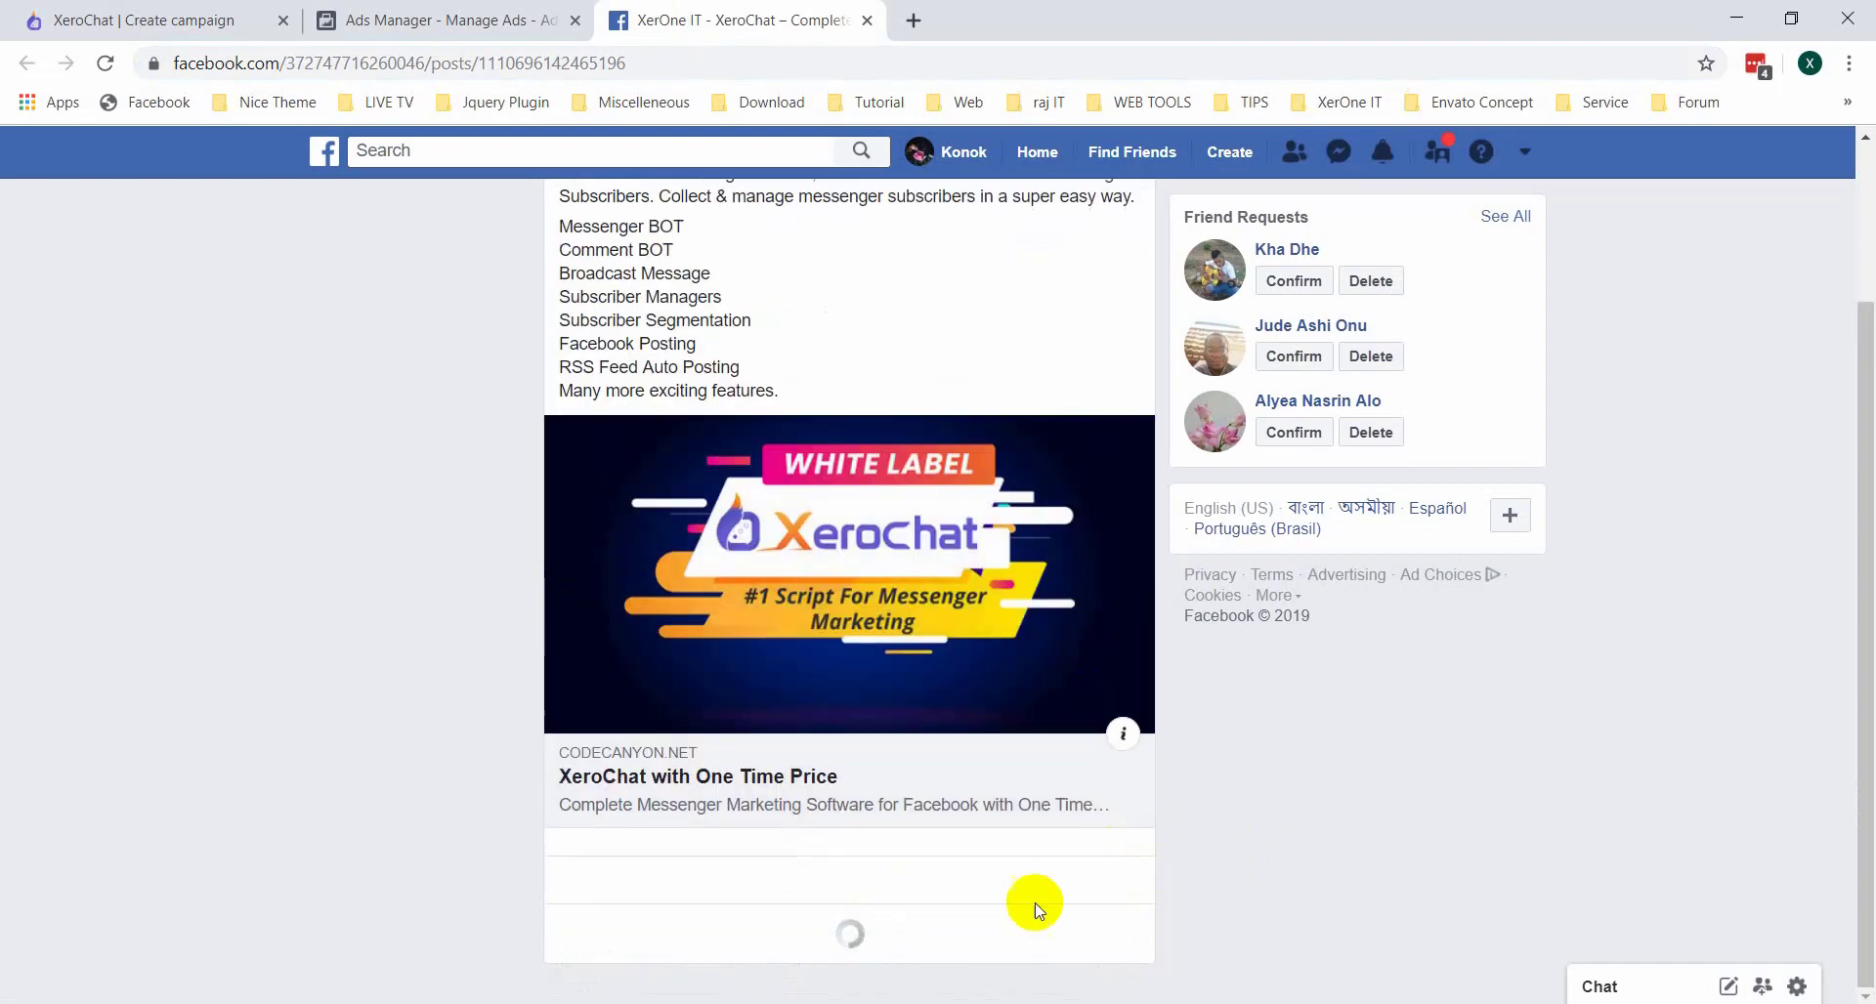
pyautogui.click(776, 923)
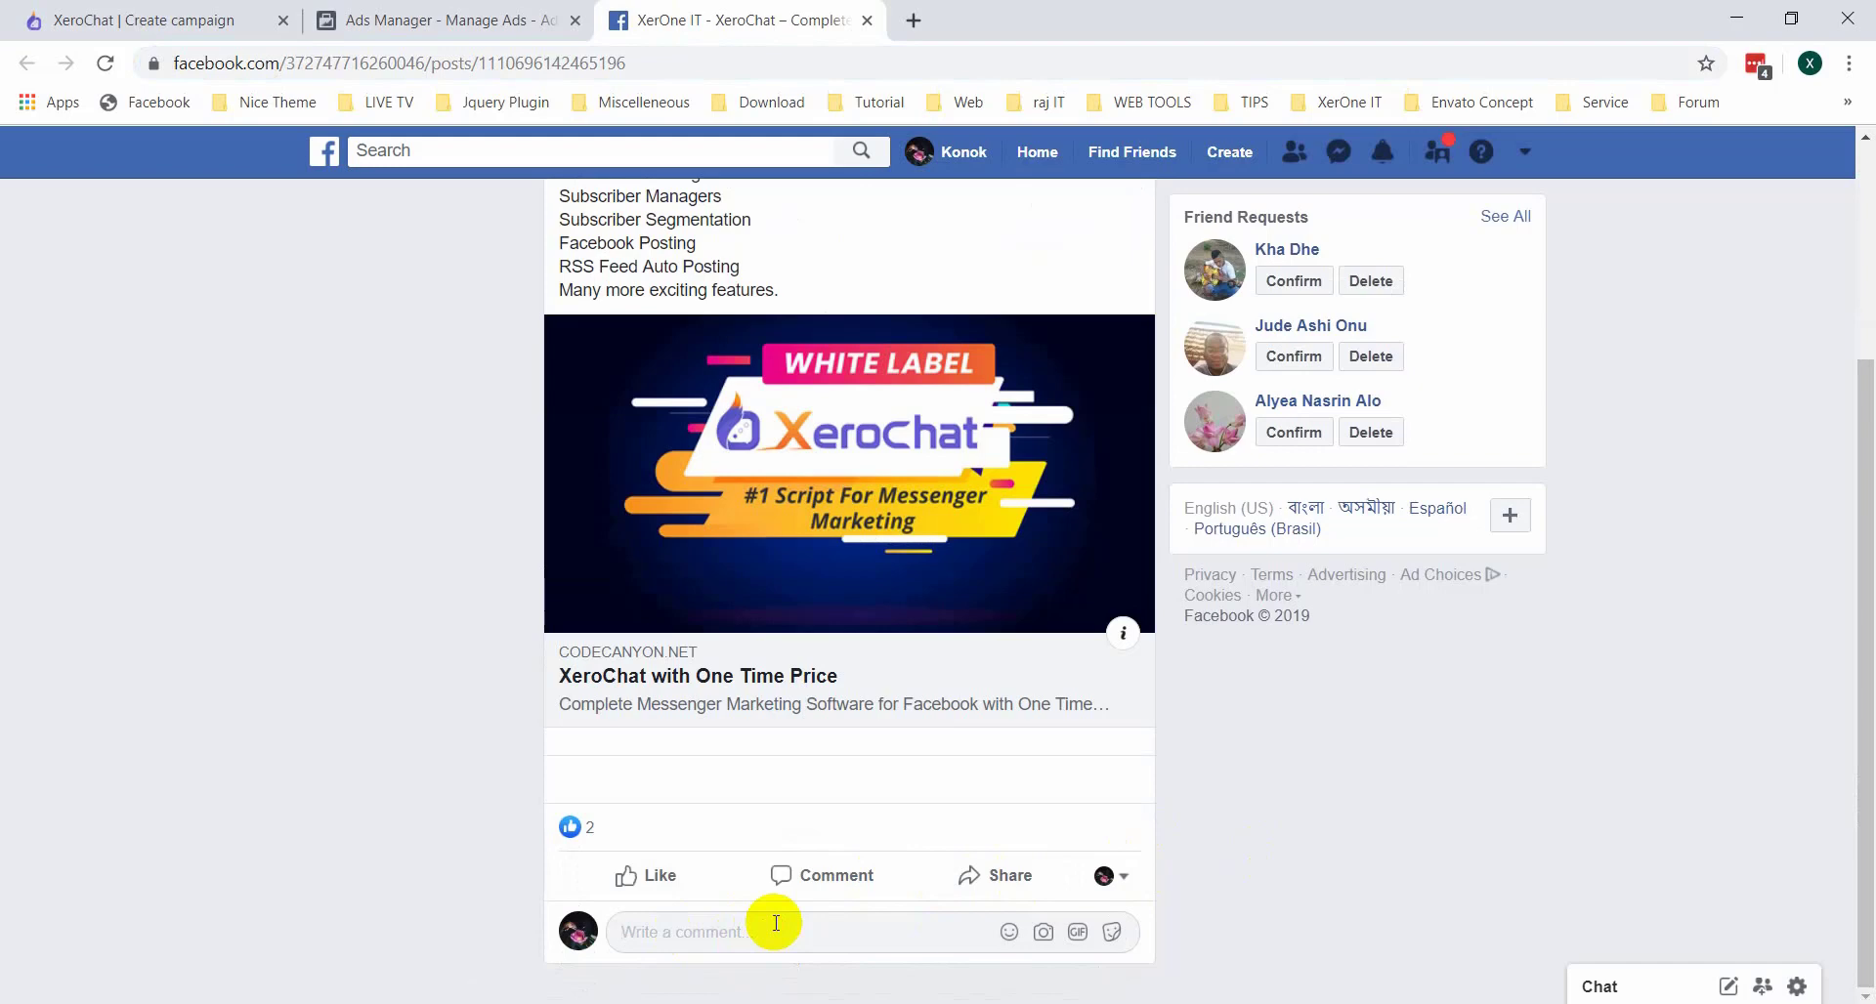
pyautogui.write('Hello')
pyautogui.press('Return')
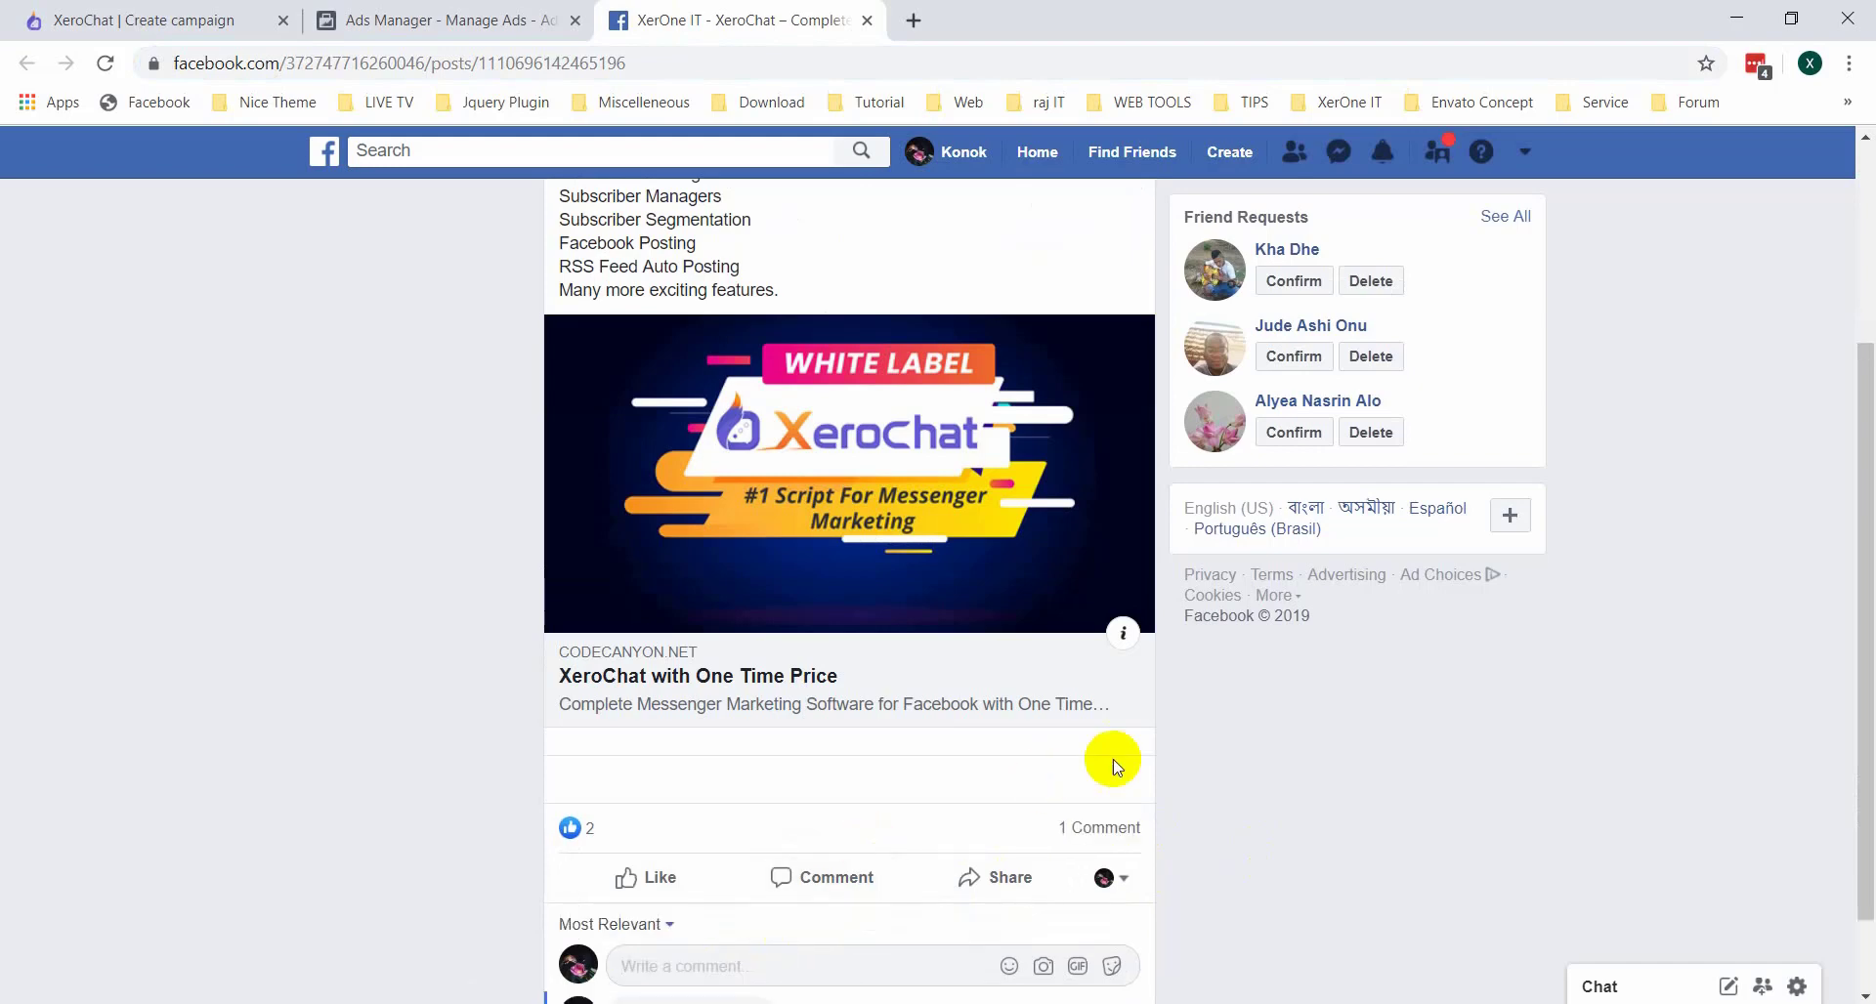
# Check the page's automatic comment reply and private message, then close the popups
pyautogui.scroll(-1, 1124, 762)
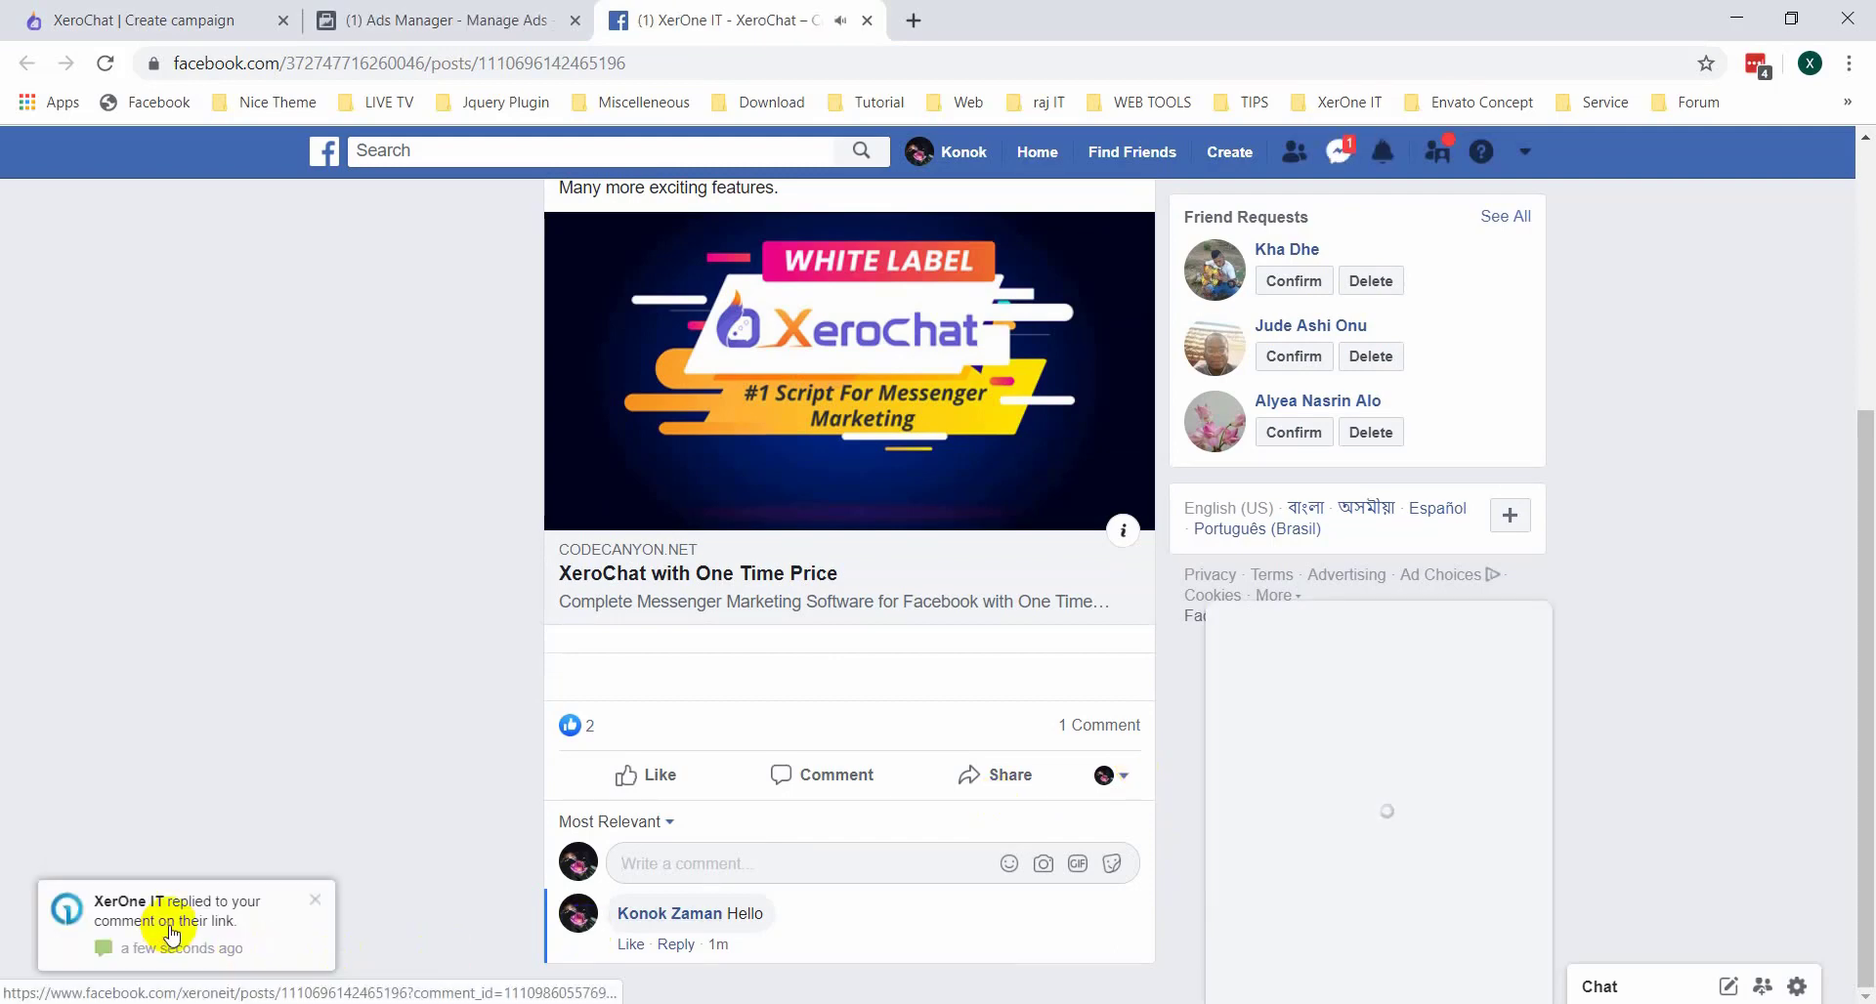
pyautogui.click(234, 908)
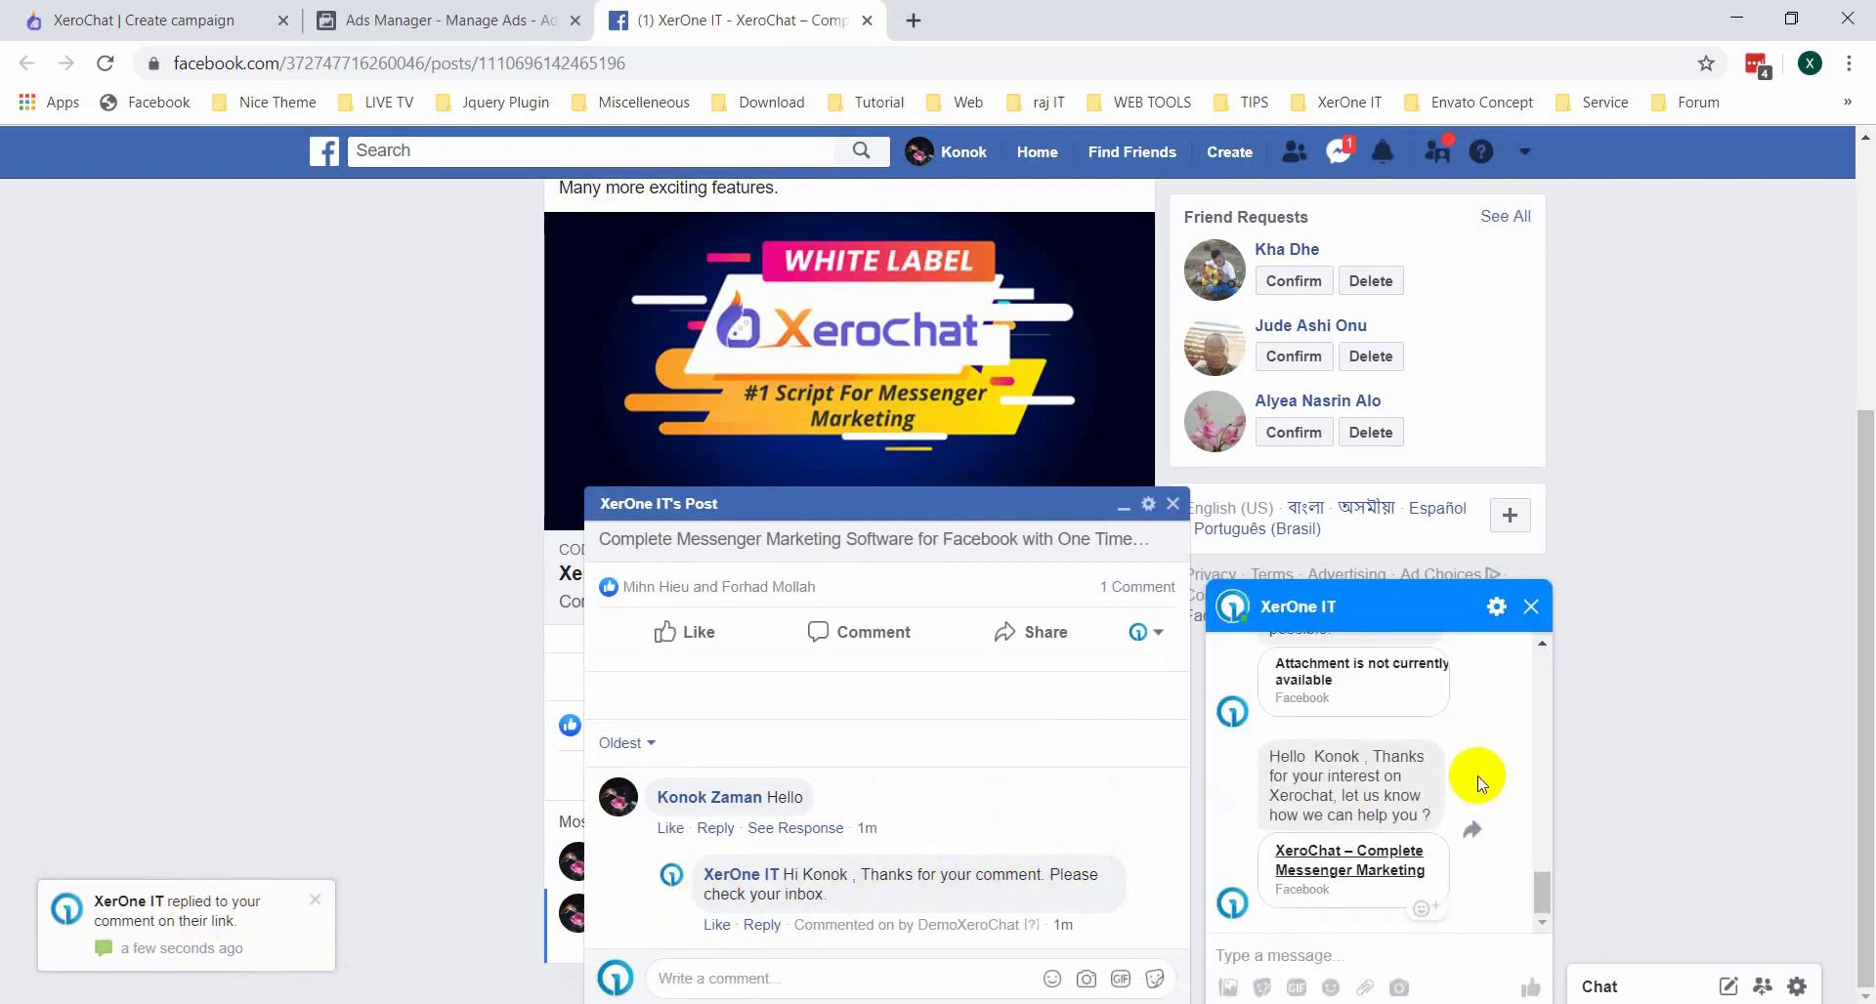
pyautogui.moveTo(1350, 783)
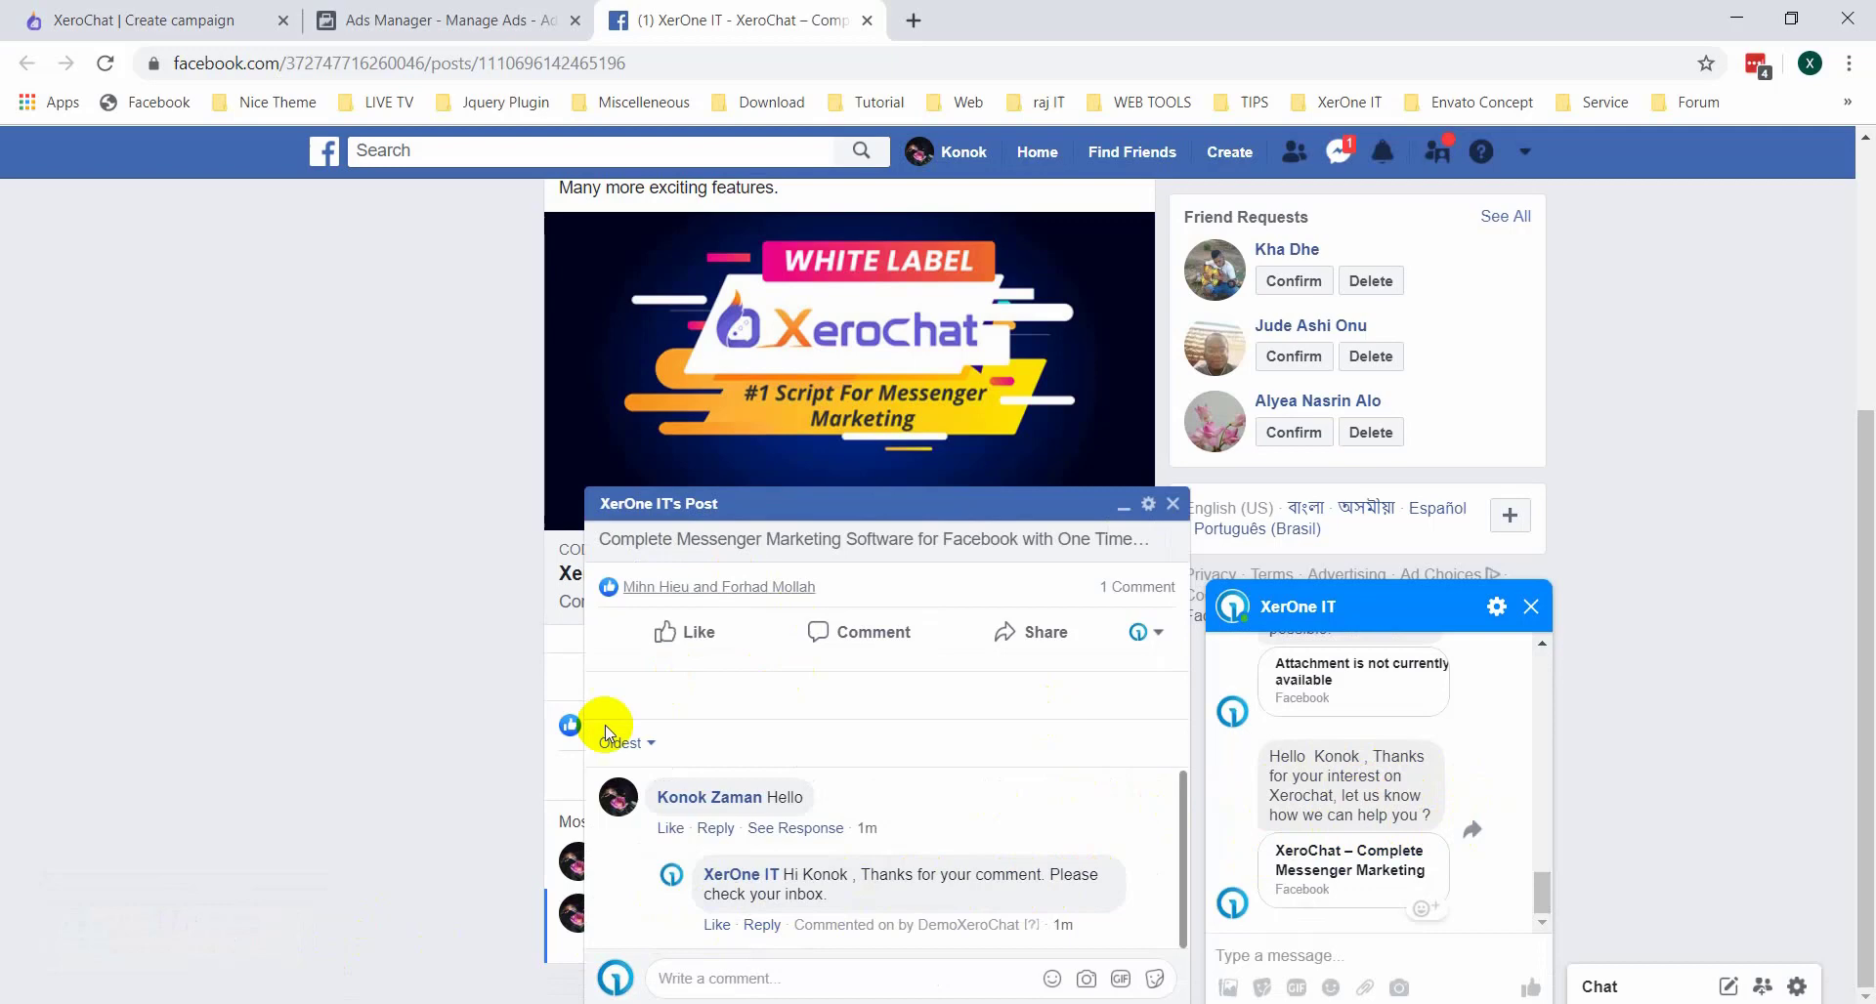
pyautogui.click(1175, 503)
pyautogui.click(1530, 606)
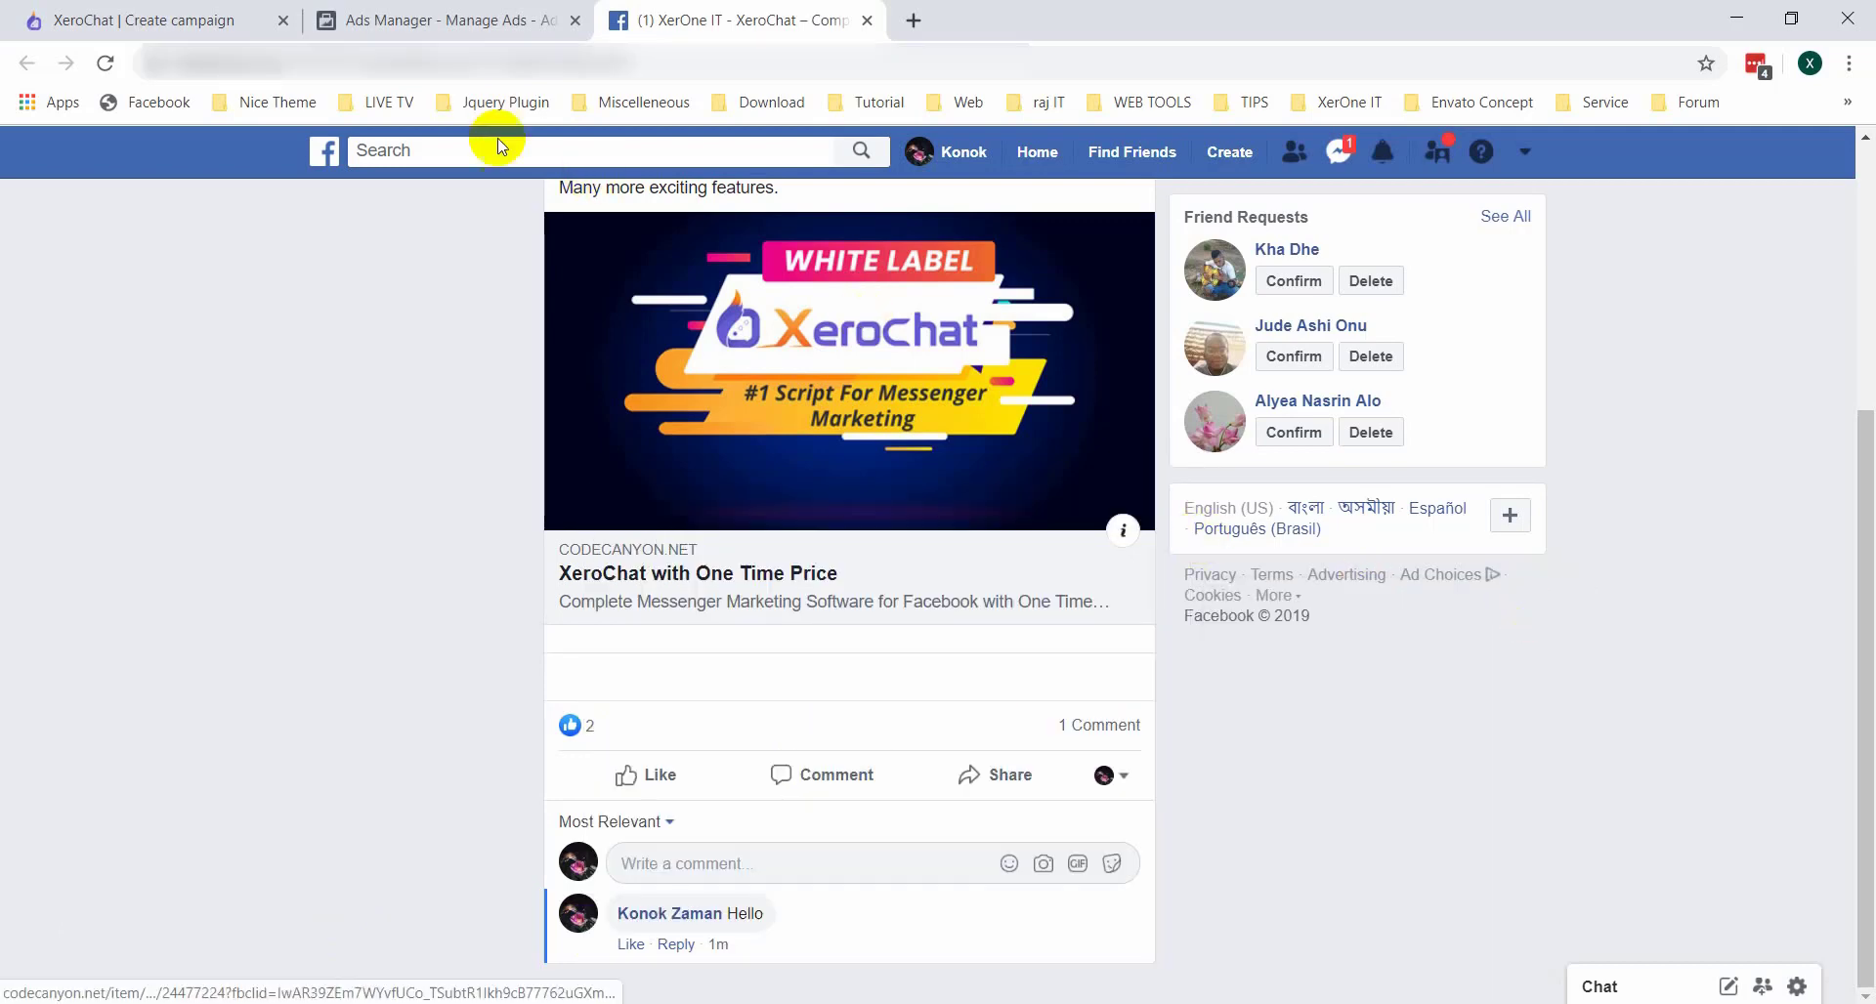
# Visit the XerOne IT Facebook page from the ad post's page link
pyautogui.click(194, 30)
pyautogui.scroll(-1, 892, 636)
pyautogui.scroll(-2, 922, 670)
pyautogui.scroll(3, 922, 670)
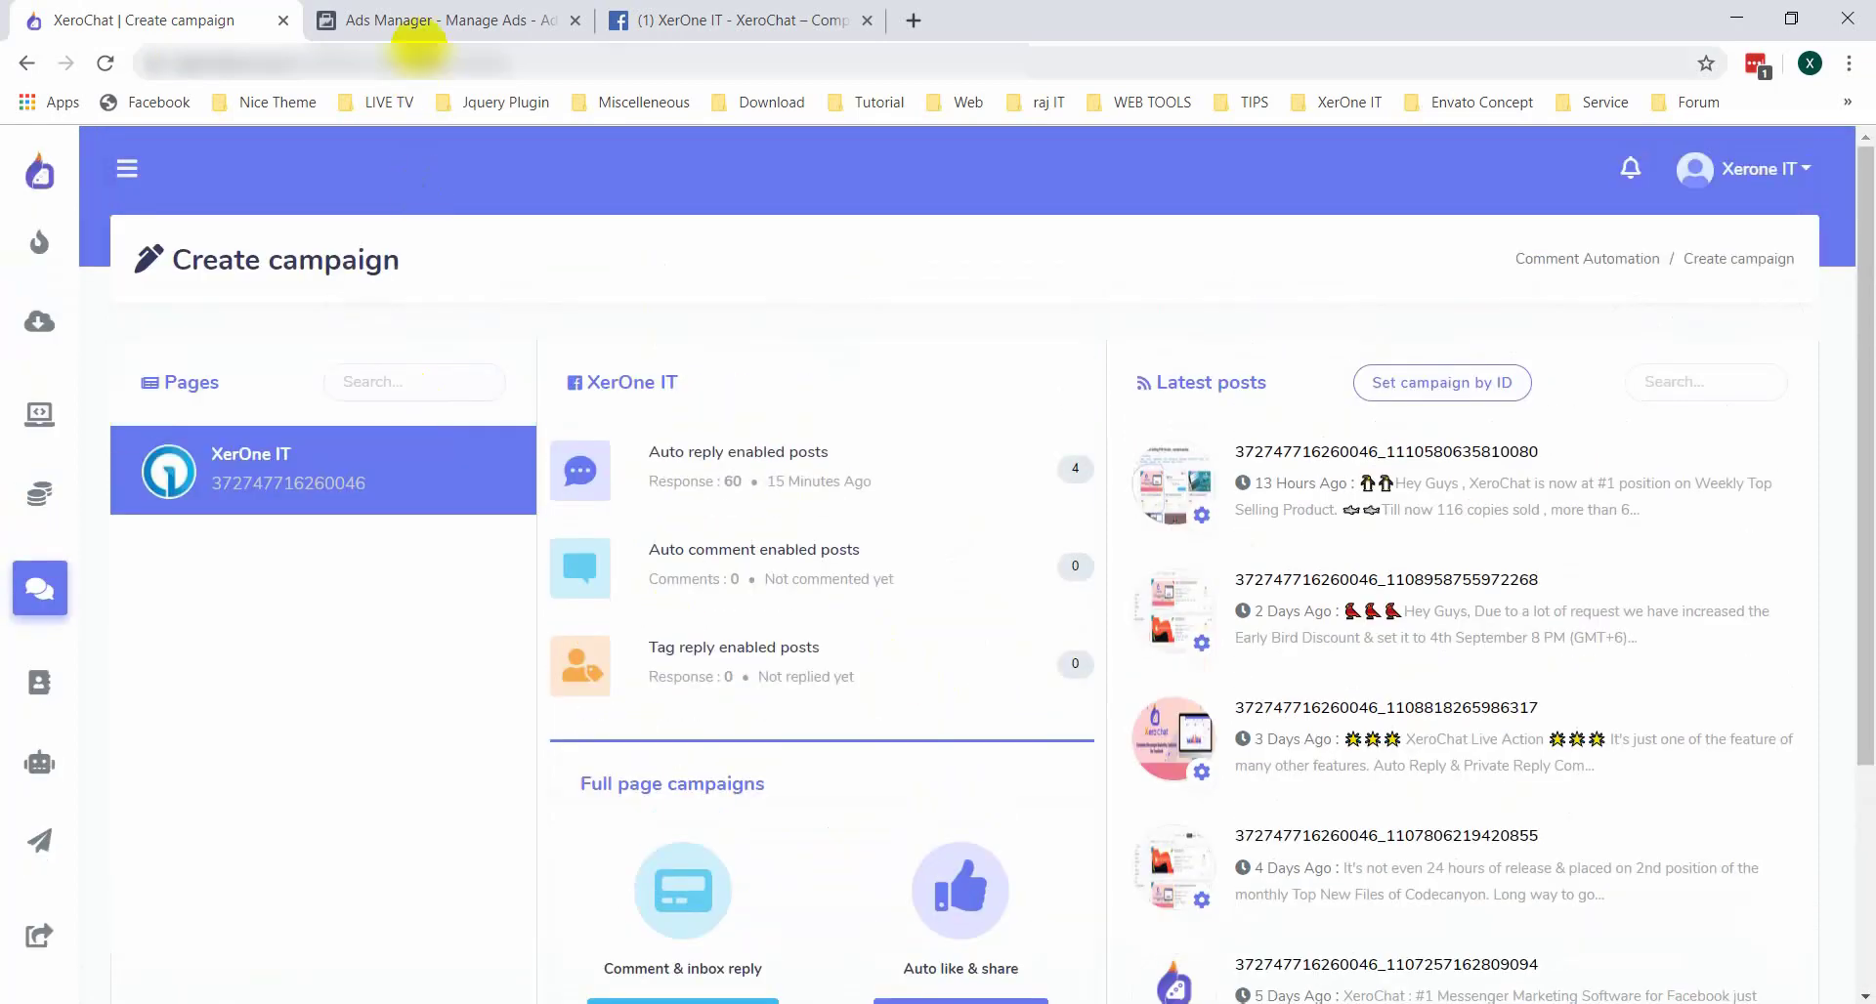
pyautogui.click(650, 19)
pyautogui.scroll(5, 606, 342)
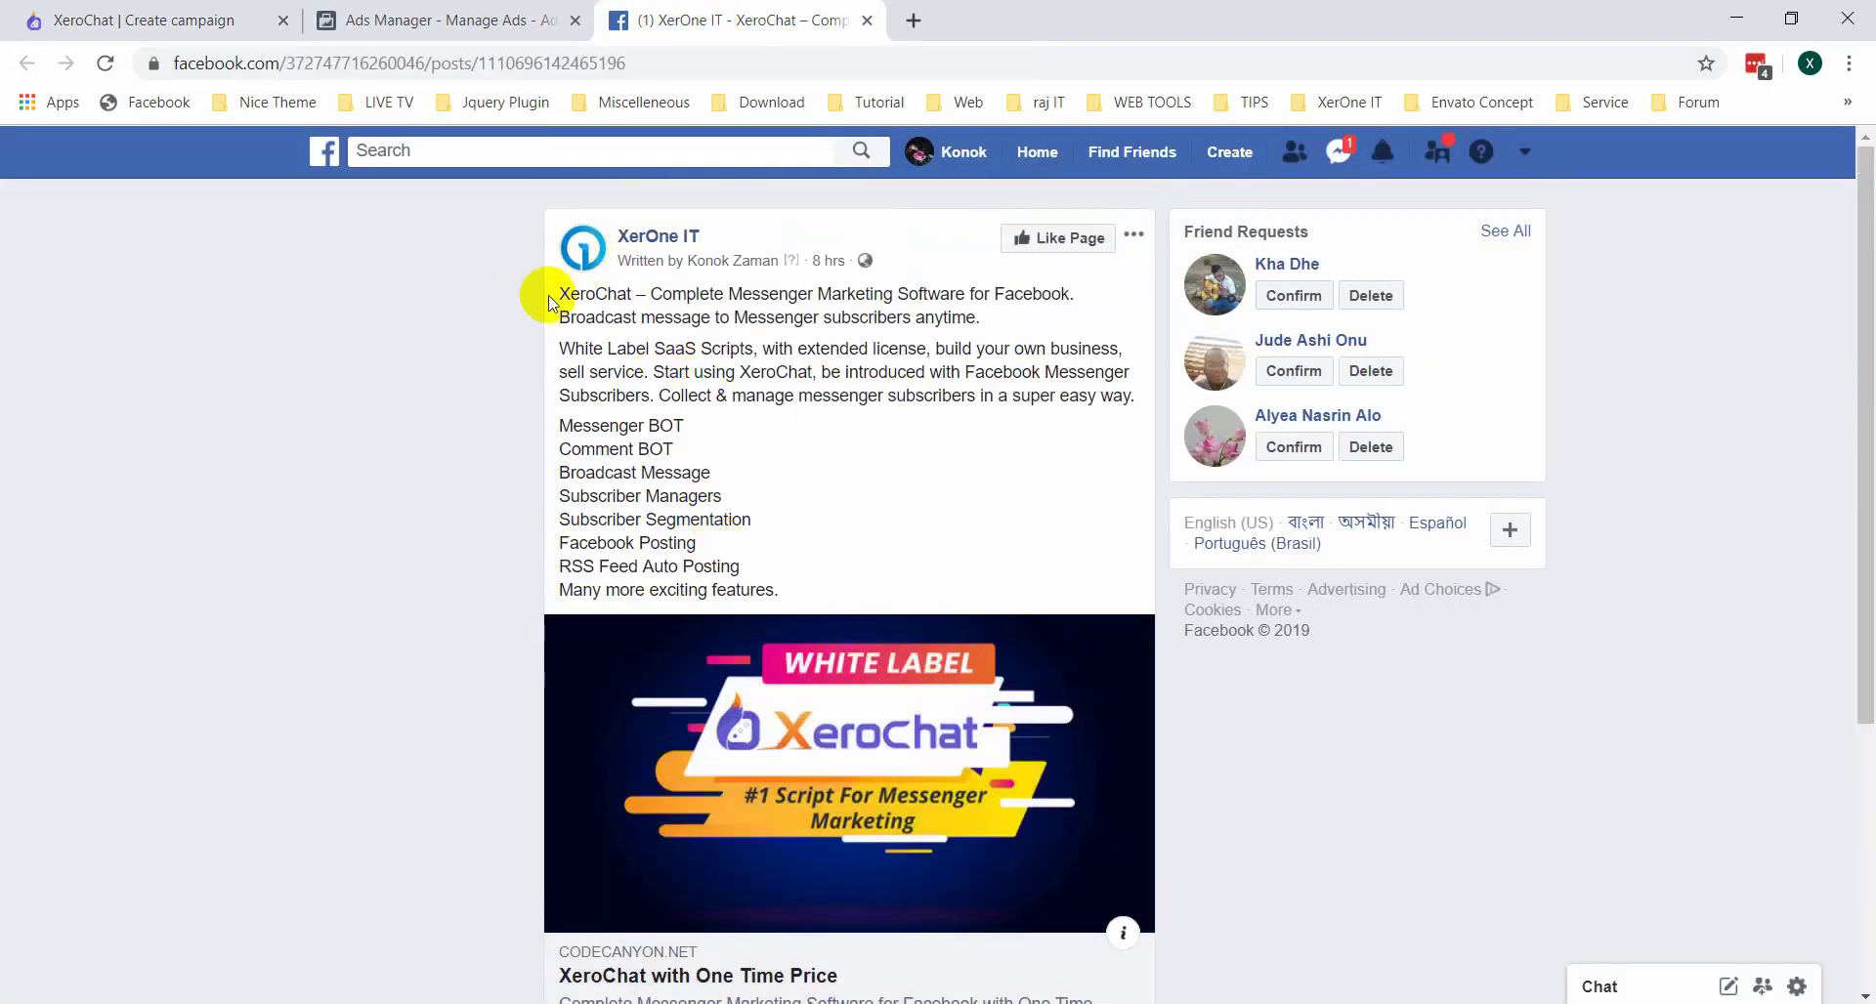
pyautogui.click(671, 237)
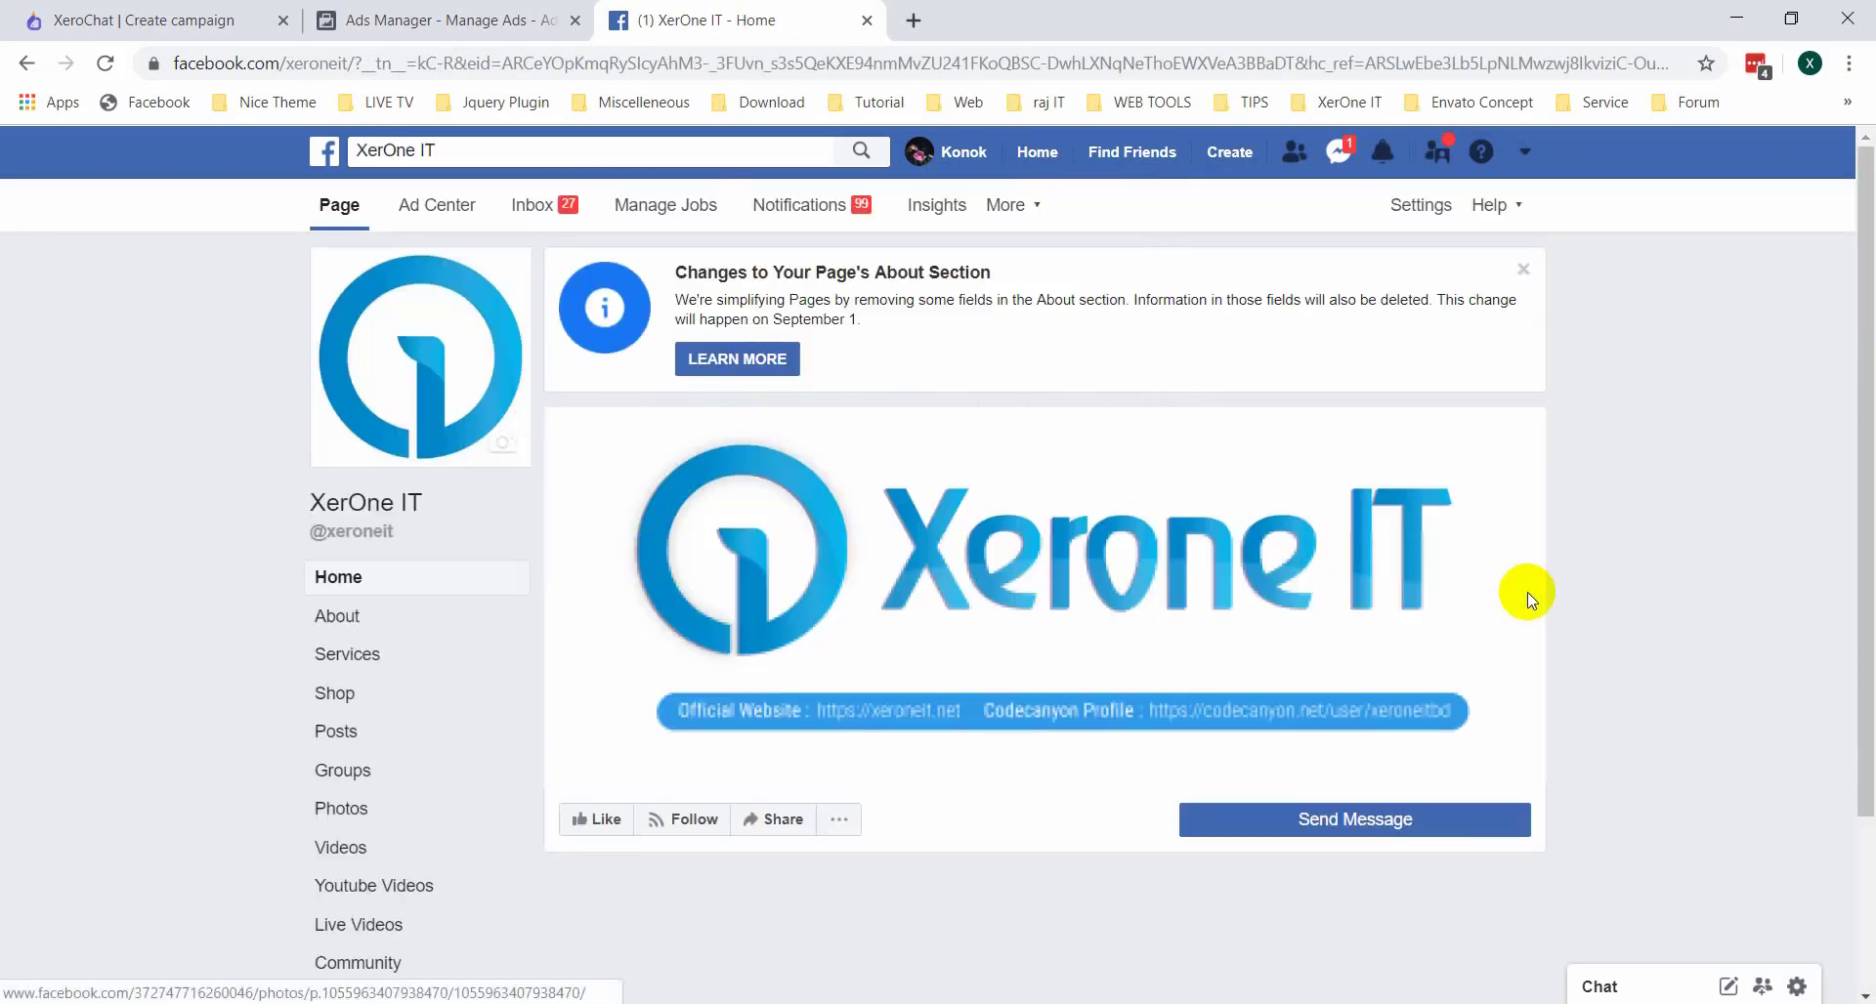
pyautogui.scroll(-3, 1644, 669)
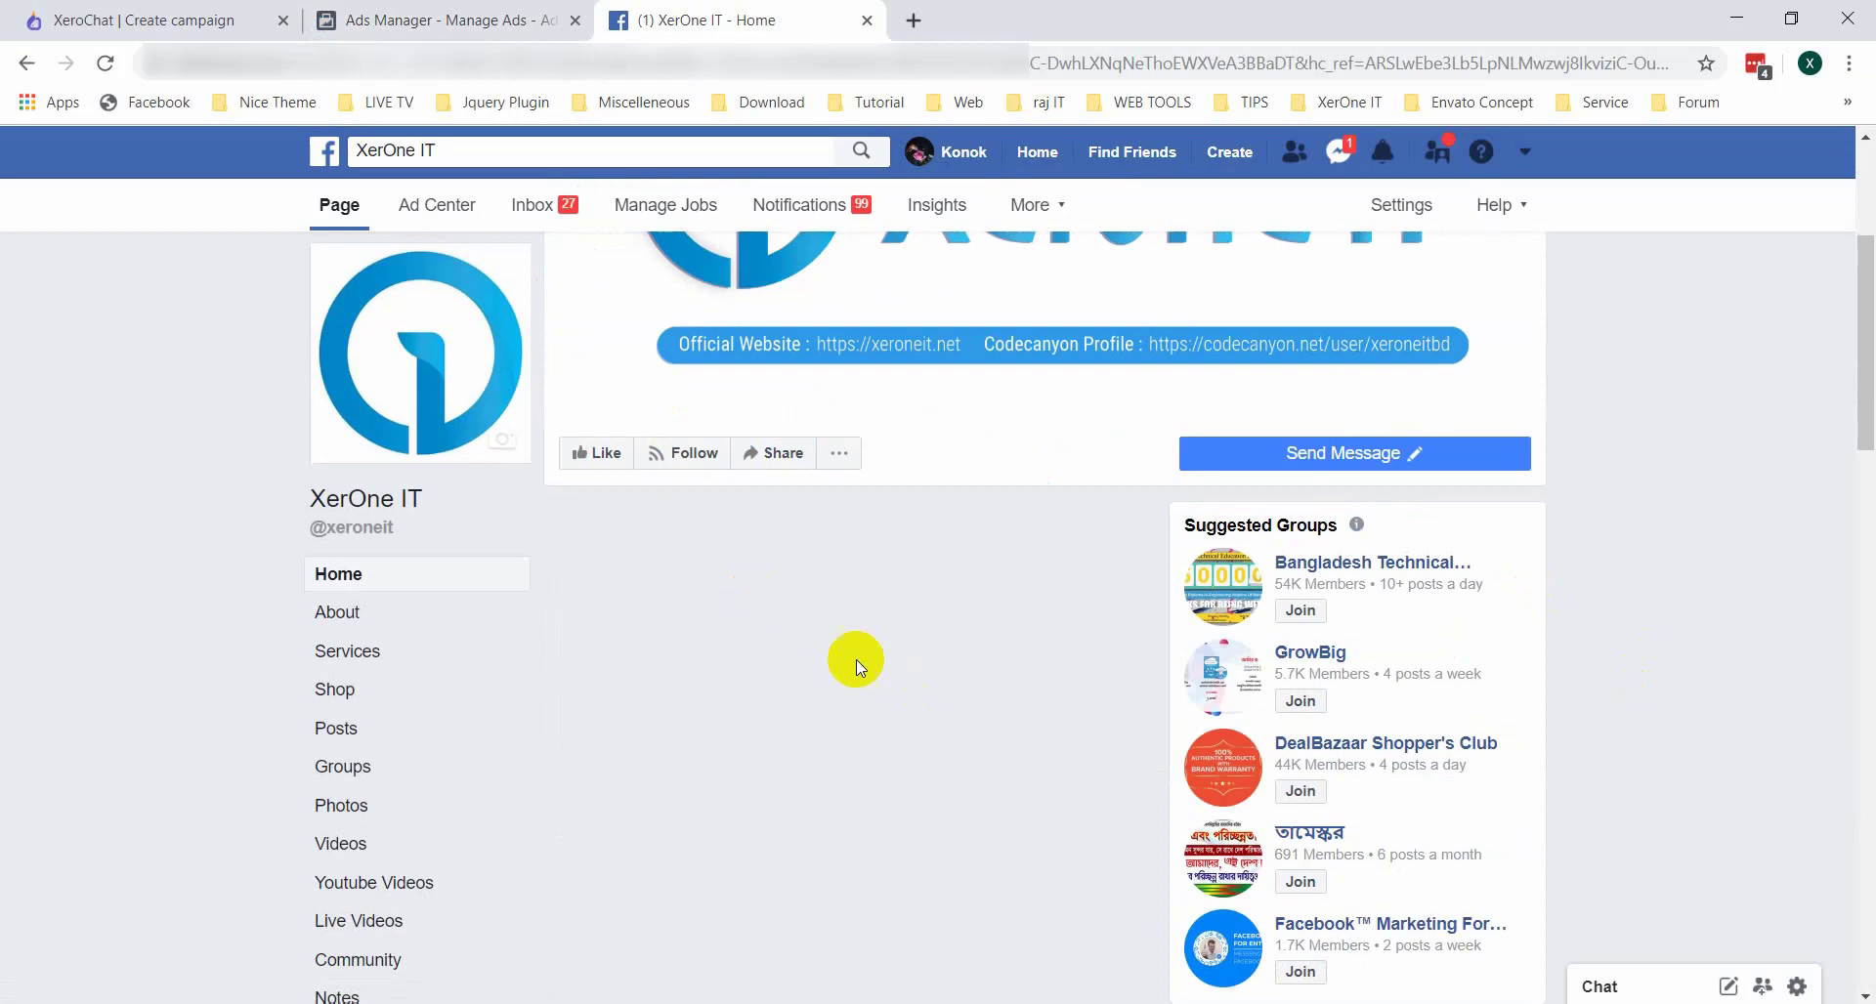
# In XeroChat, scroll through XerOne IT's latest posts and its four auto-reply-enabled posts
pyautogui.click(96, 19)
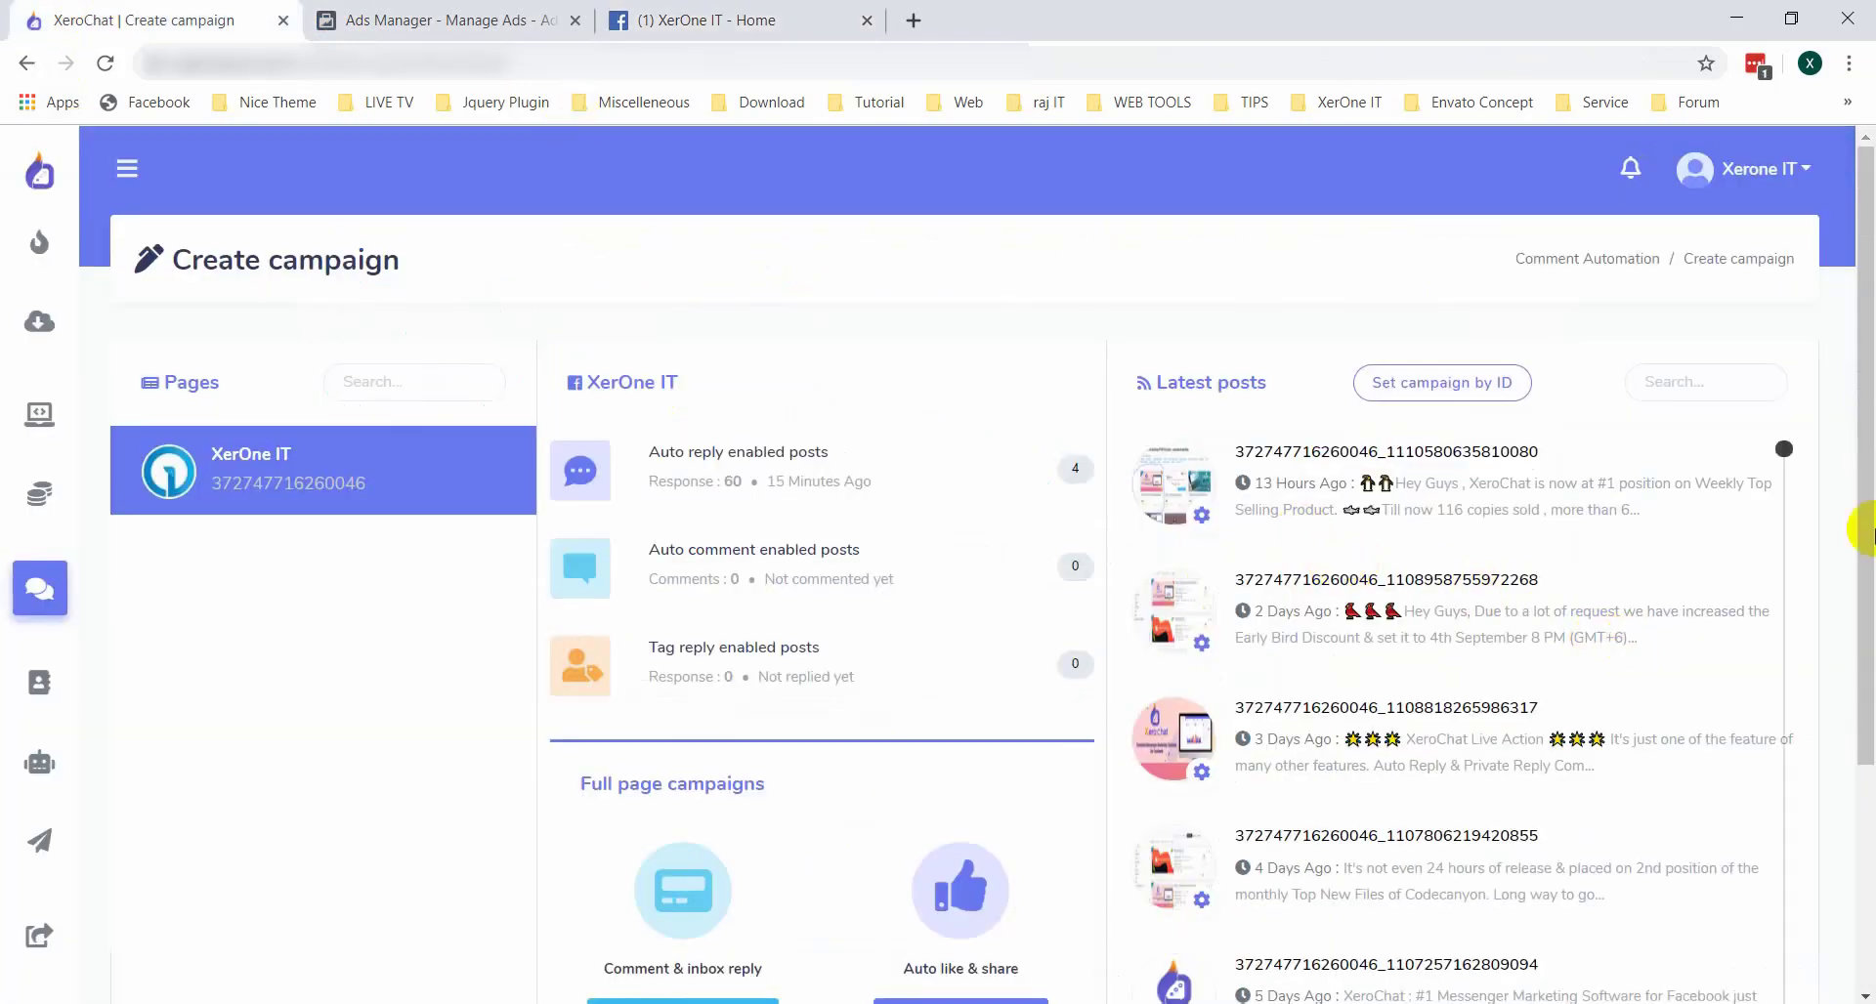
pyautogui.scroll(-2, 1780, 516)
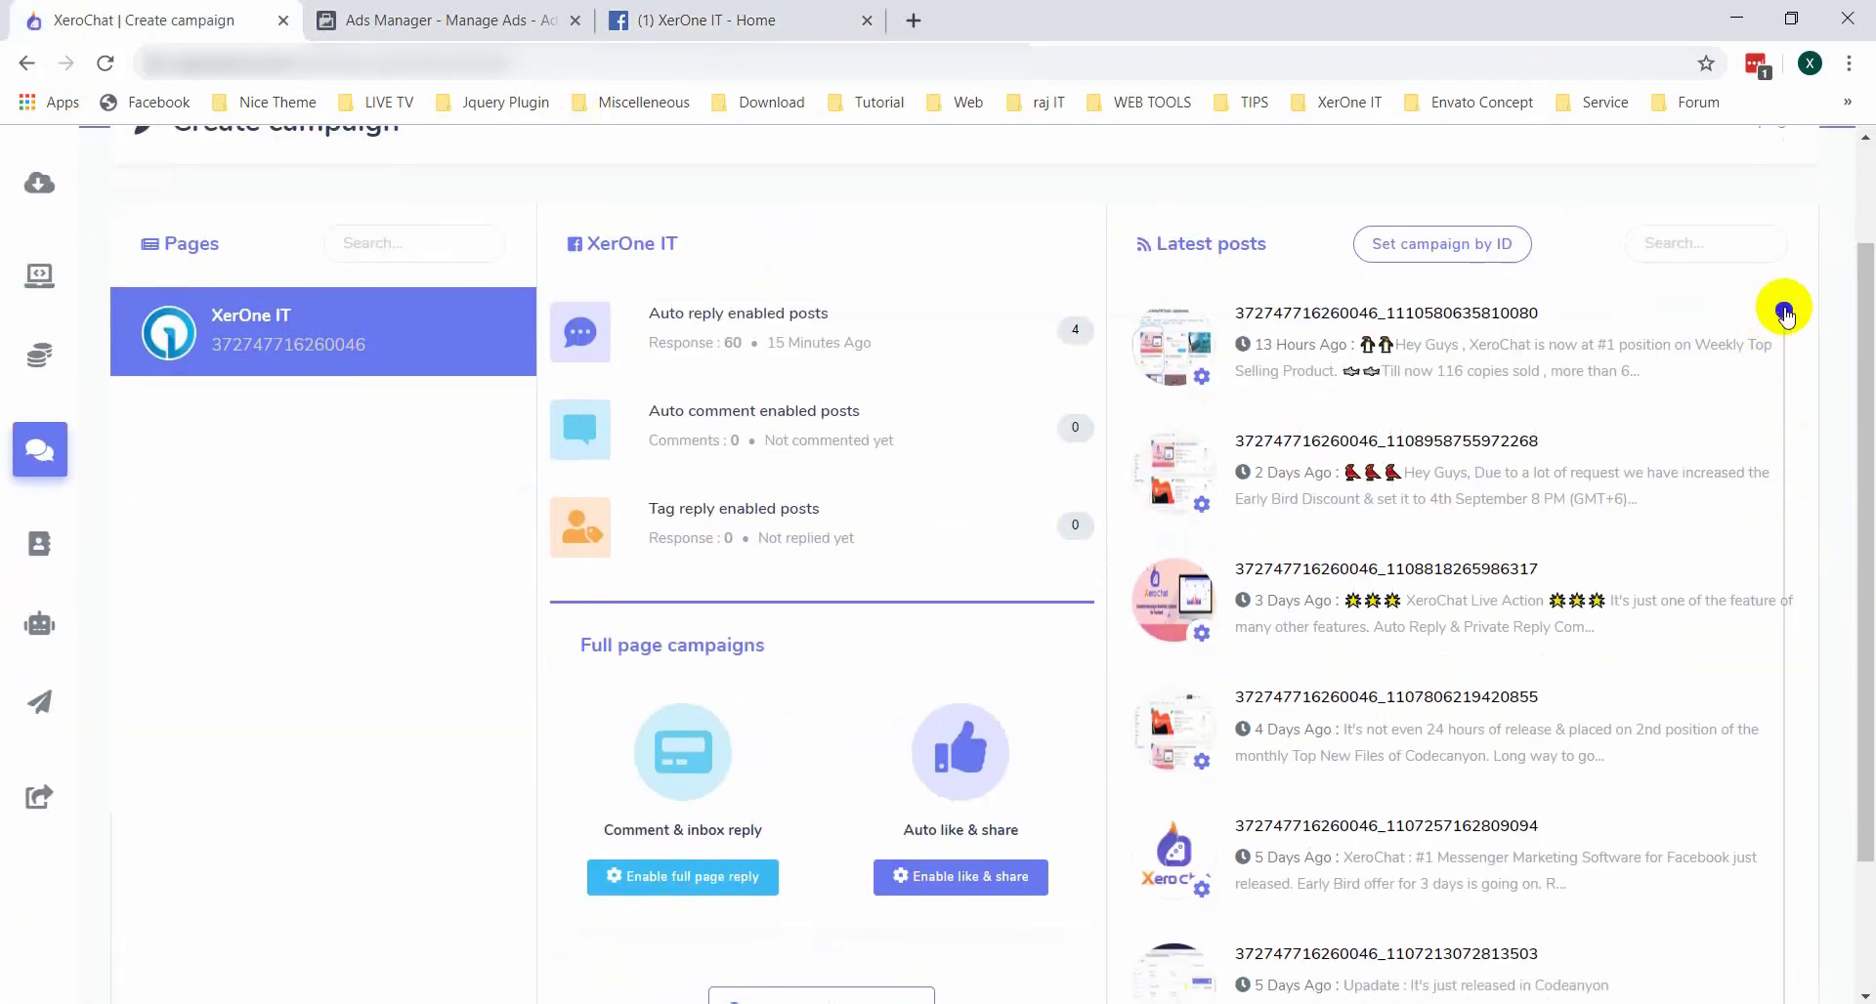
pyautogui.moveTo(1780, 304); pyautogui.dragTo(1802, 943)
pyautogui.scroll(-3, 1803, 943)
pyautogui.scroll(-3, 1860, 601)
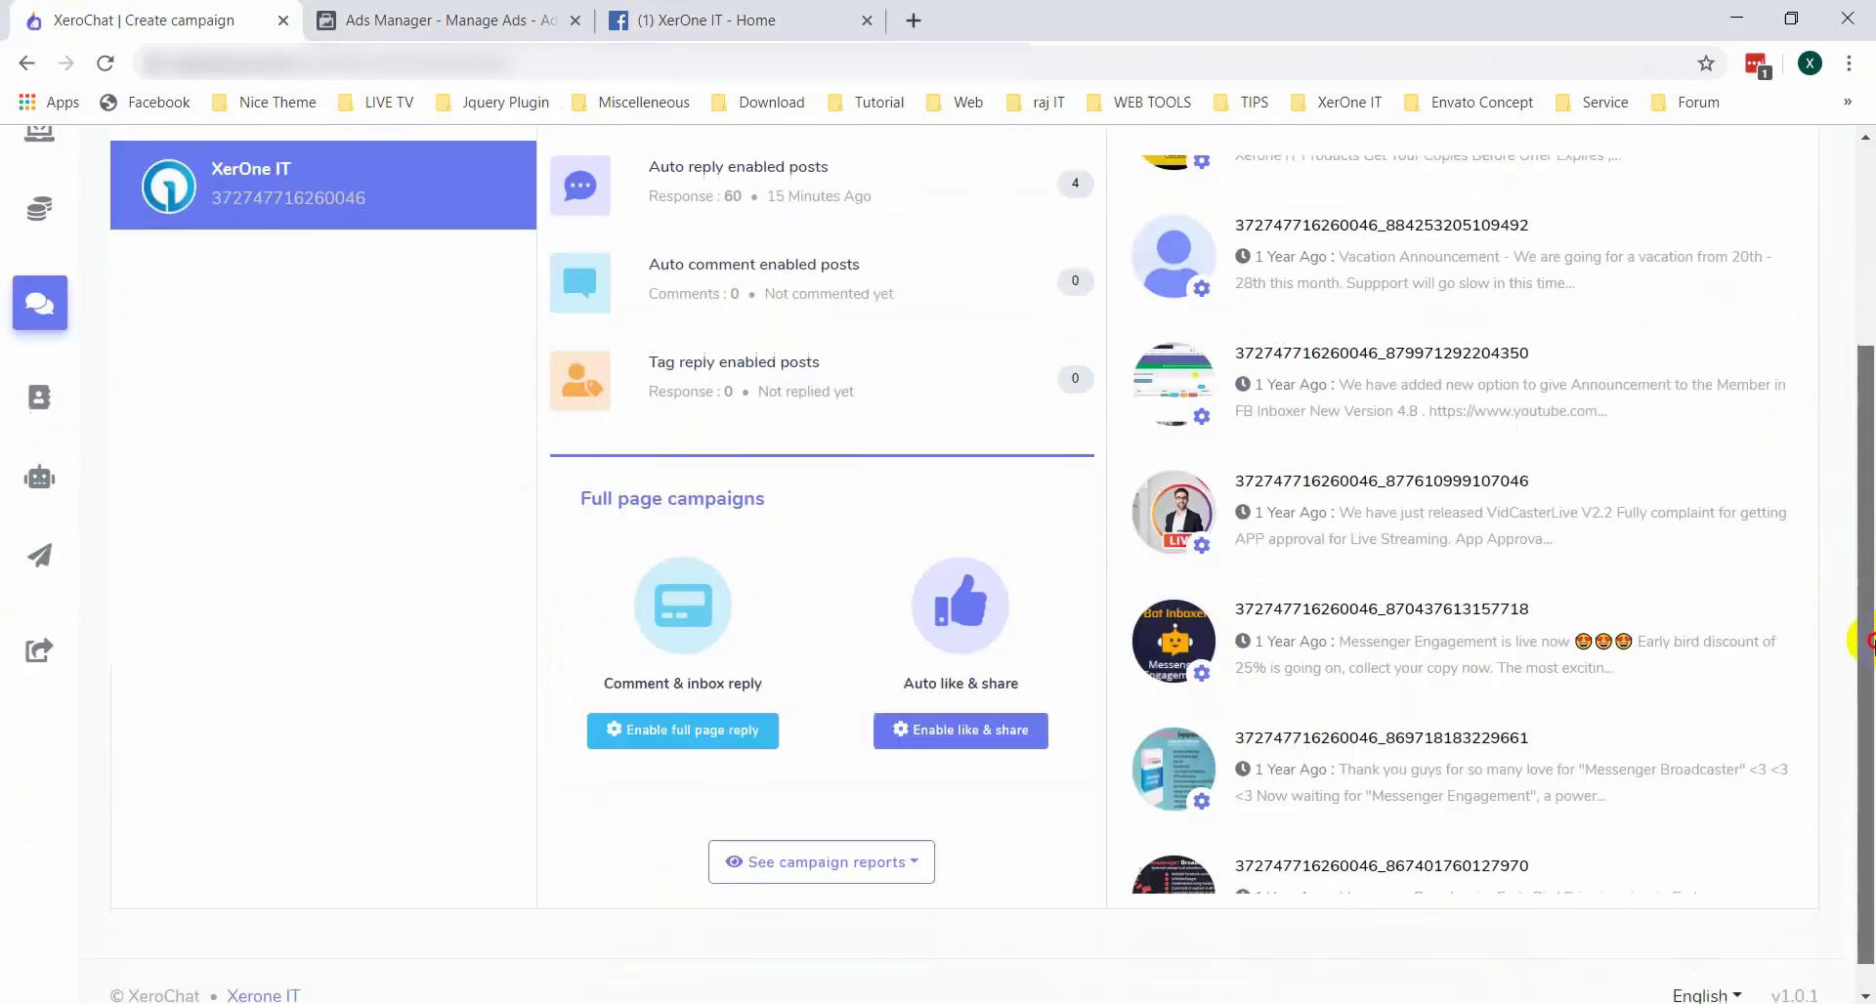
pyautogui.scroll(-4, 1653, 679)
pyautogui.scroll(-4, 1653, 679)
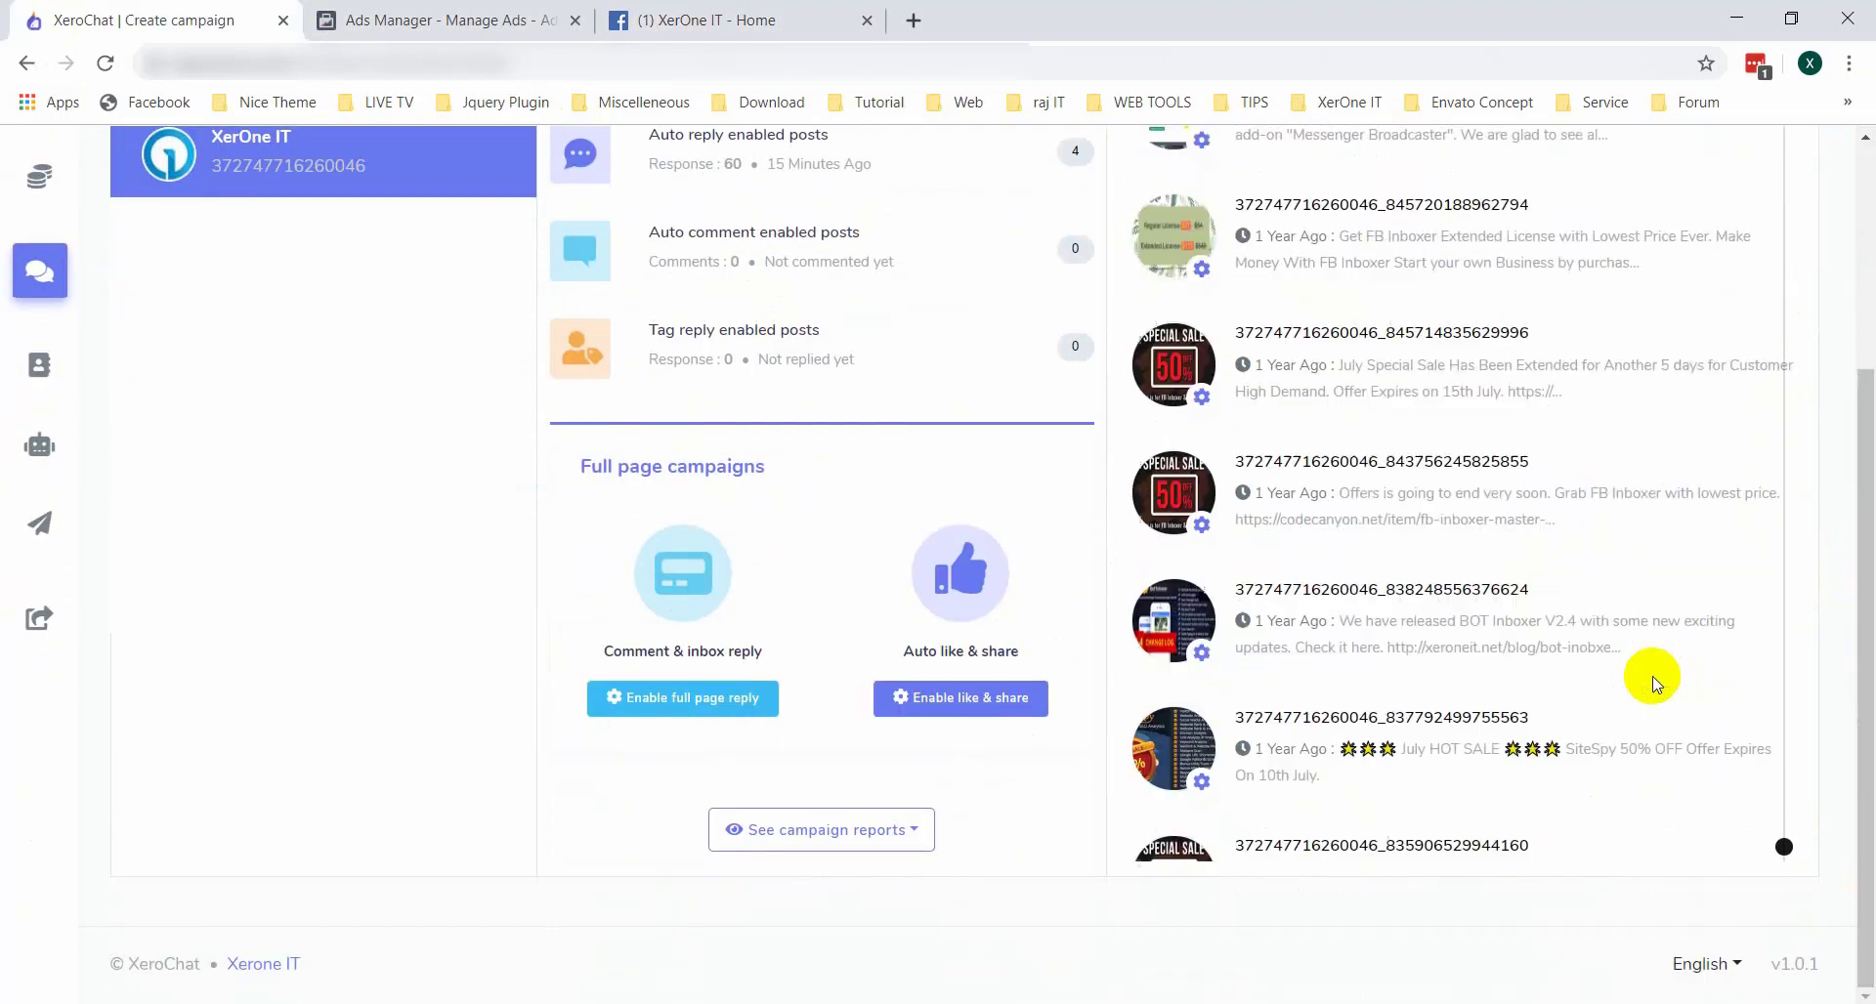
pyautogui.scroll(-4, 1653, 679)
pyautogui.scroll(-3, 1647, 708)
pyautogui.scroll(-5, 1533, 737)
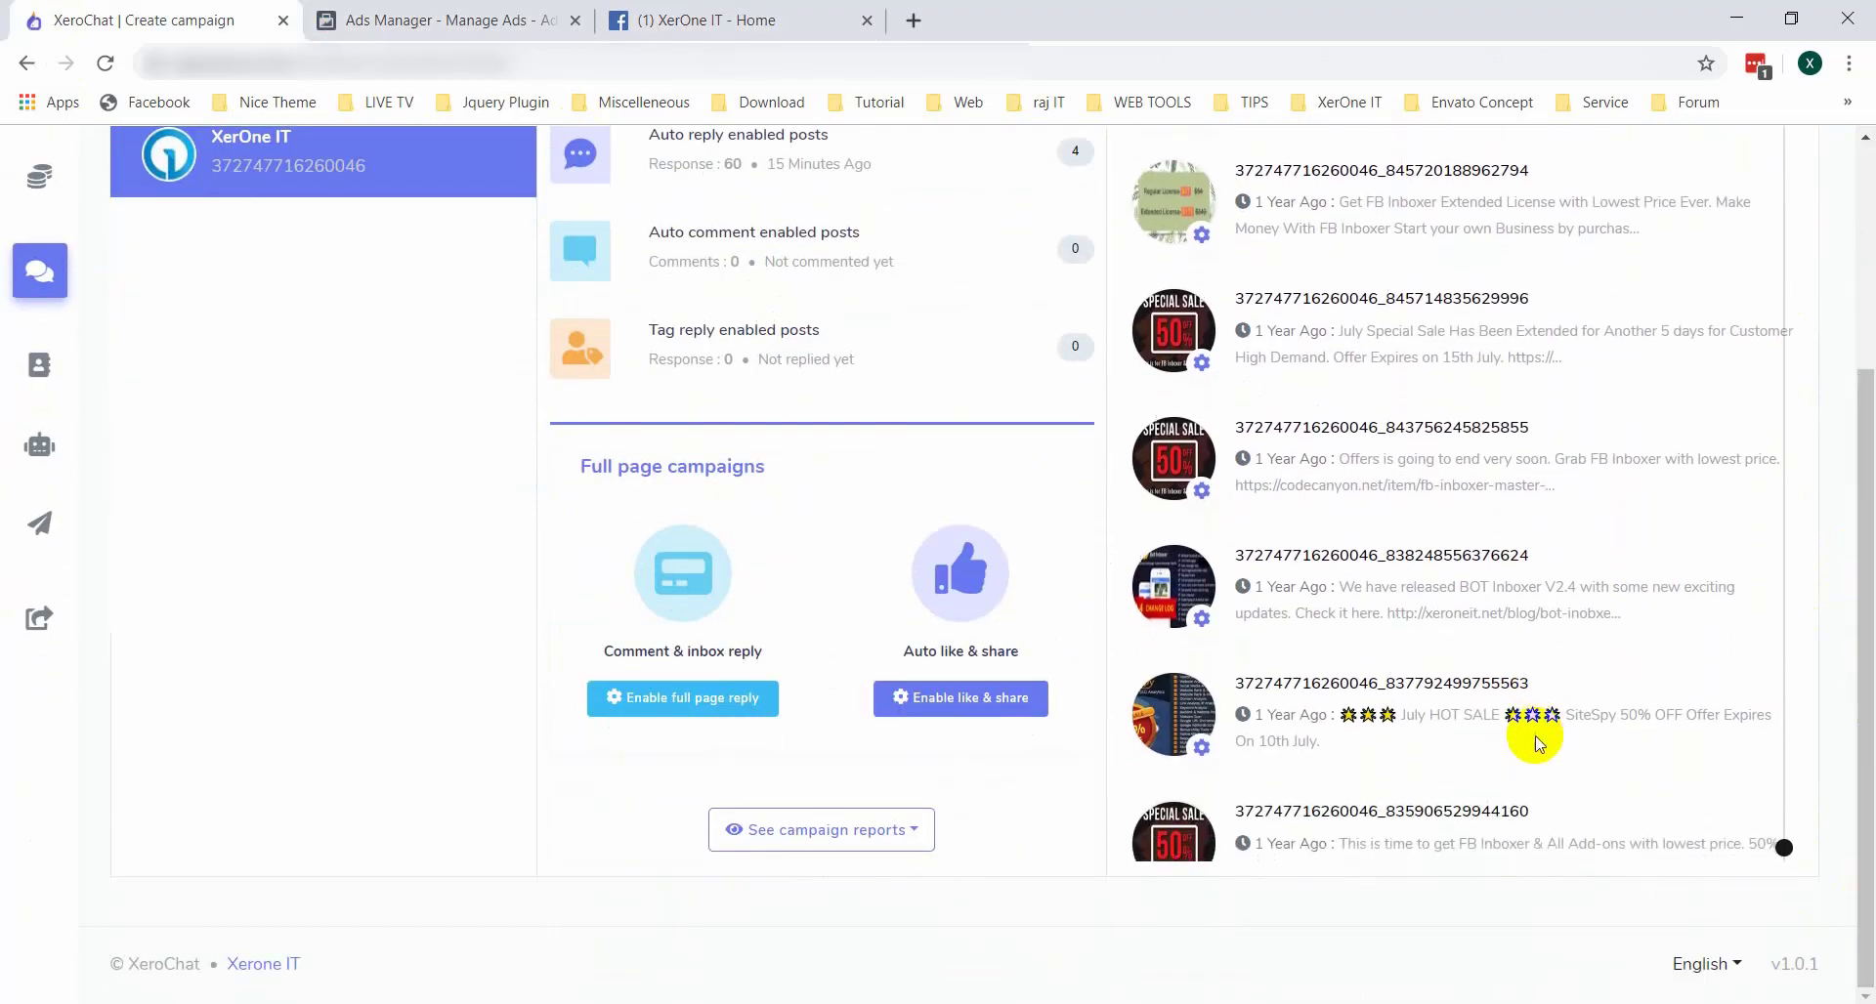
pyautogui.scroll(10, 1612, 752)
pyautogui.scroll(5, 1682, 777)
pyautogui.scroll(5, 1695, 753)
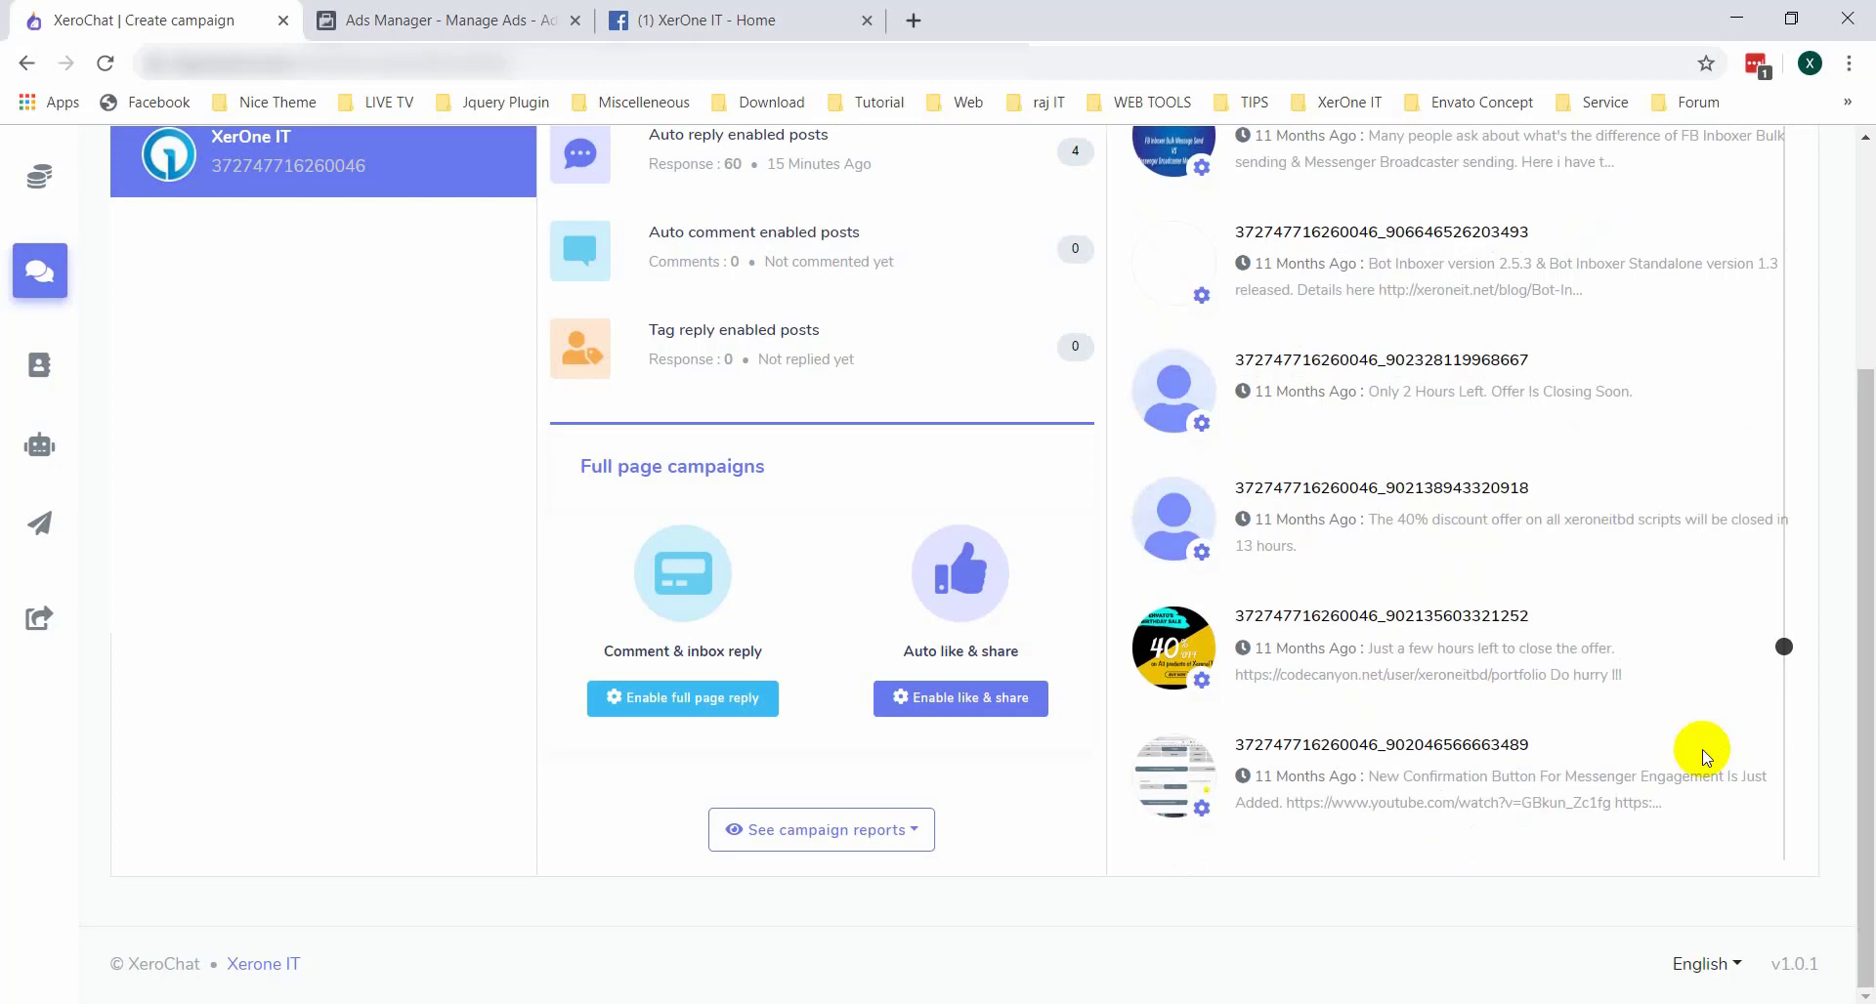
pyautogui.scroll(3, 1705, 757)
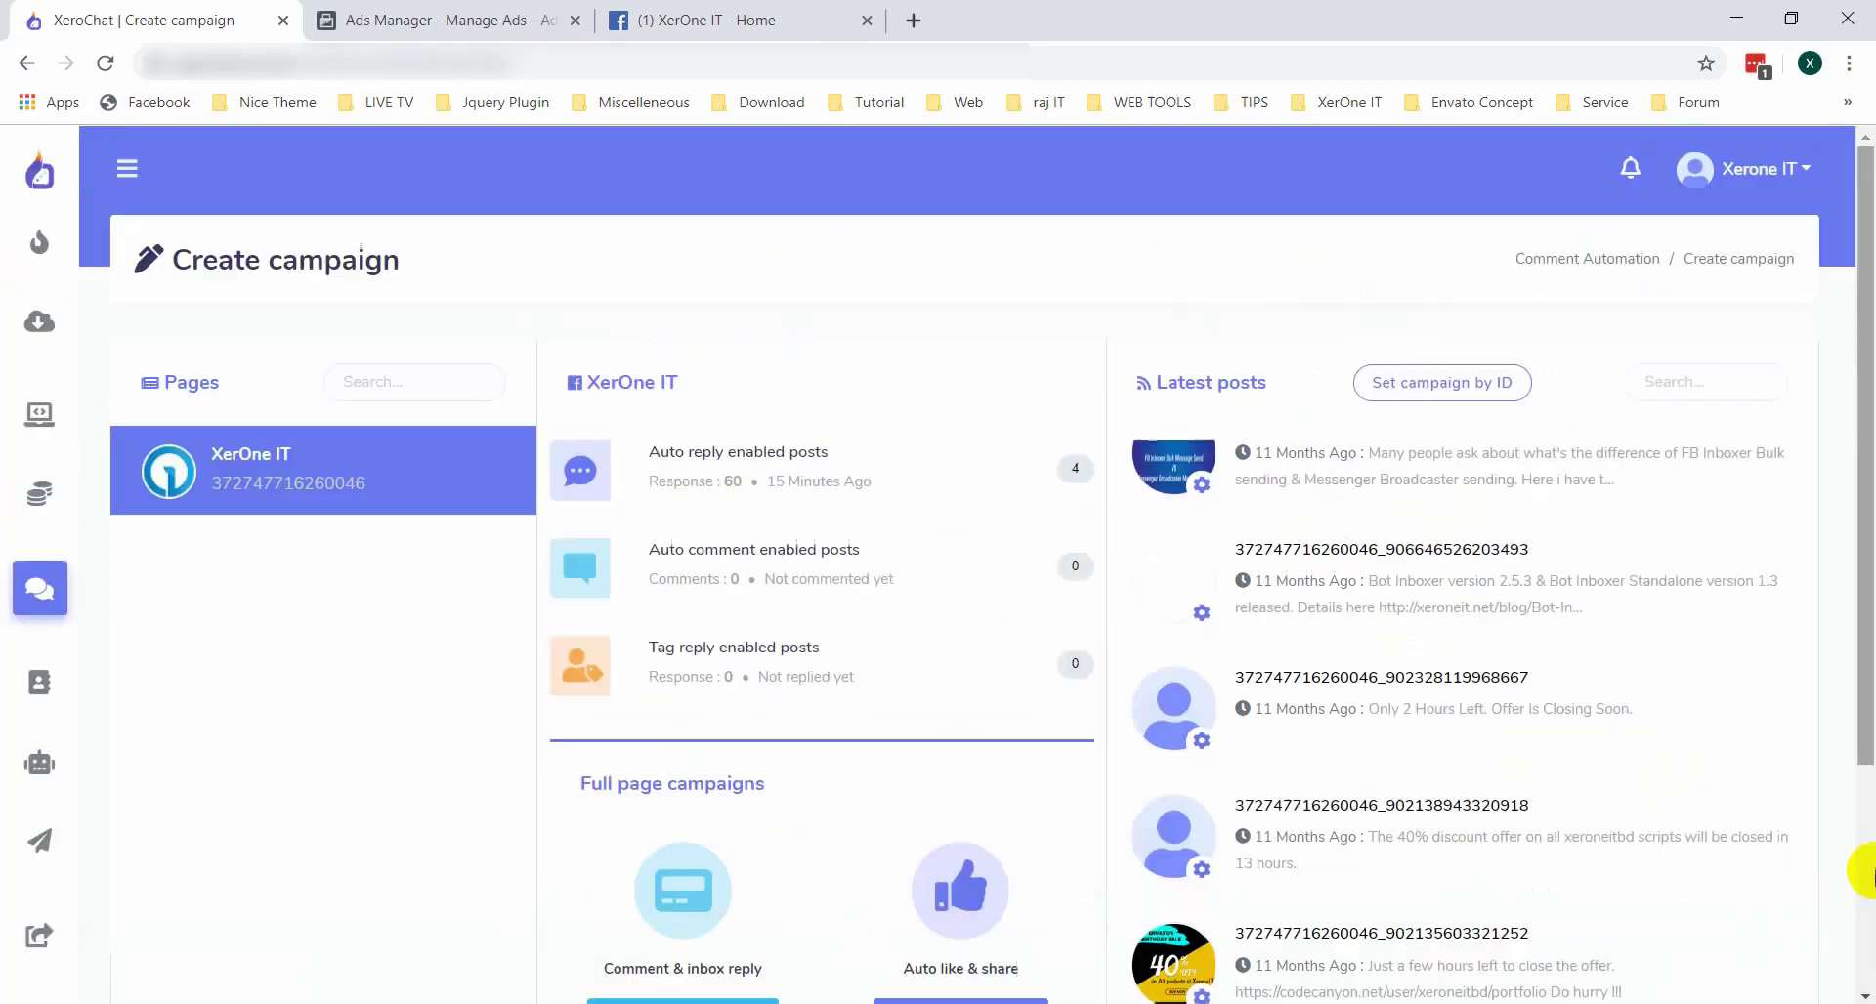
# Scroll the XerOne IT Facebook page to find the weekly top-selling post
pyautogui.click(718, 18)
pyautogui.scroll(-2, 925, 701)
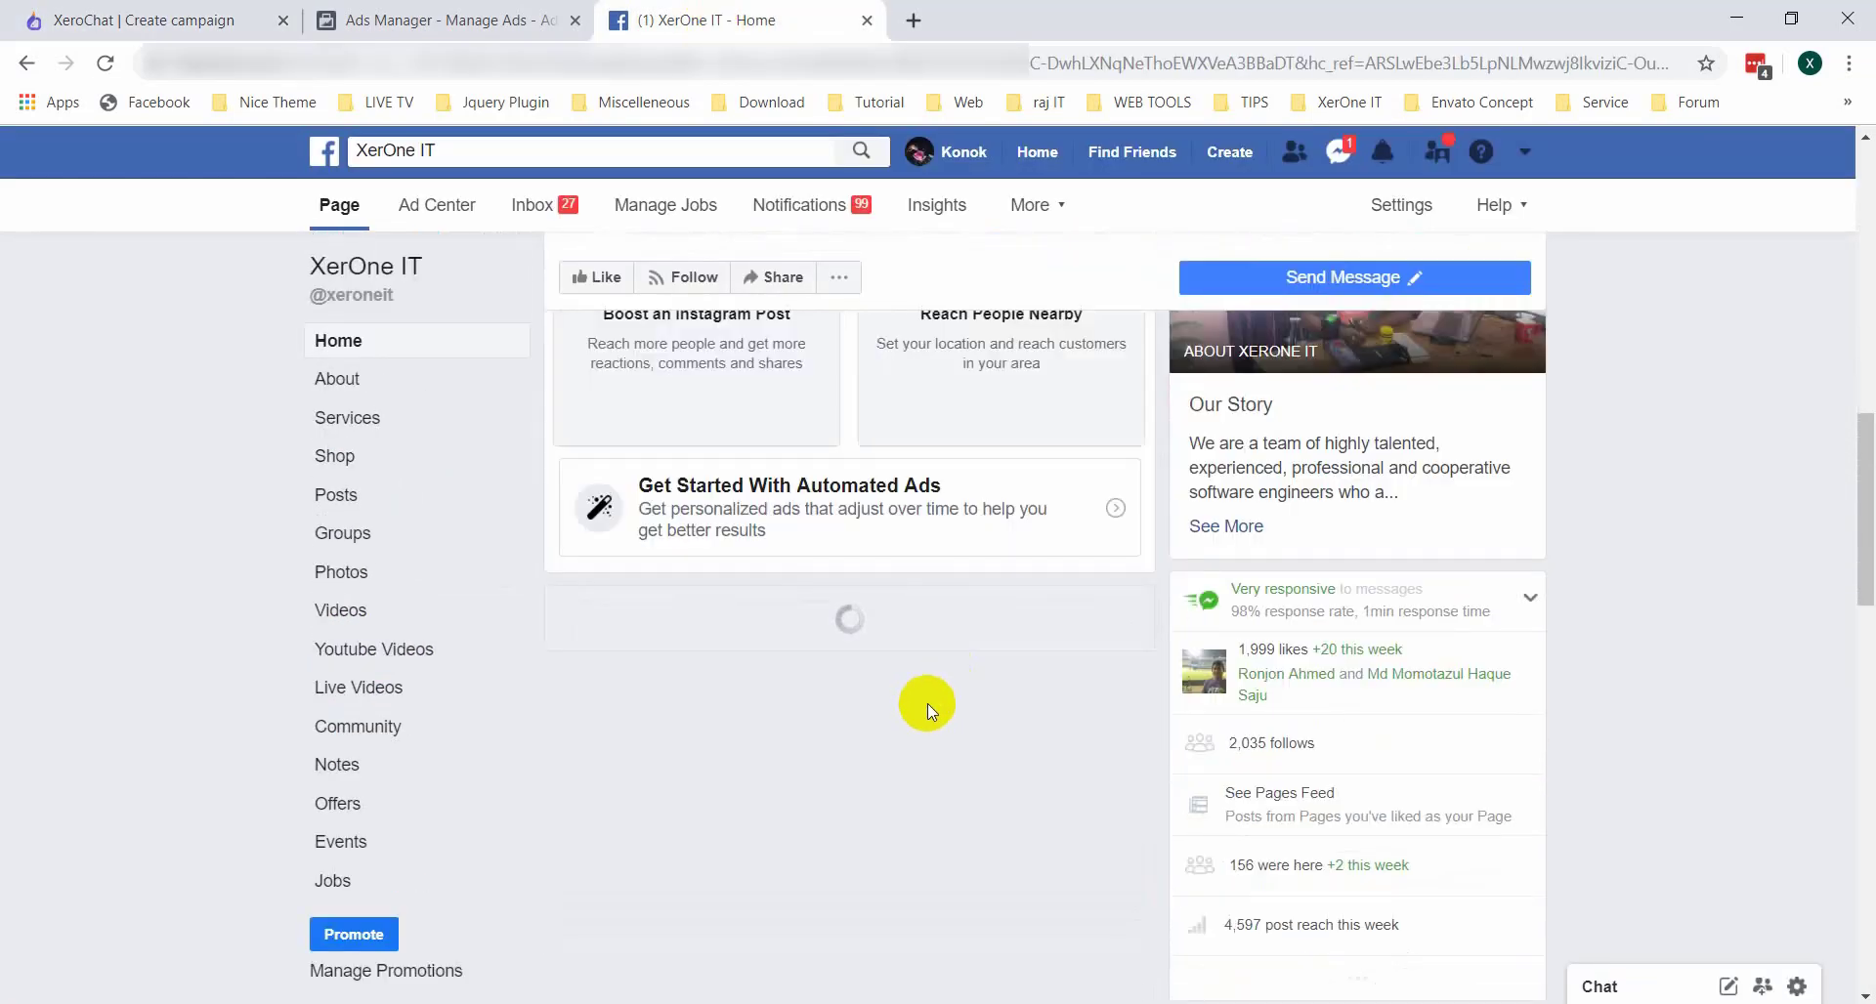
pyautogui.scroll(-2, 928, 704)
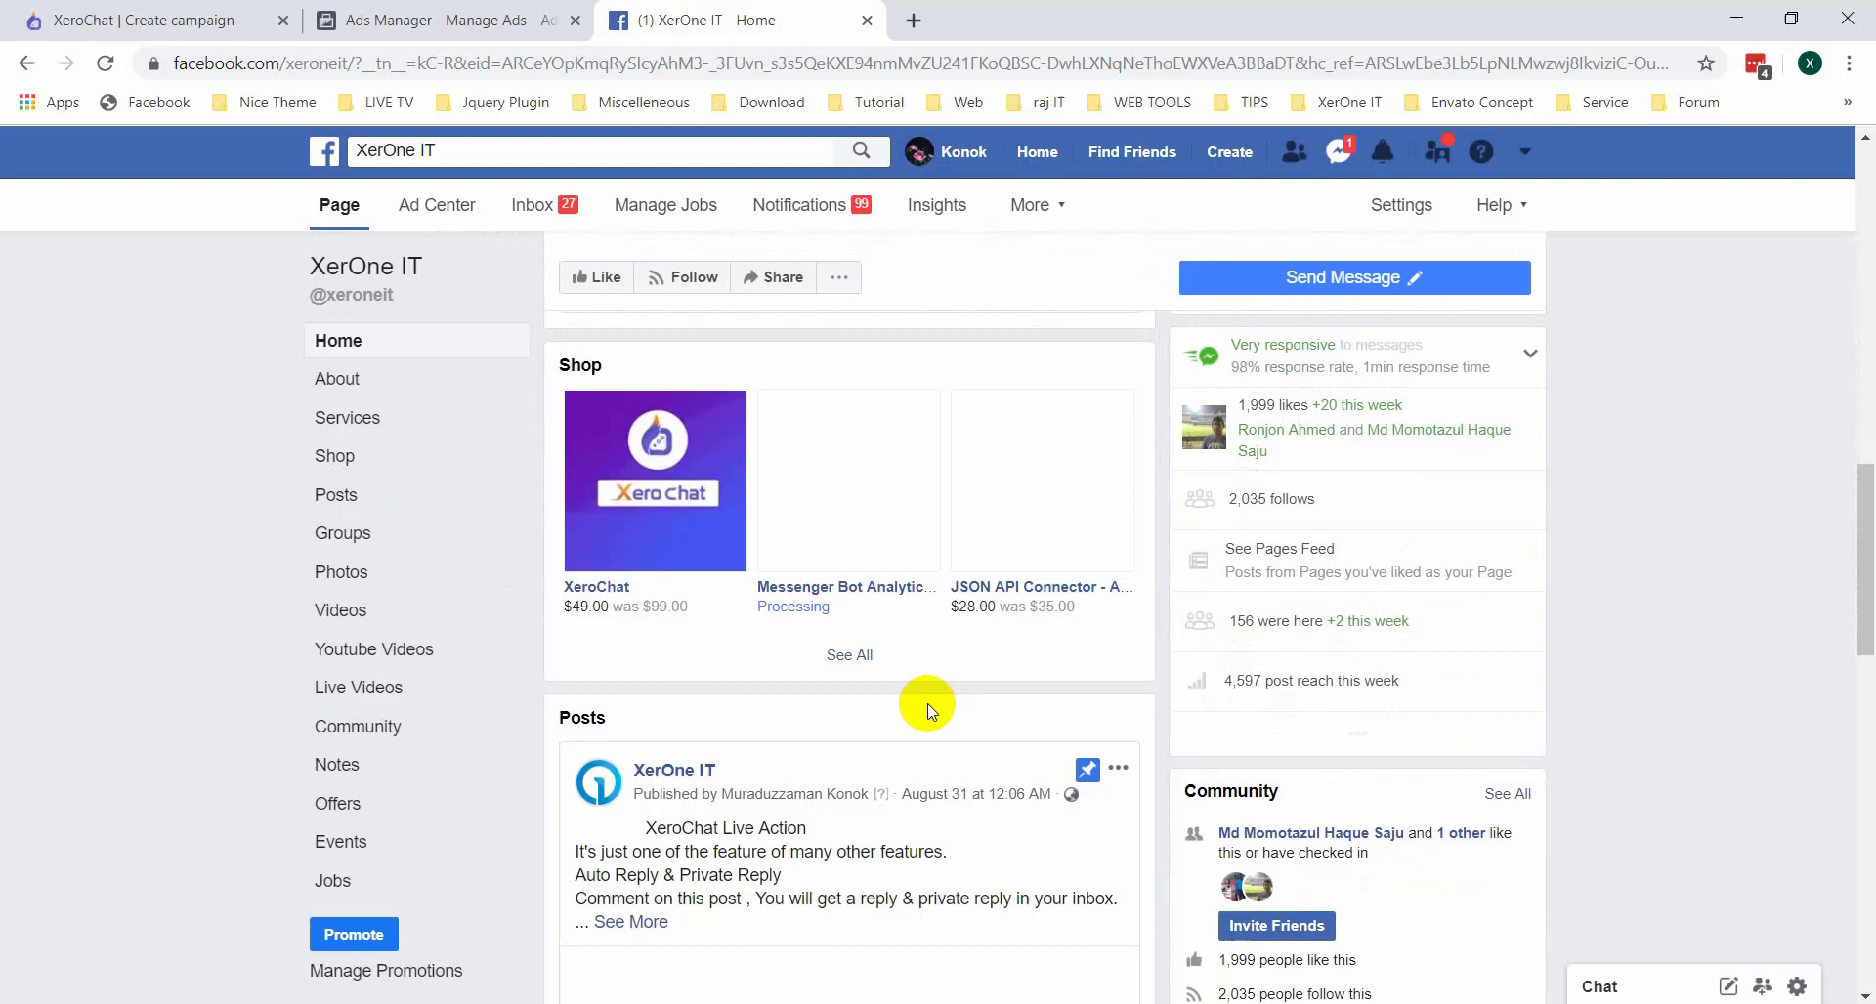
pyautogui.scroll(-5, 928, 703)
pyautogui.scroll(-5, 928, 703)
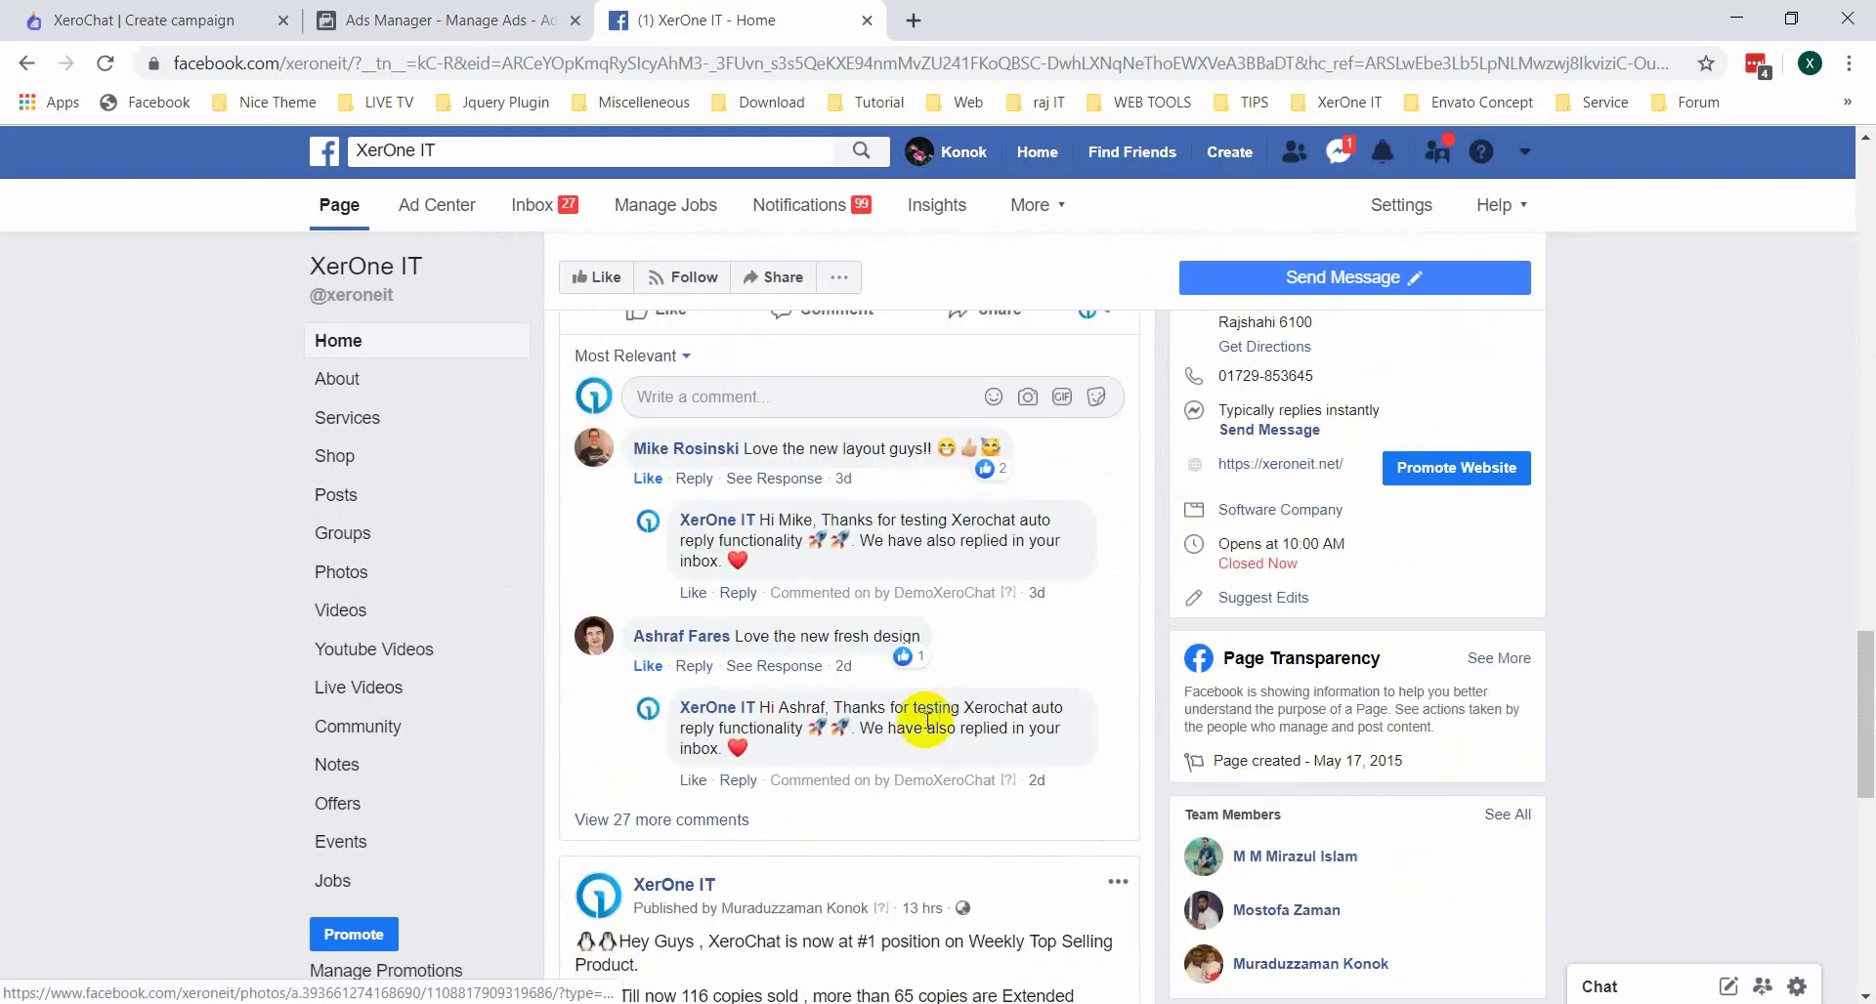
pyautogui.scroll(-5, 928, 713)
pyautogui.scroll(1, 700, 466)
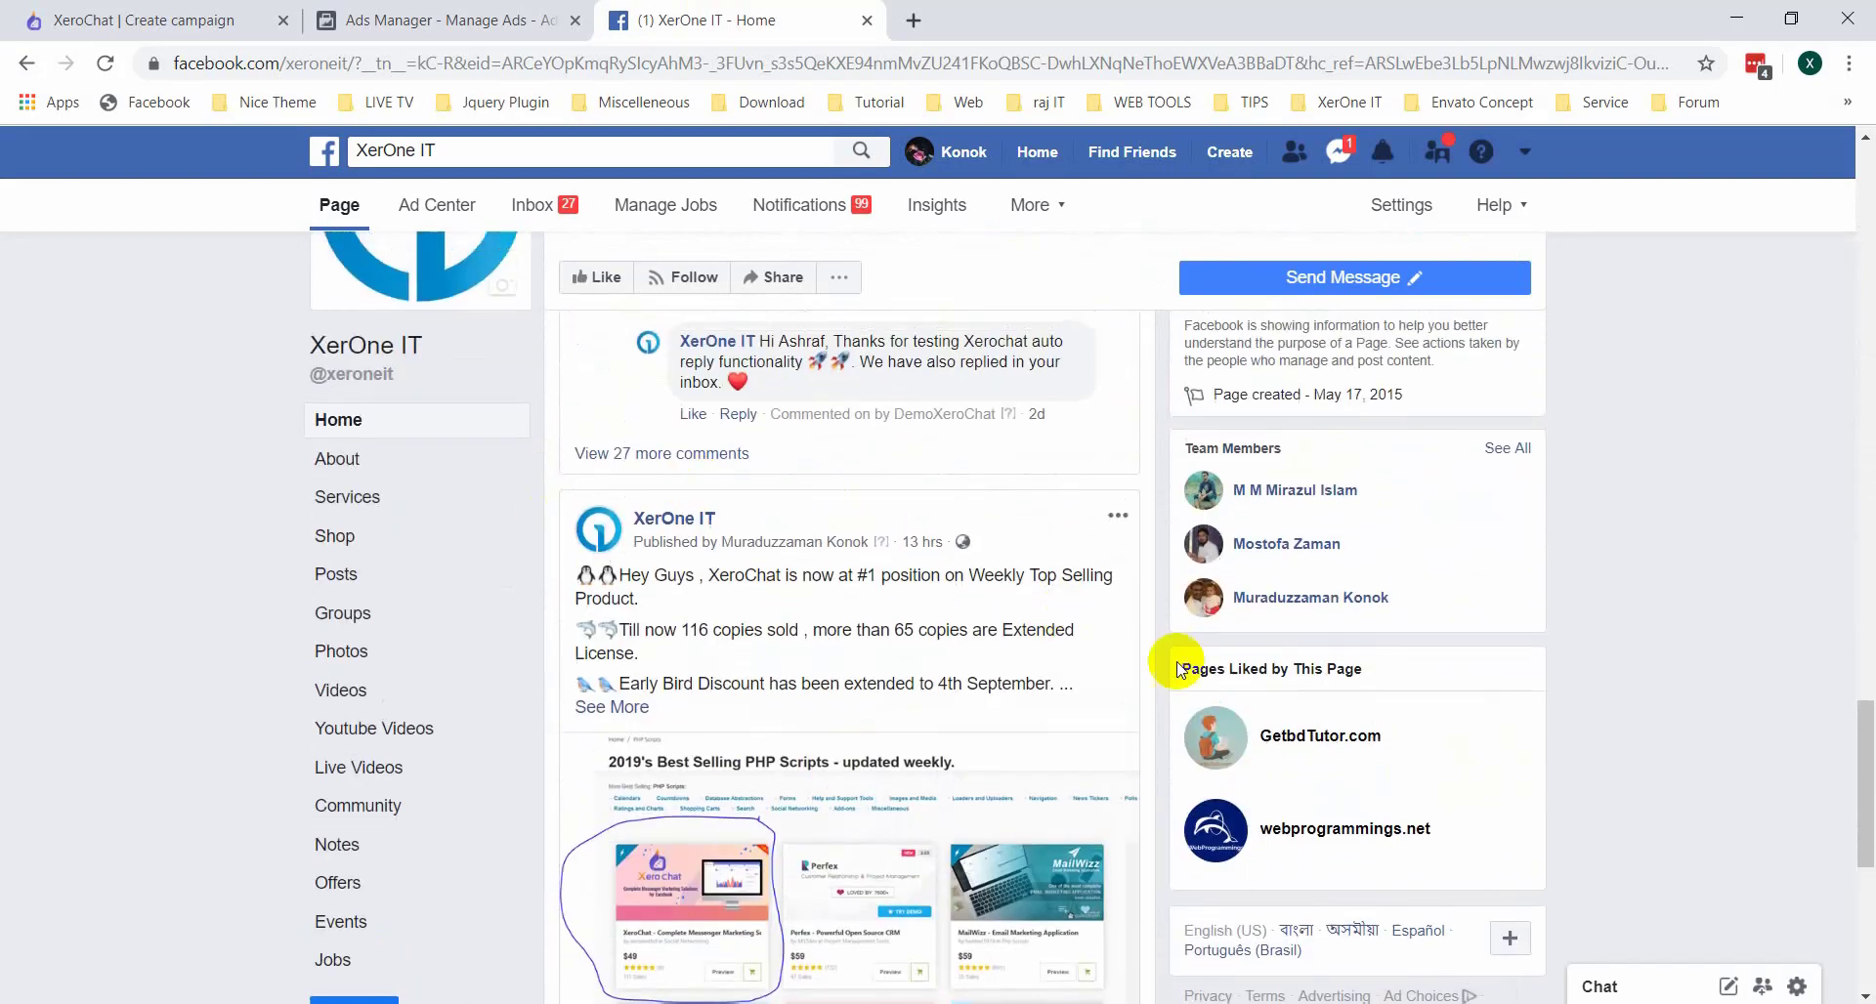
pyautogui.click(1118, 517)
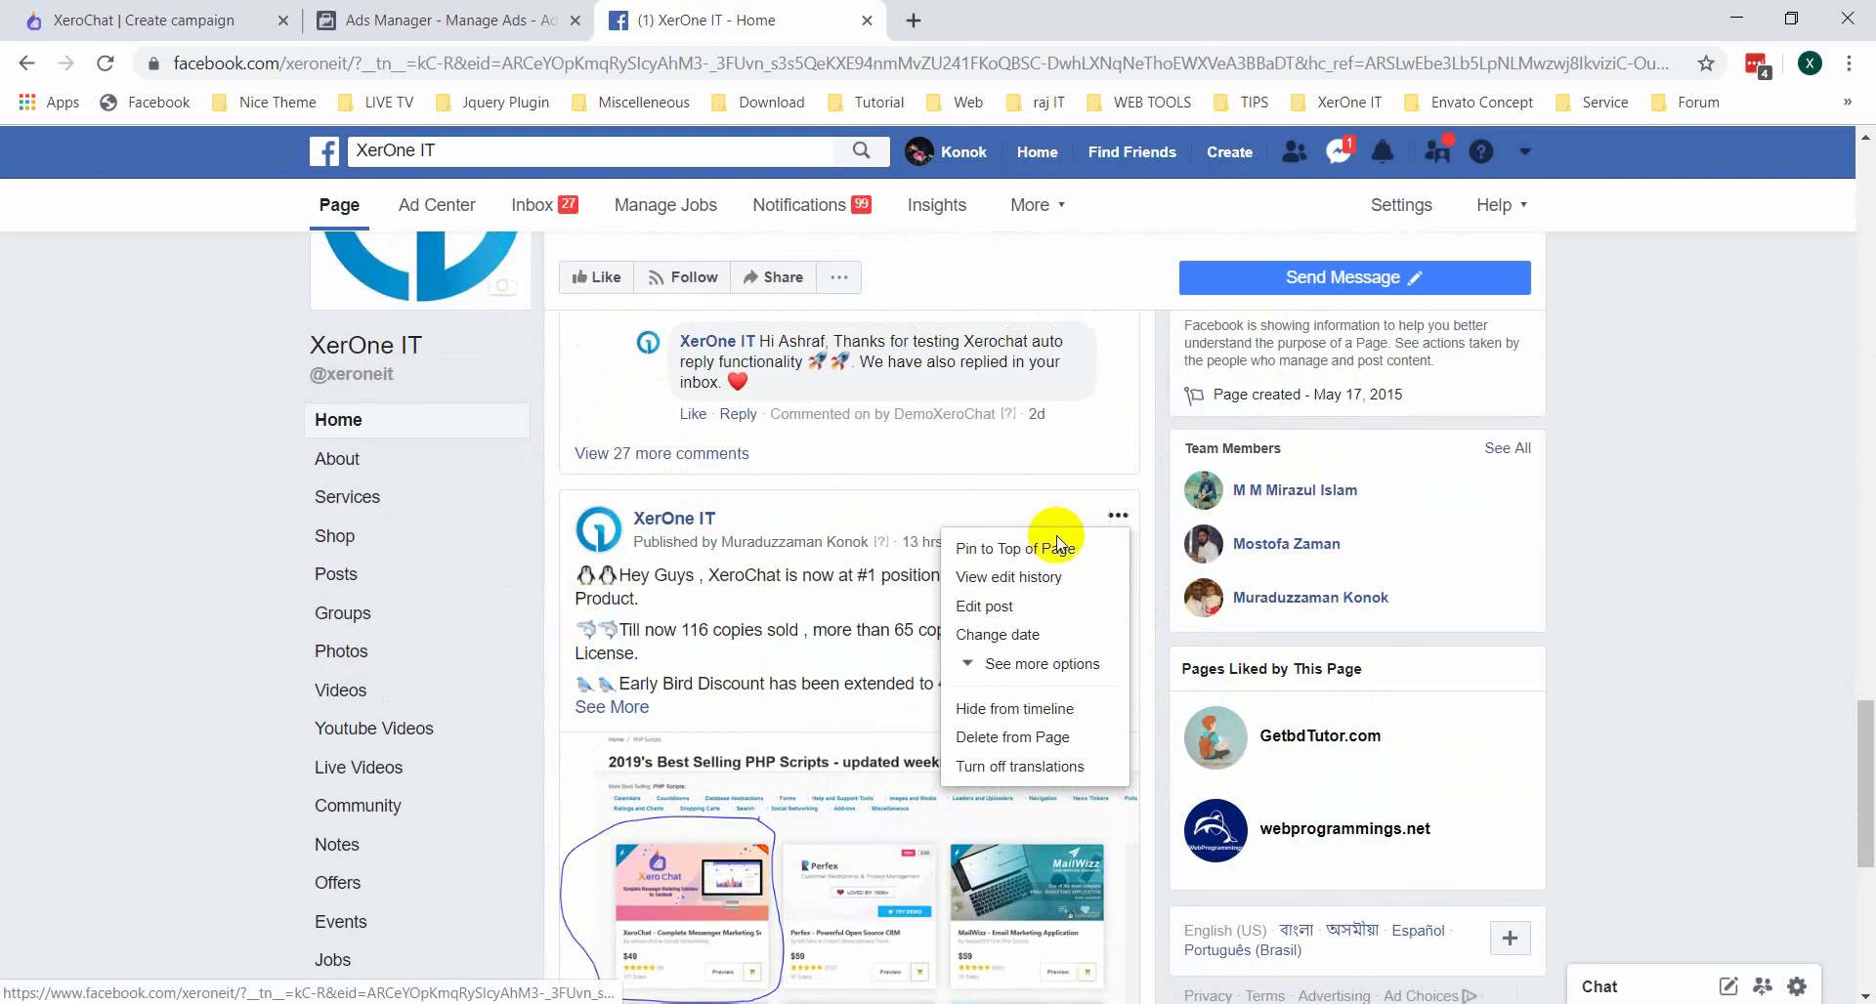
pyautogui.click(1009, 674)
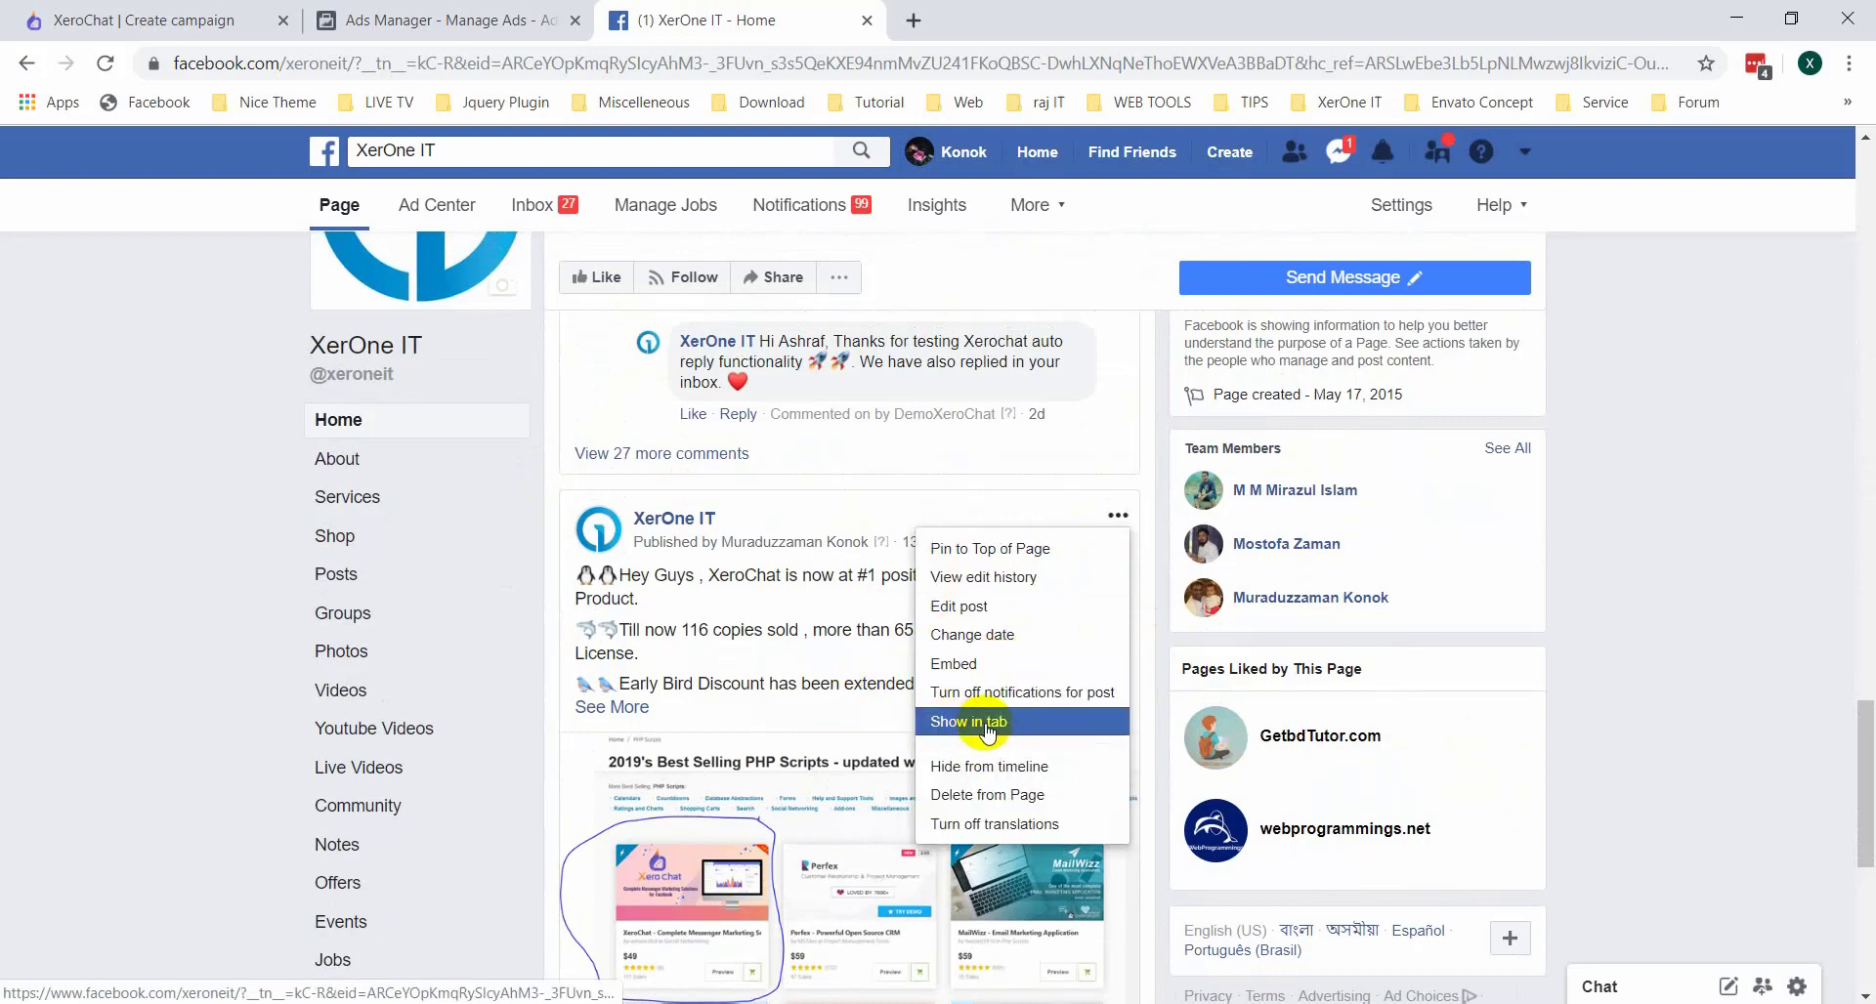
pyautogui.click(1038, 723)
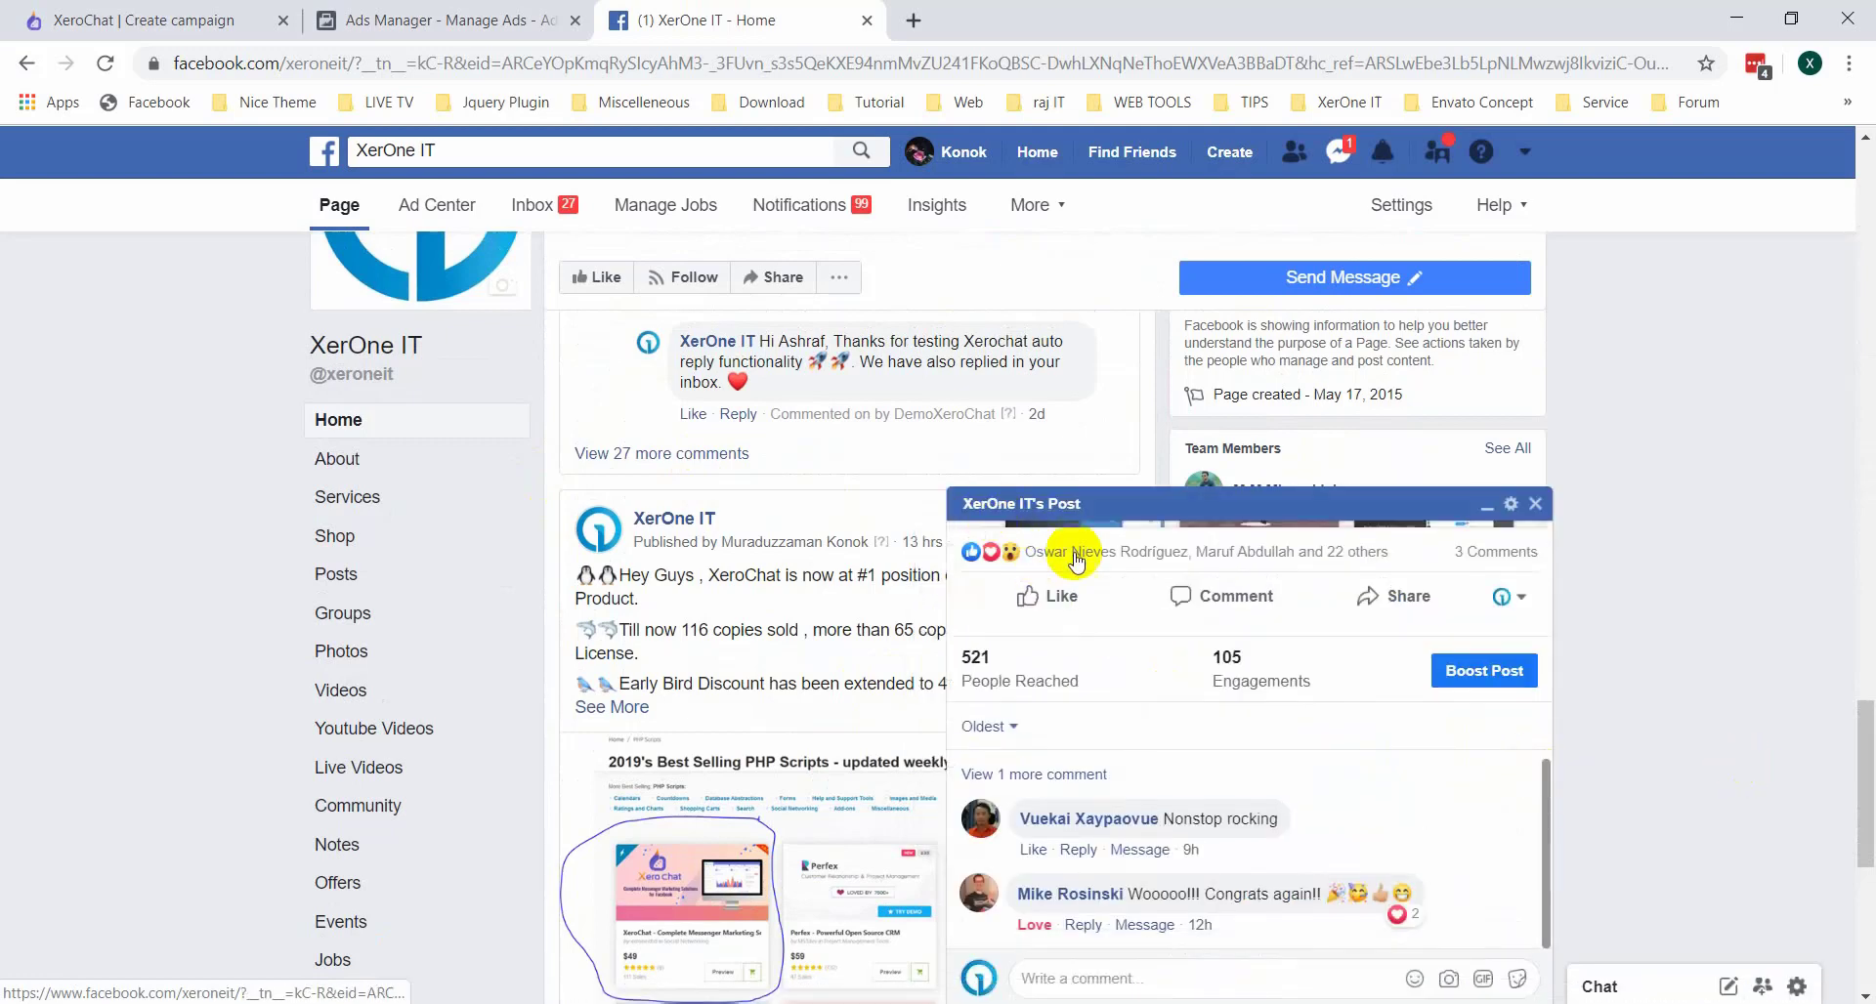
pyautogui.scroll(5, 1085, 606)
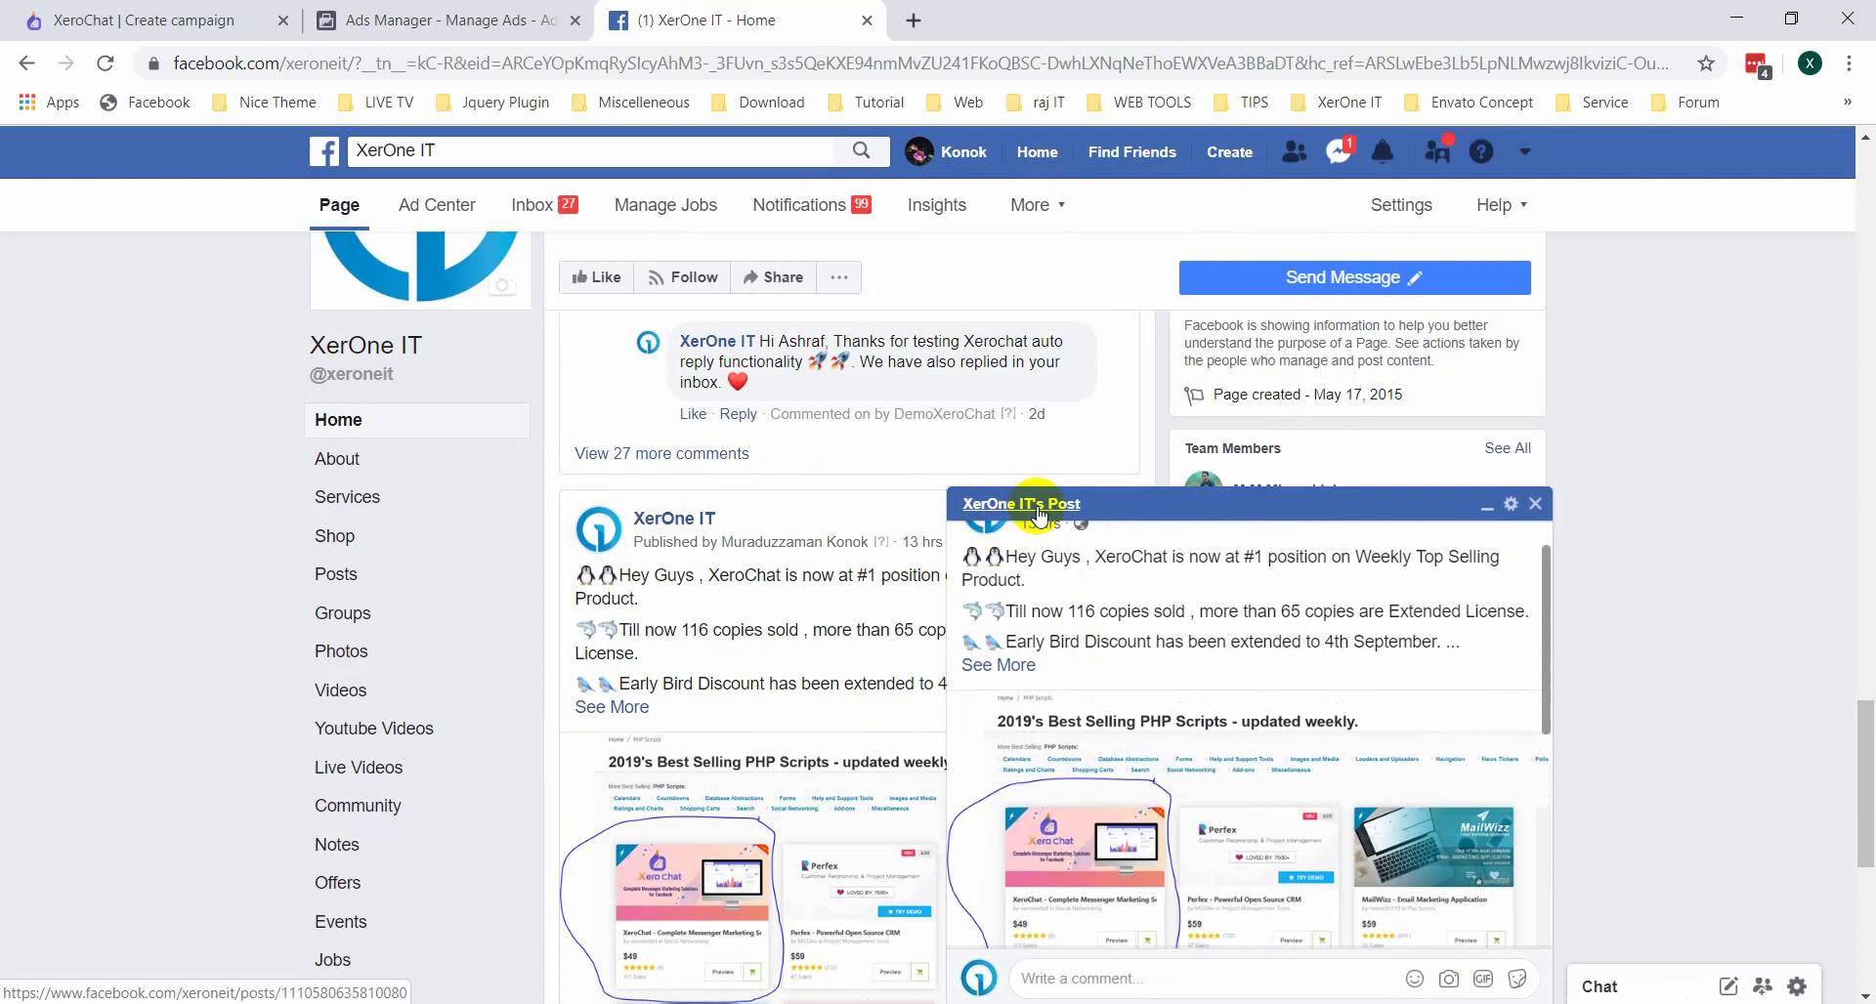
pyautogui.click(1039, 508)
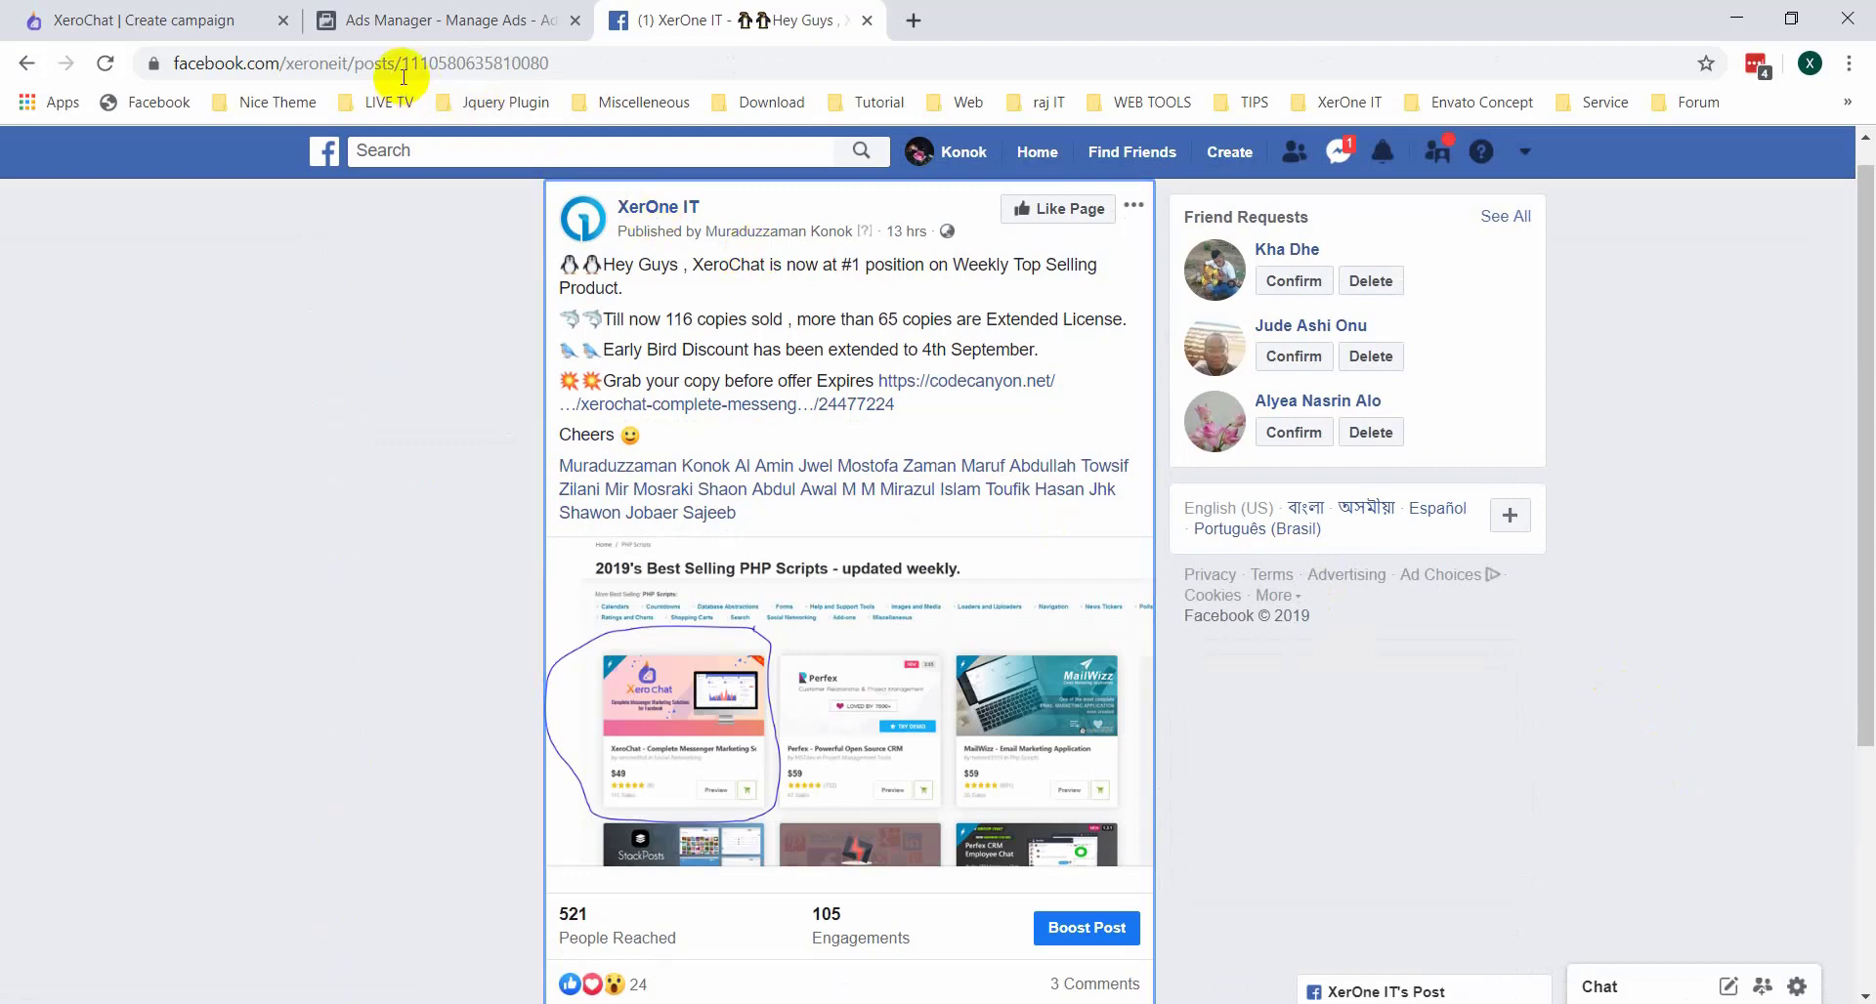
pyautogui.click(430, 64)
pyautogui.doubleClick(533, 64)
pyautogui.hotkey('ctrl', 'c')
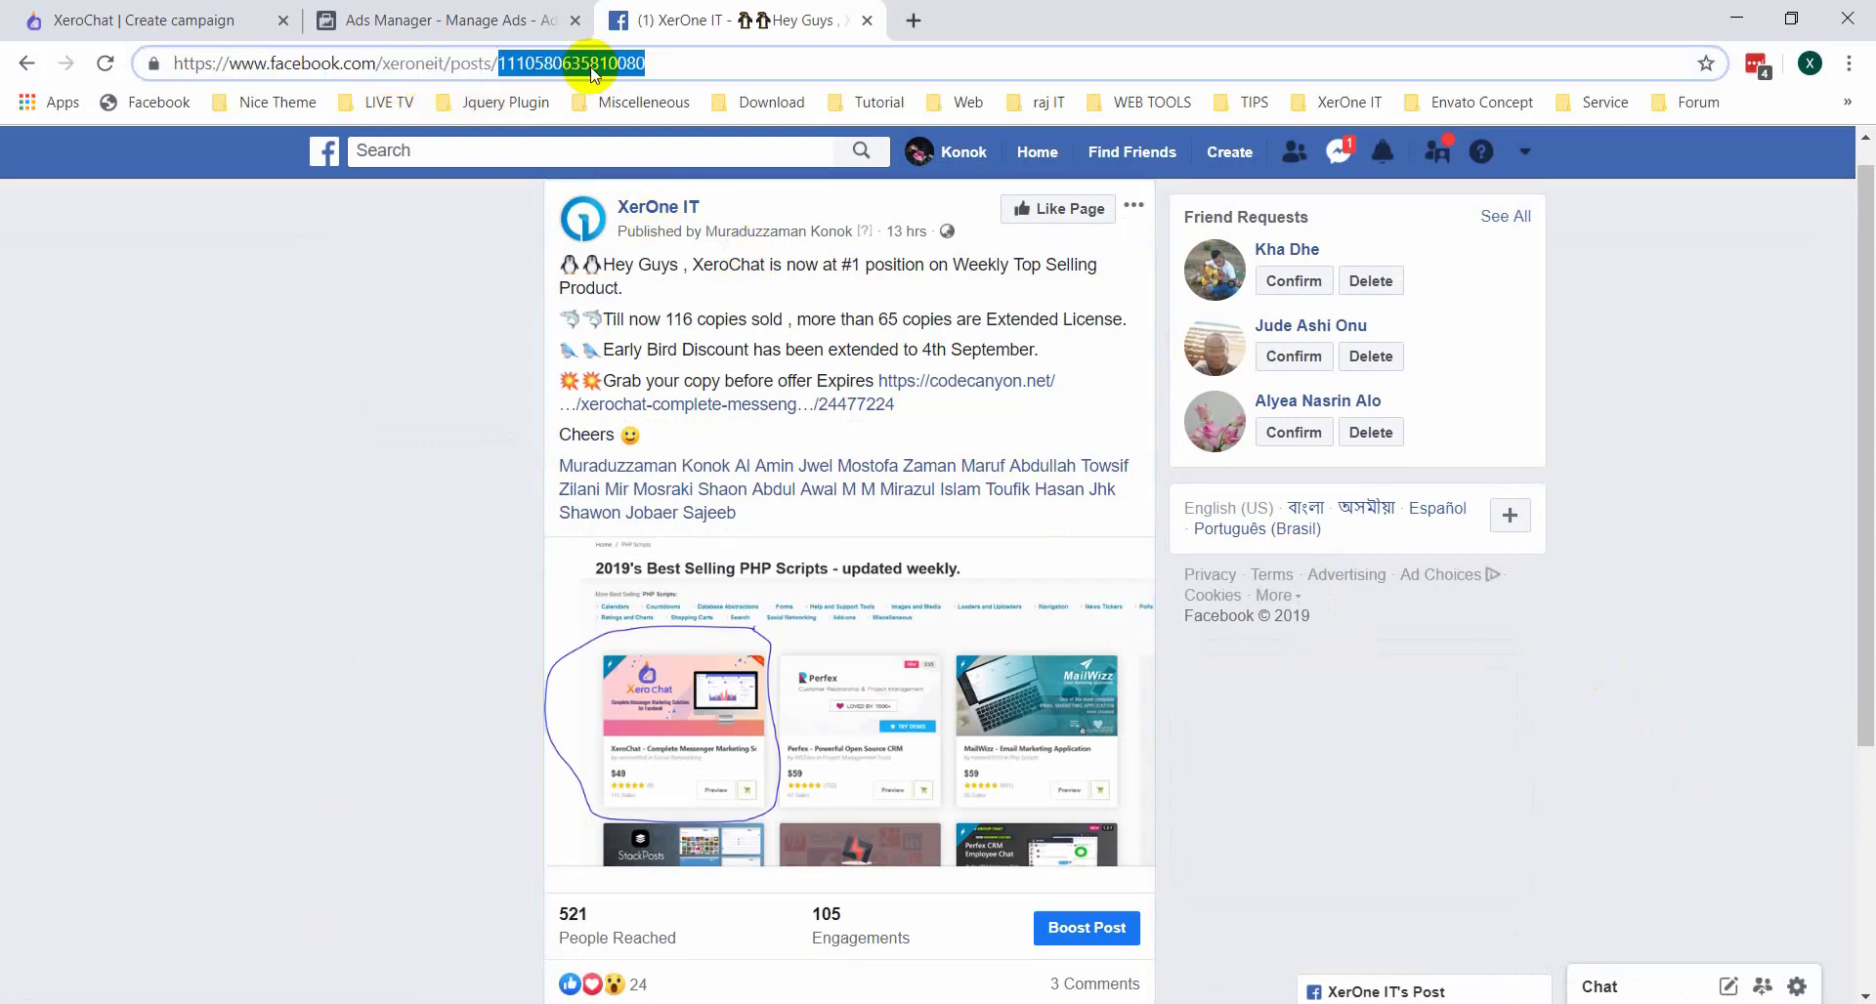
pyautogui.click(136, 22)
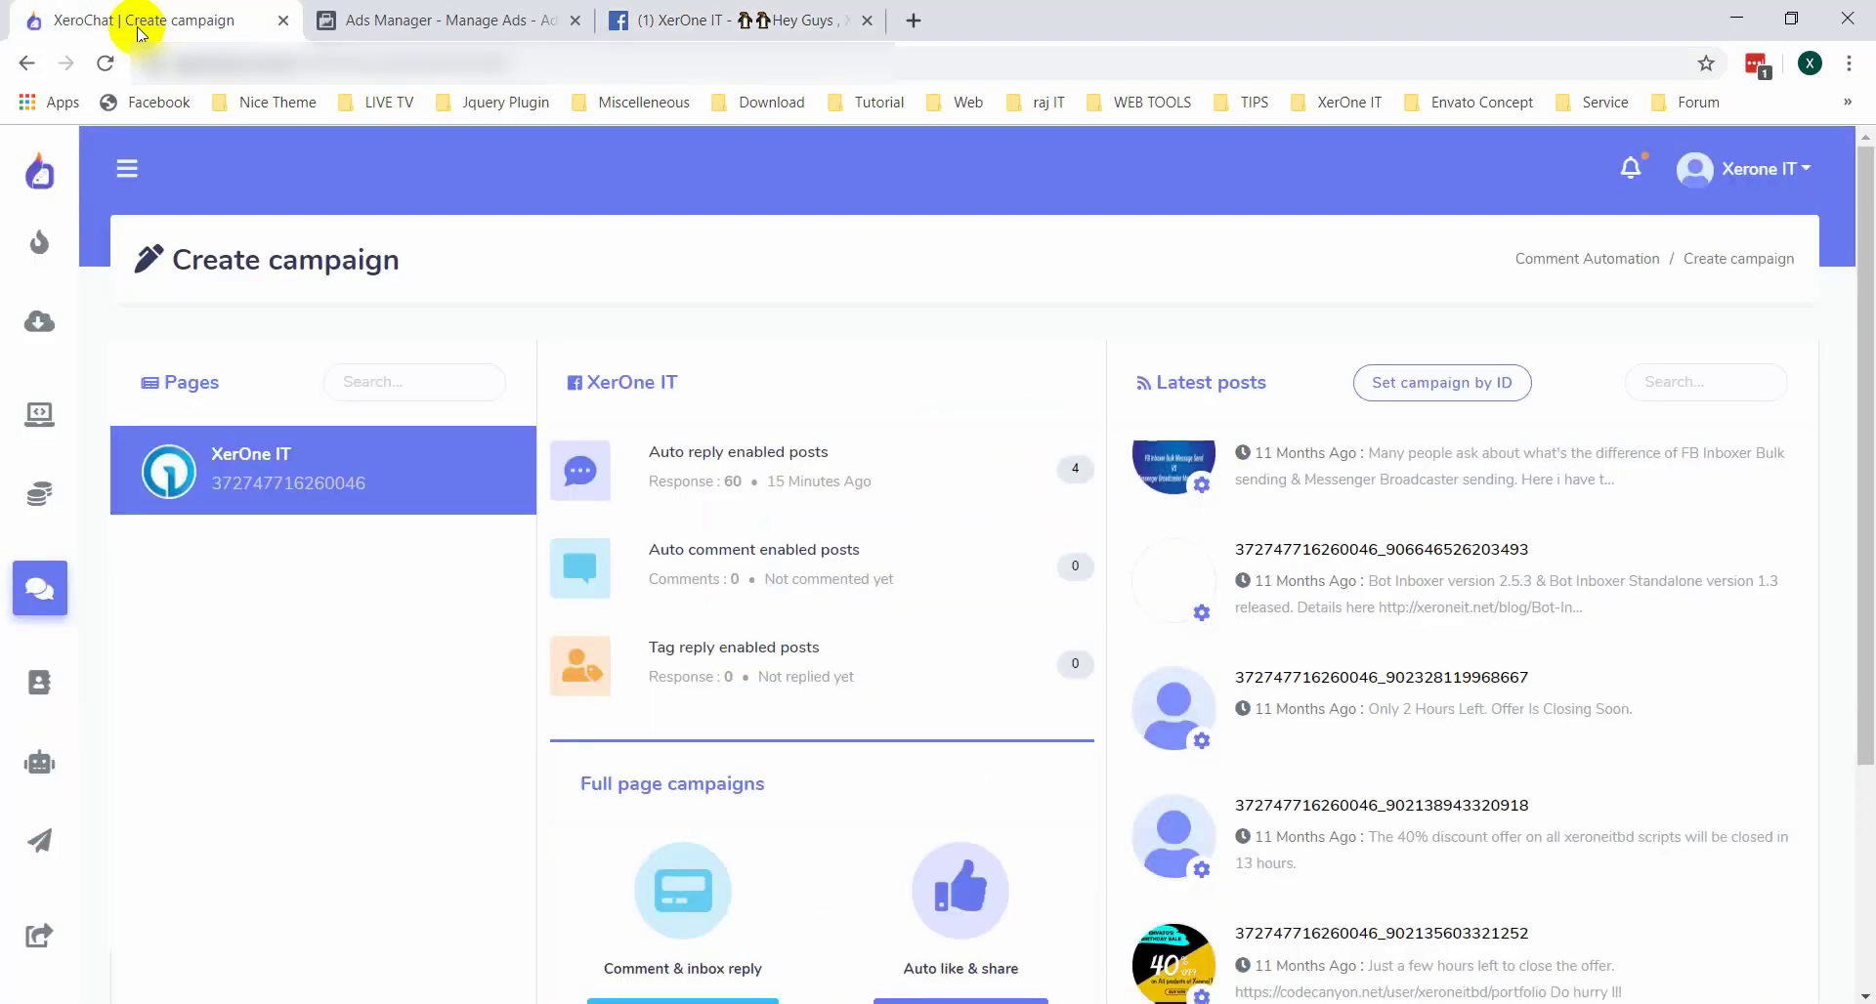
pyautogui.click(1426, 387)
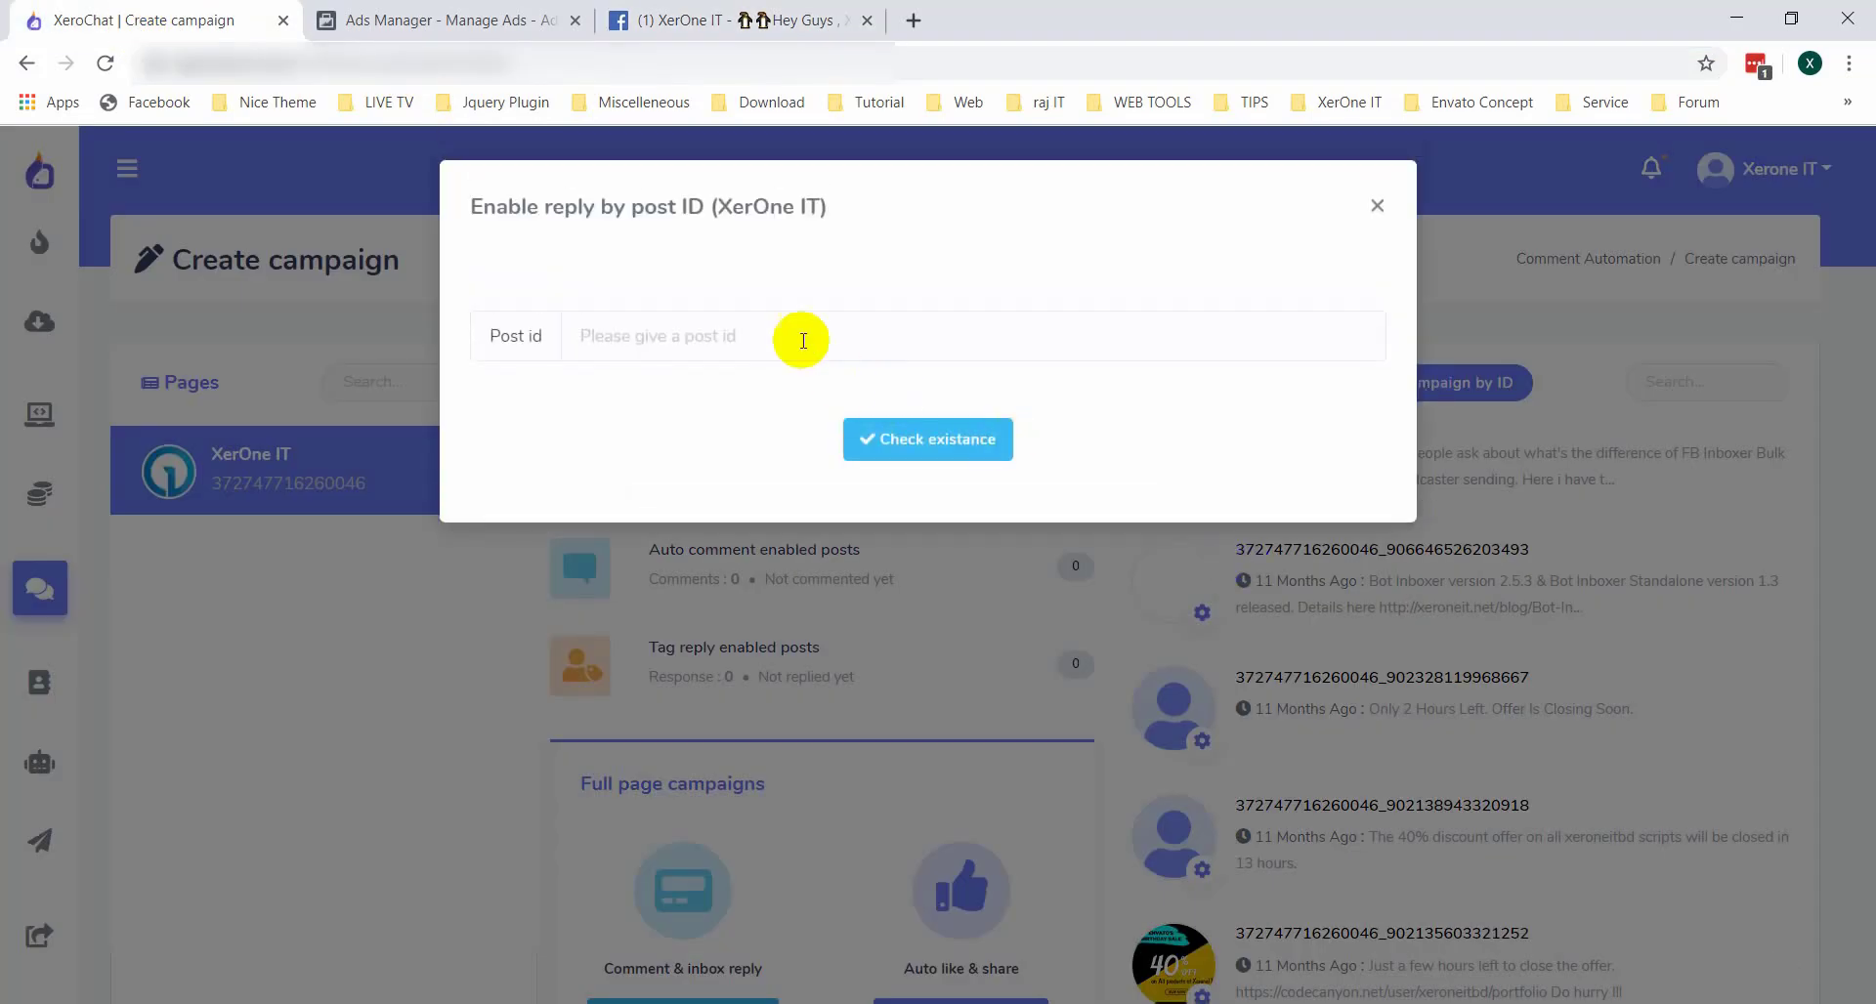
pyautogui.click(803, 340)
pyautogui.hotkey('ctrl', 'v')
pyautogui.click(933, 439)
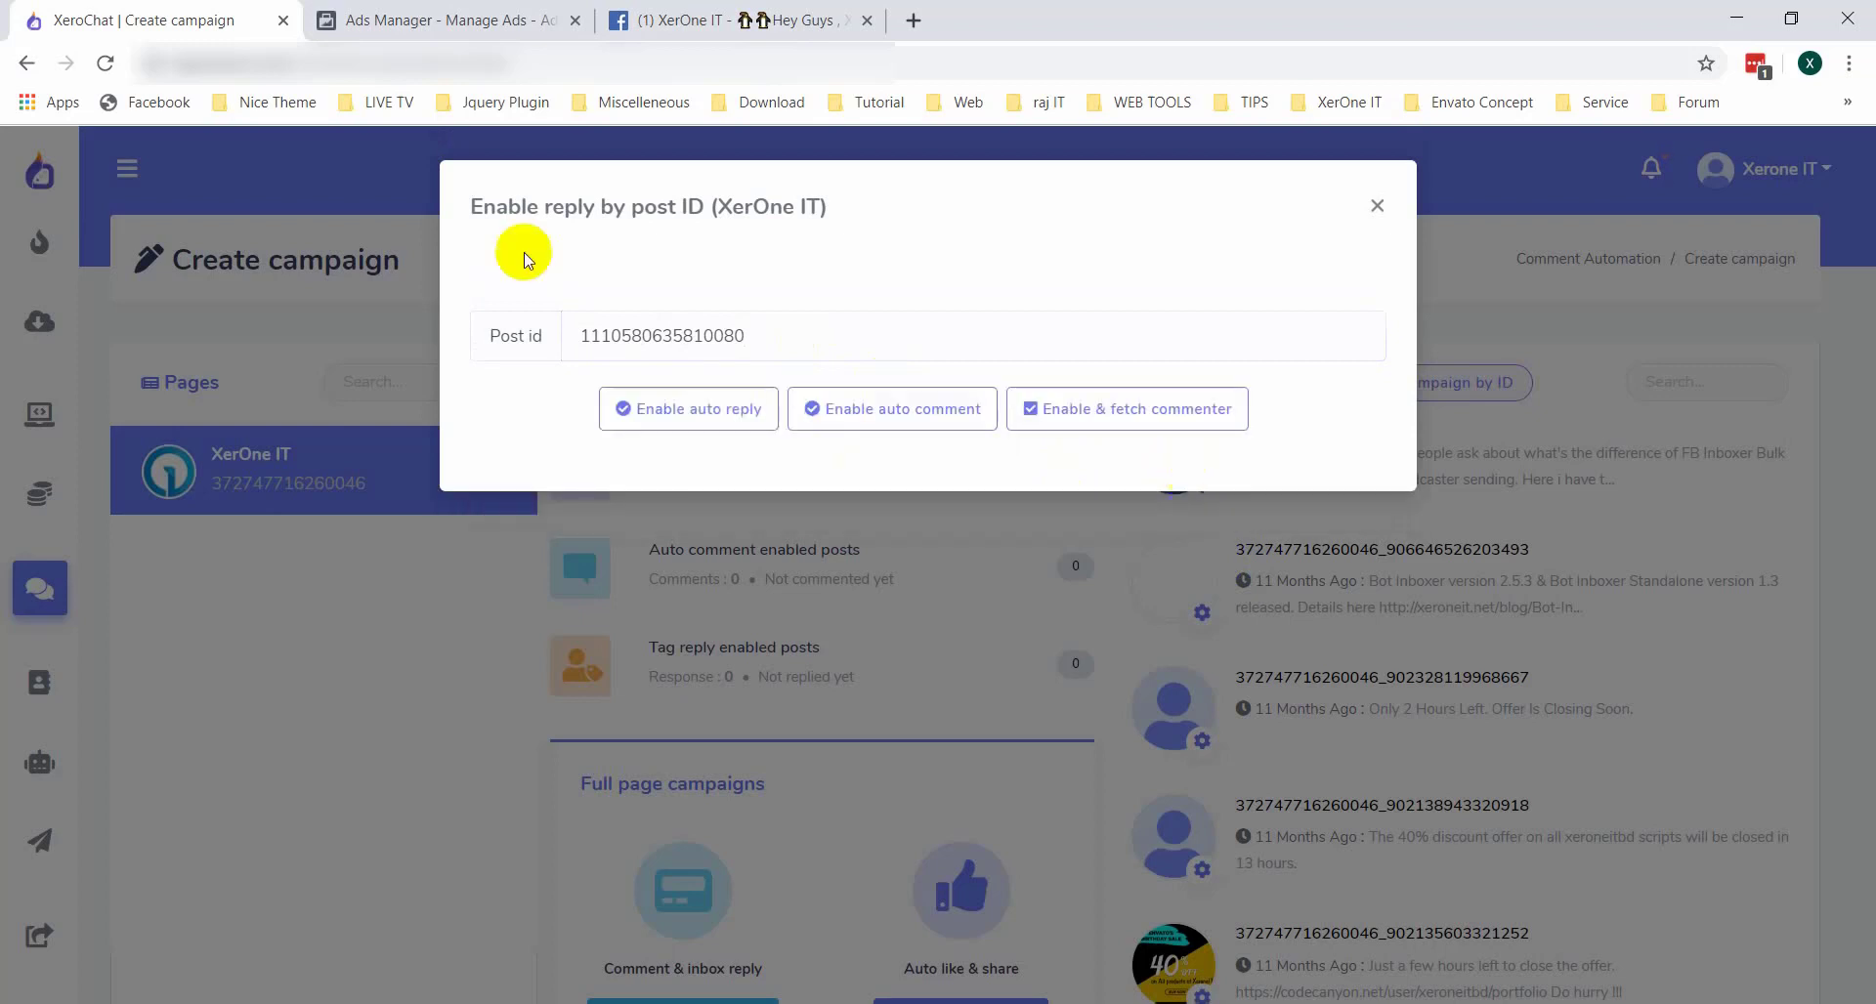
pyautogui.click(672, 412)
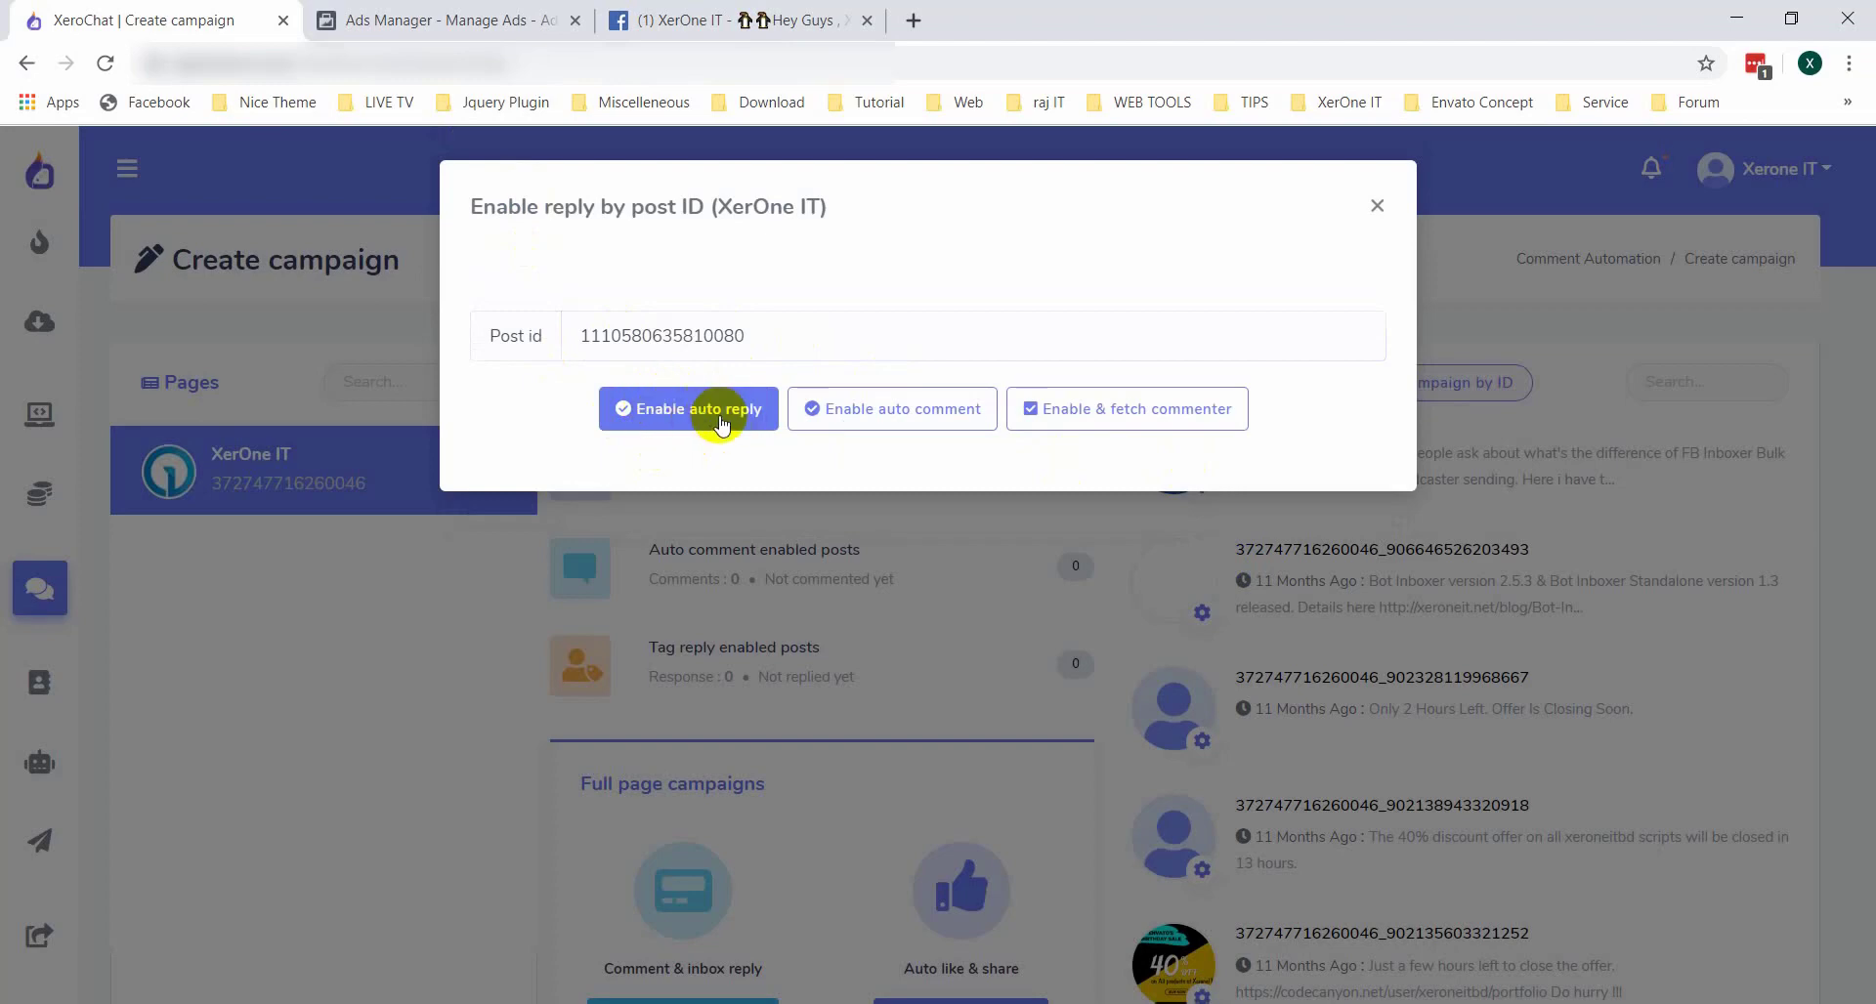
pyautogui.click(1405, 209)
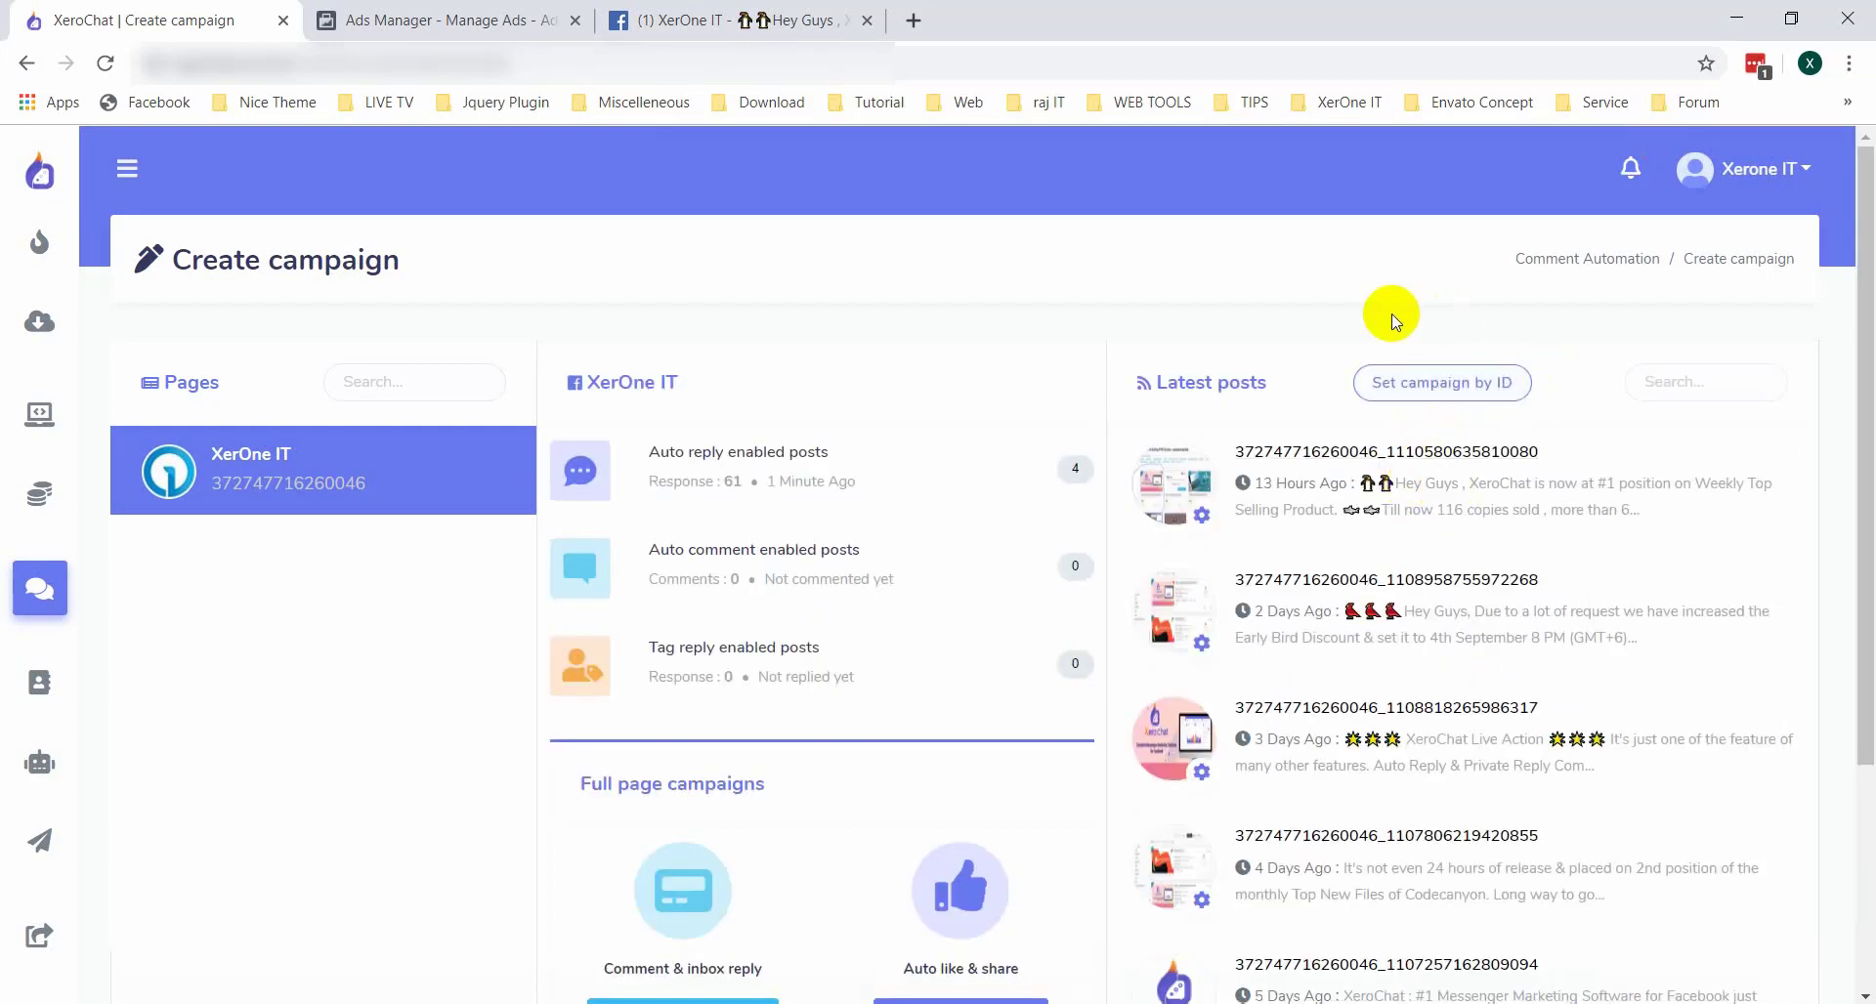
pyautogui.click(1442, 382)
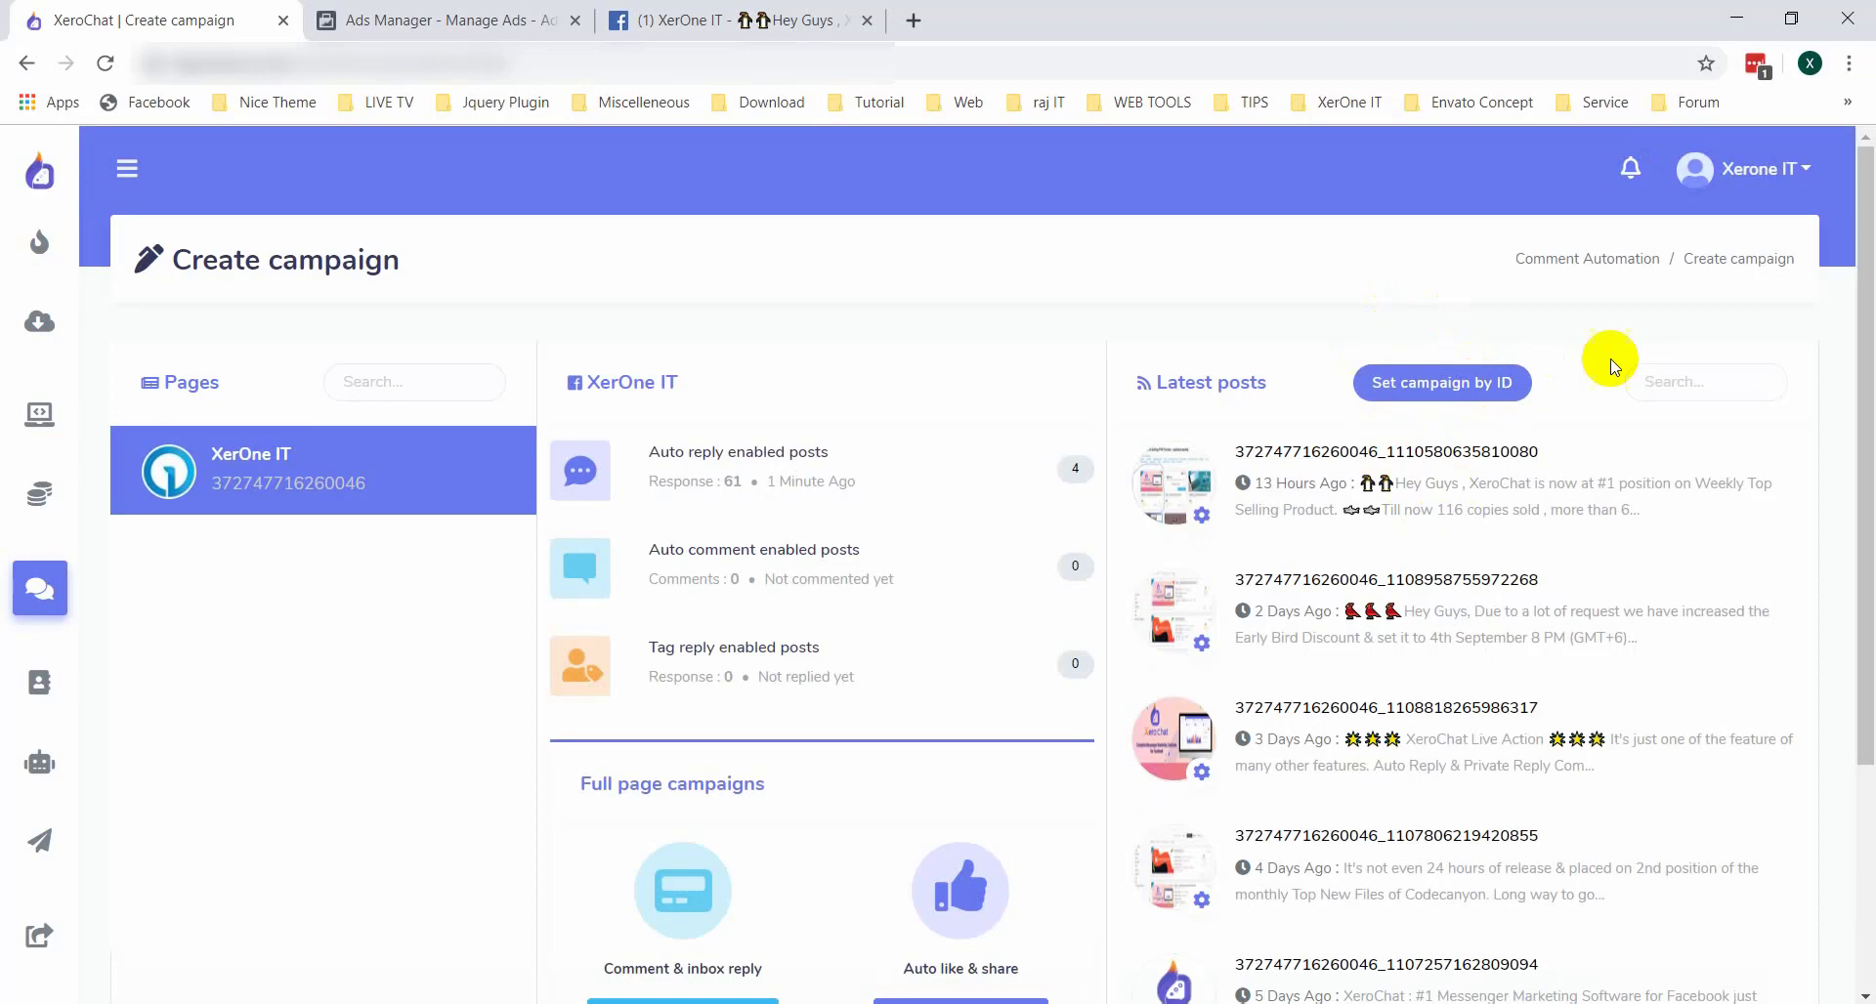
pyautogui.click(1386, 343)
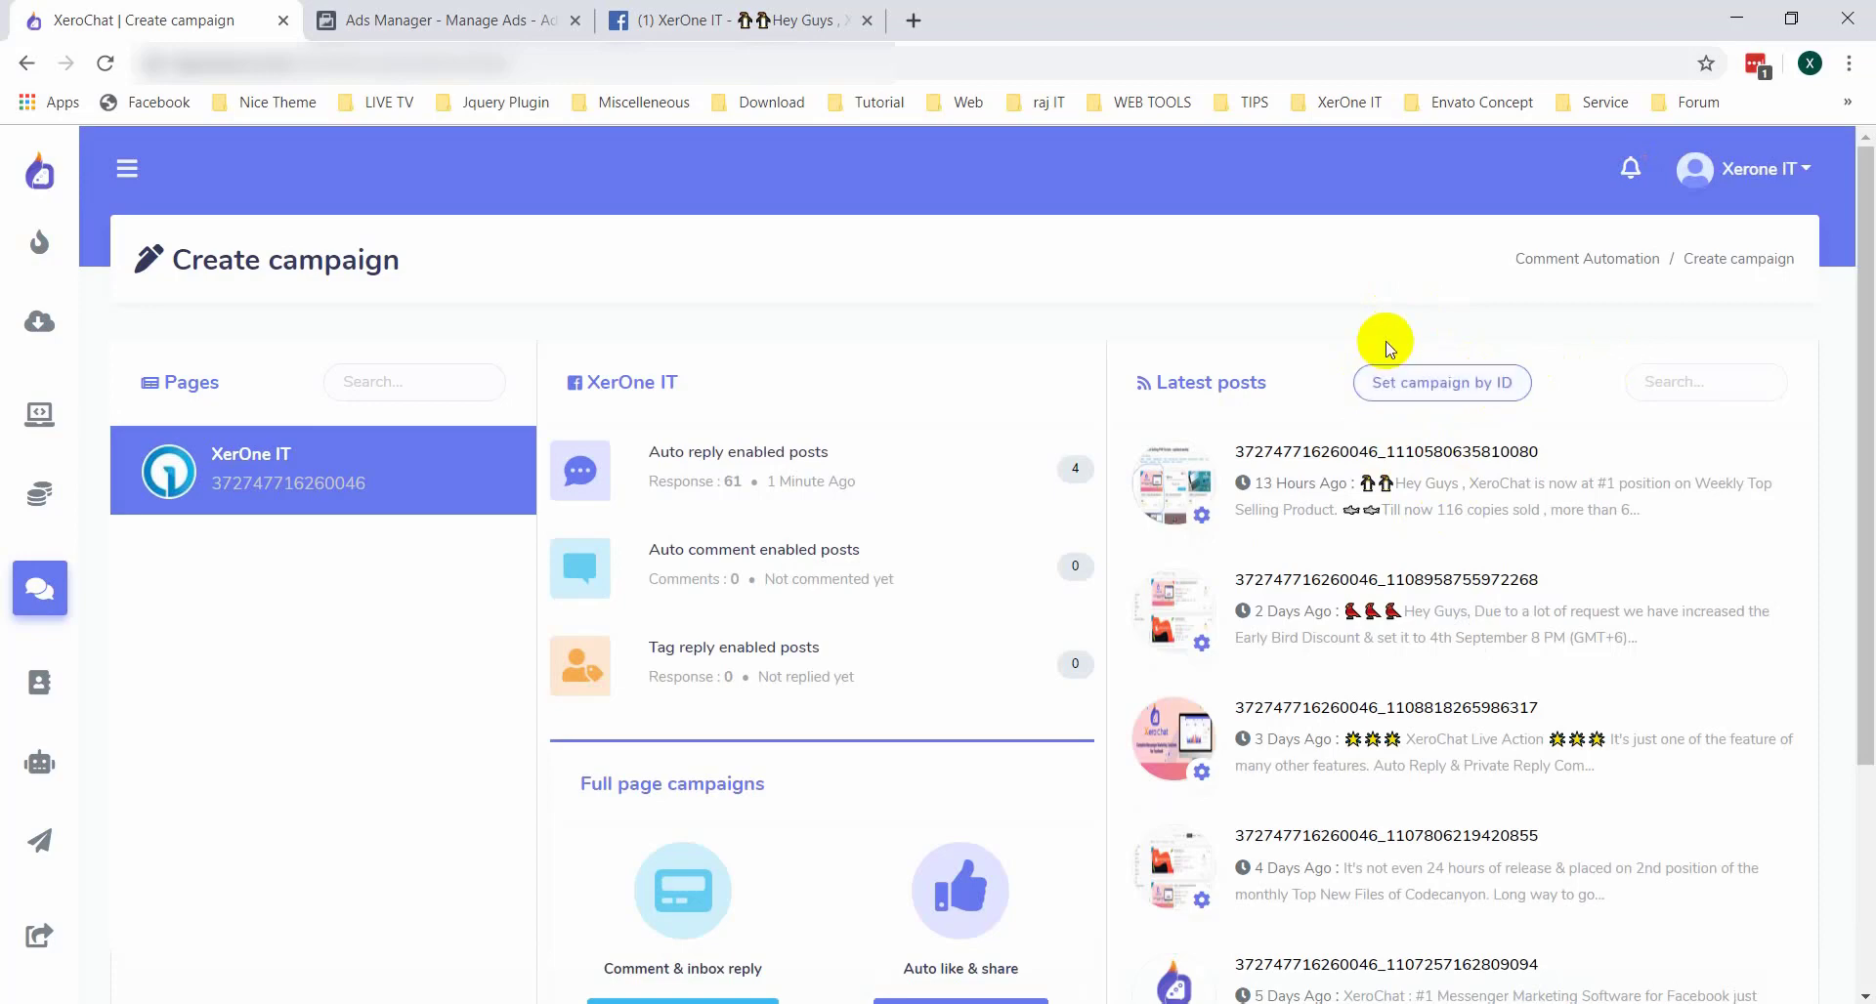